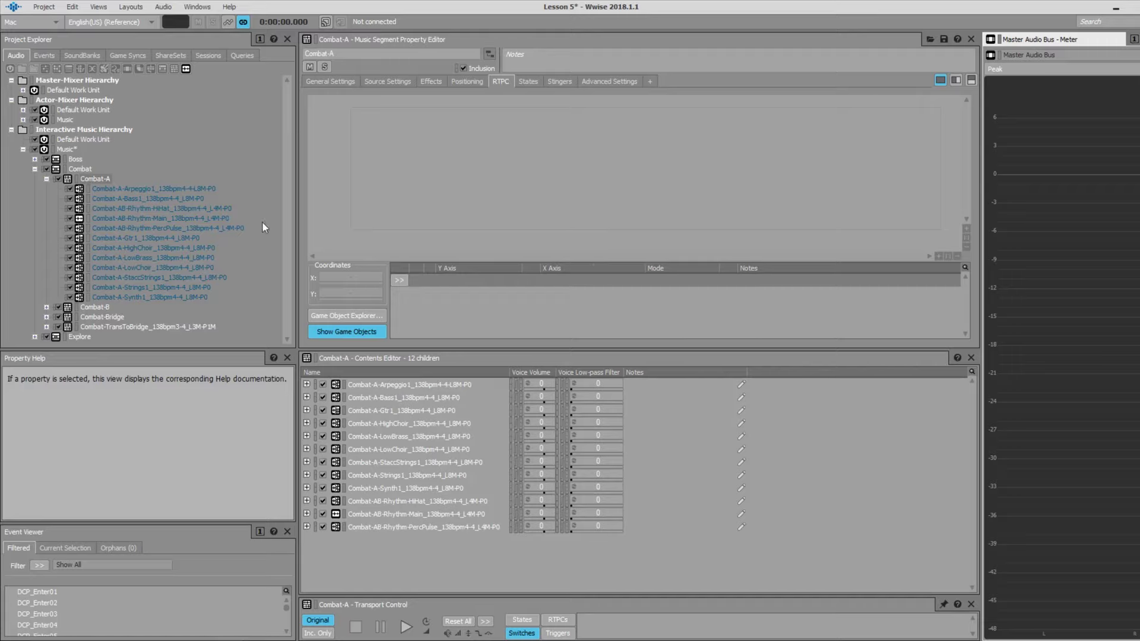
- Switch to the interactive music layout, view the Combat playlist, and open the Combat-A segment for editing
left_click(98, 179)
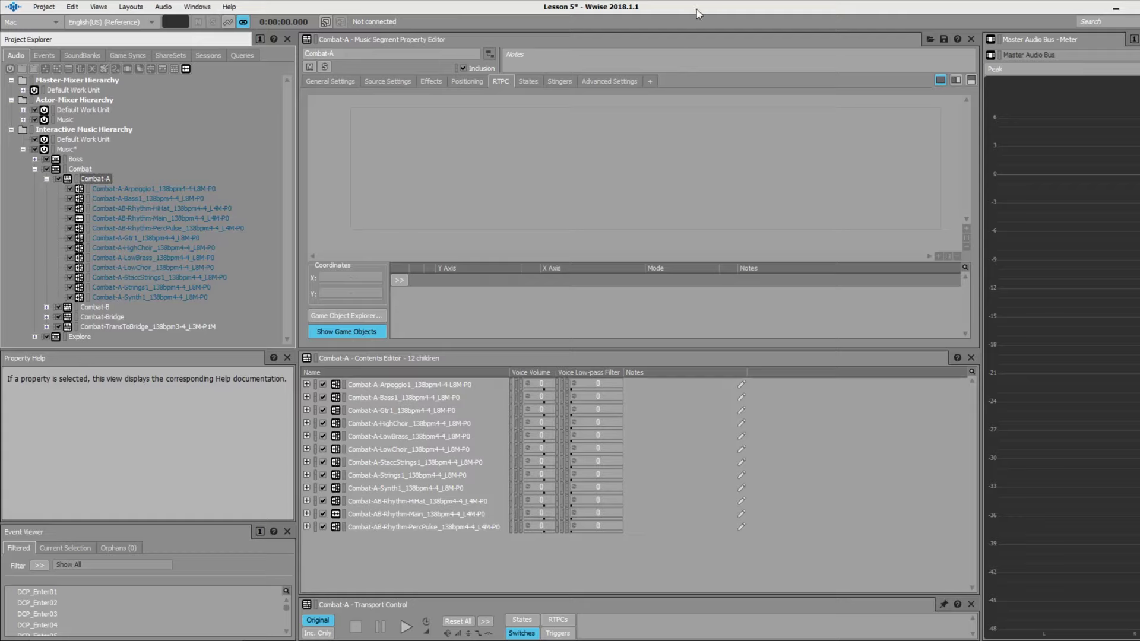
left_click(131, 7)
left_click(159, 90)
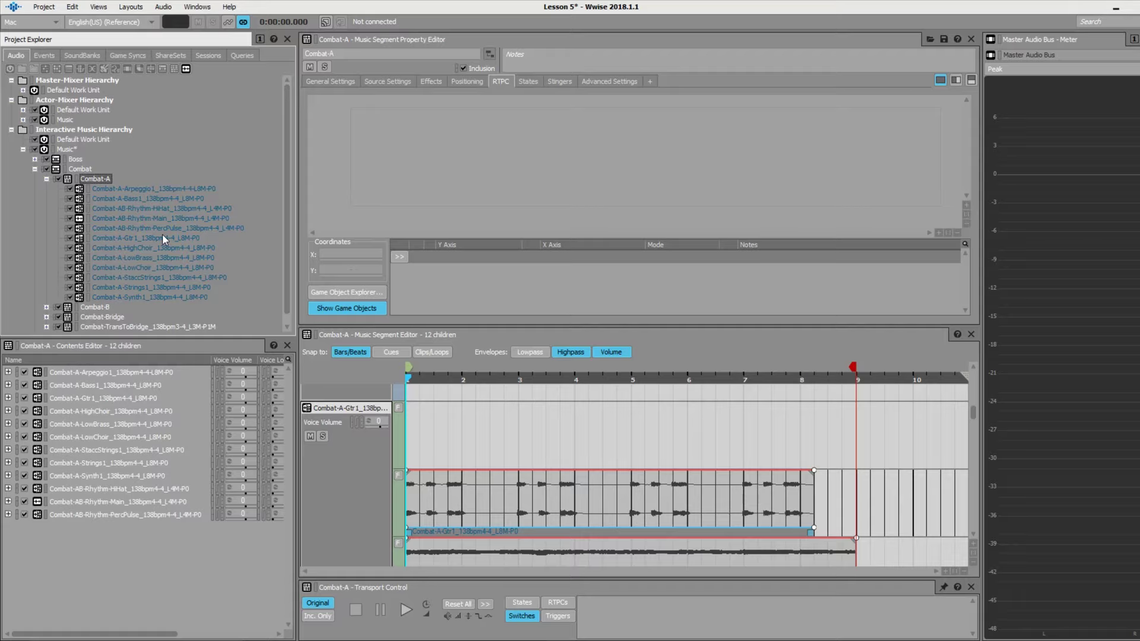
left_click(75, 170)
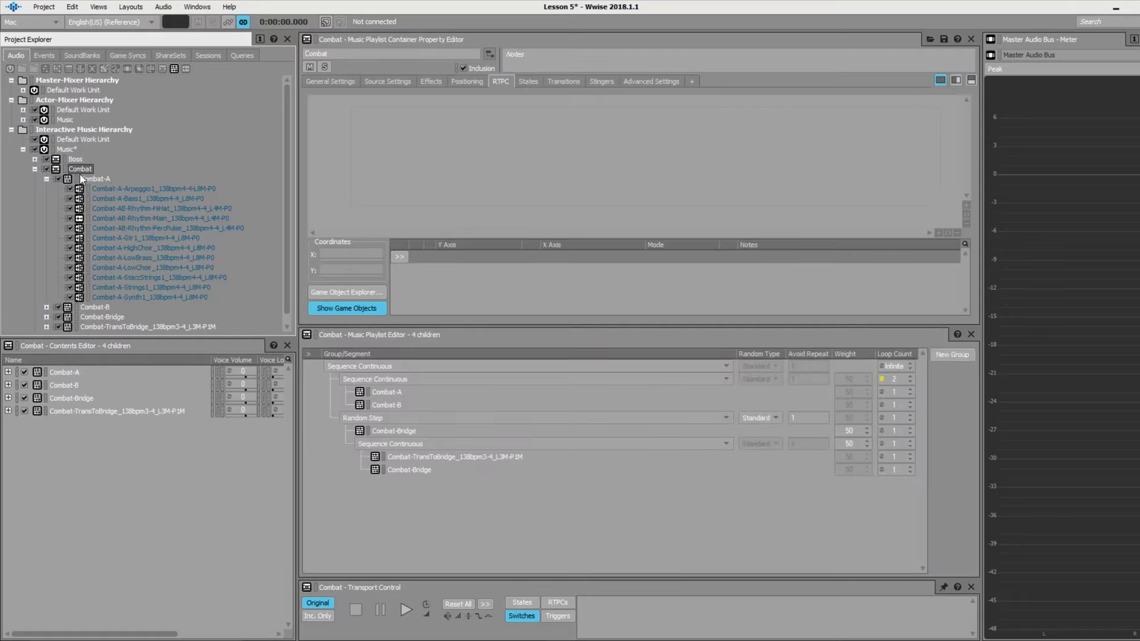
left_click(88, 180)
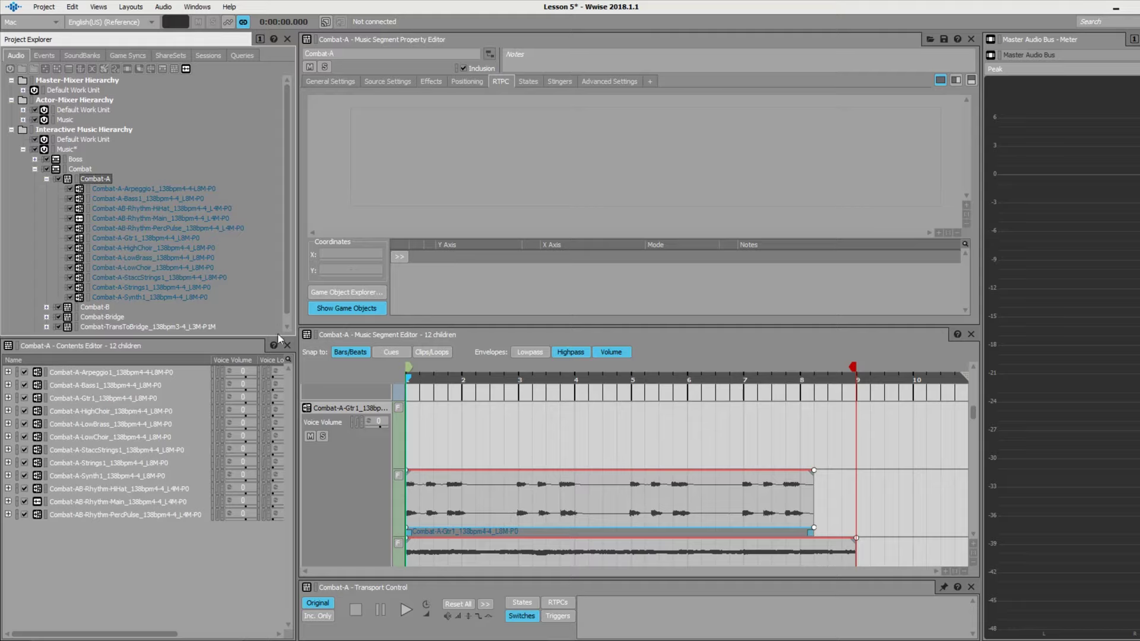
- Pin the transport control to the Combat-A segment and play the segment
left_click(943, 589)
key("space")
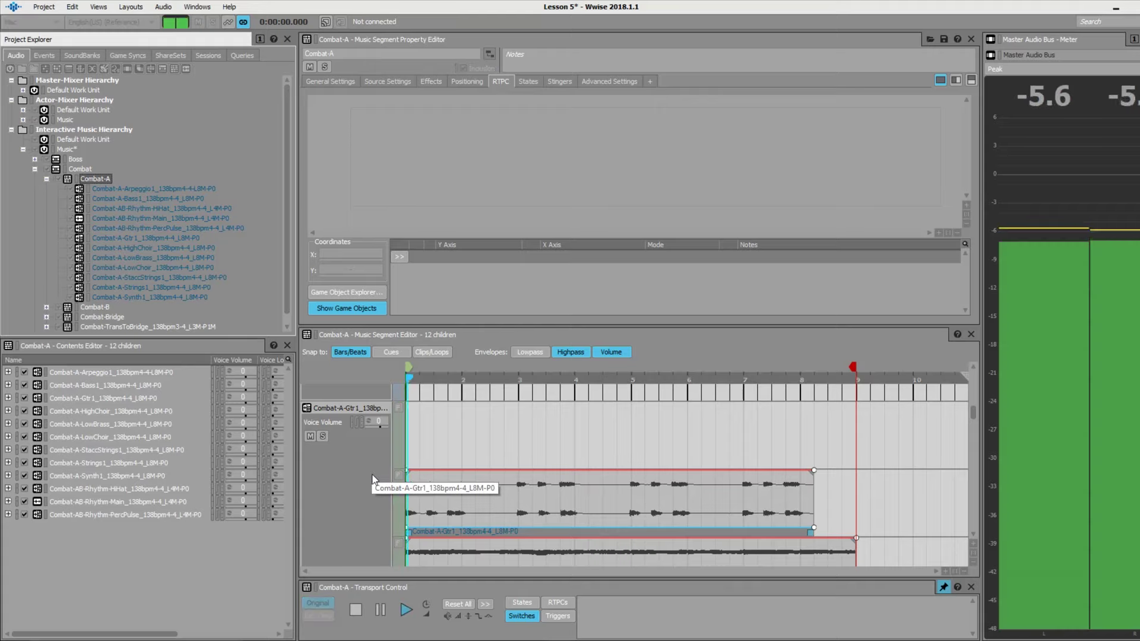
left_click(557, 453)
- Solo the Combat-A-Arpeggio1 track and audition it, stopping playback after a few bars
scroll(558, 454, "up", 3)
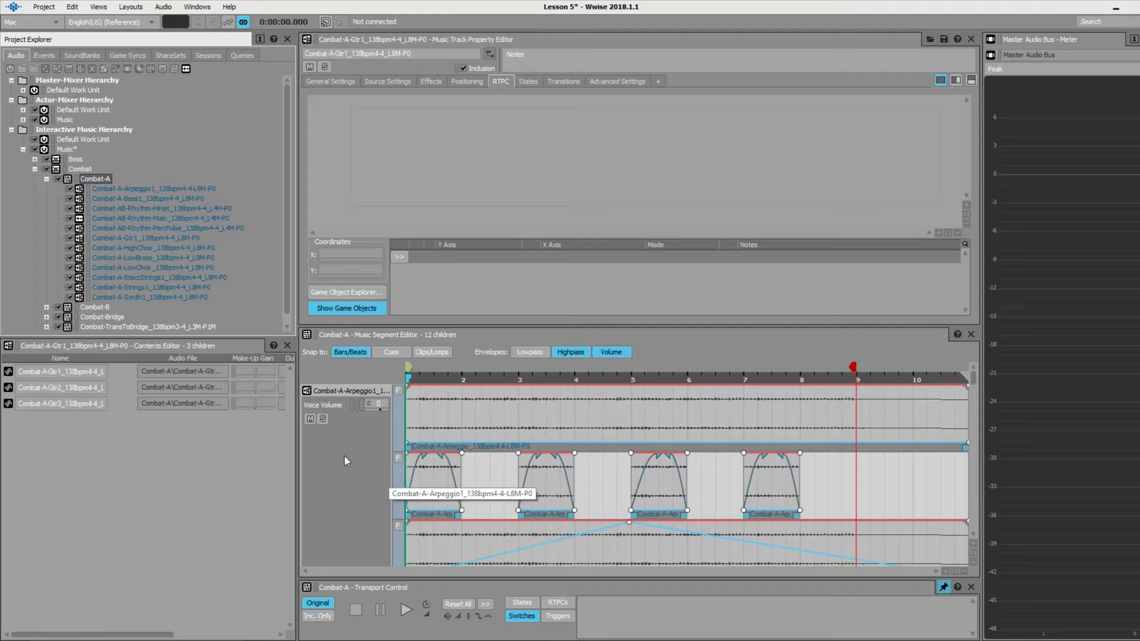
left_click(335, 391)
left_click(322, 418)
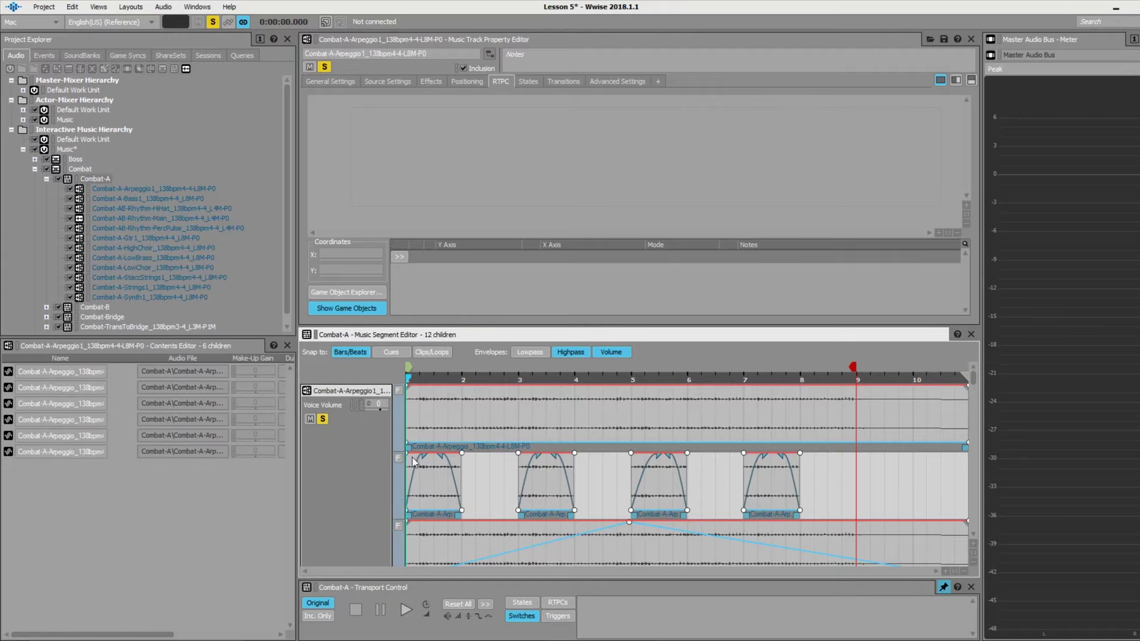
key("space")
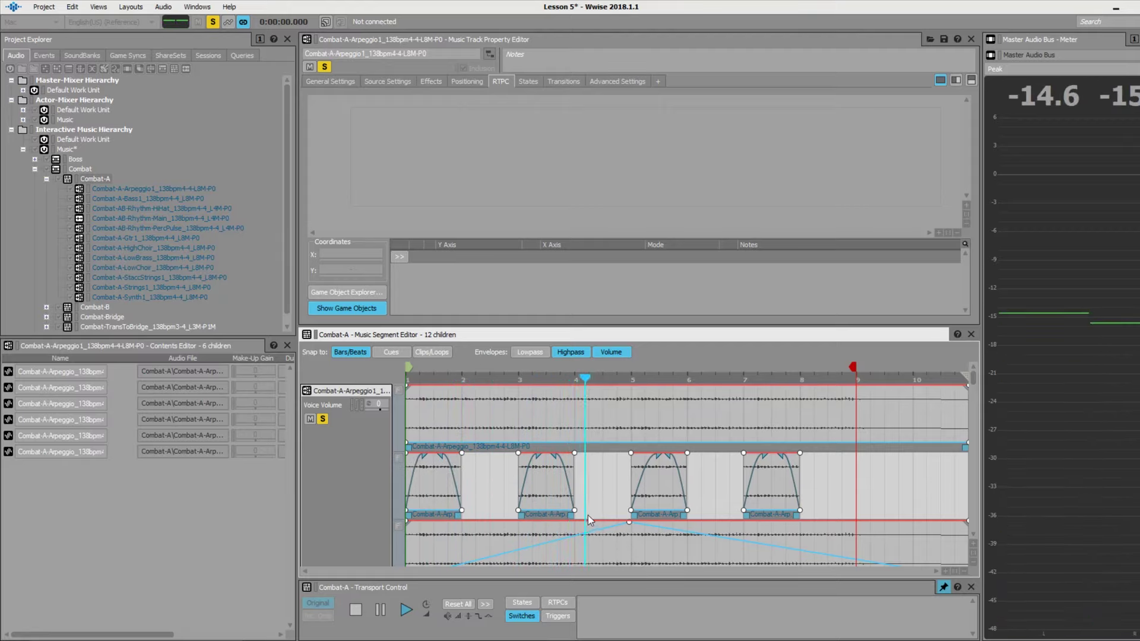
key("space")
- Force the third Combat-A-Arpeggio1 sub-track to be the one used and audition it
scroll(587, 516, "down", 3)
scroll(463, 475, "up", 3)
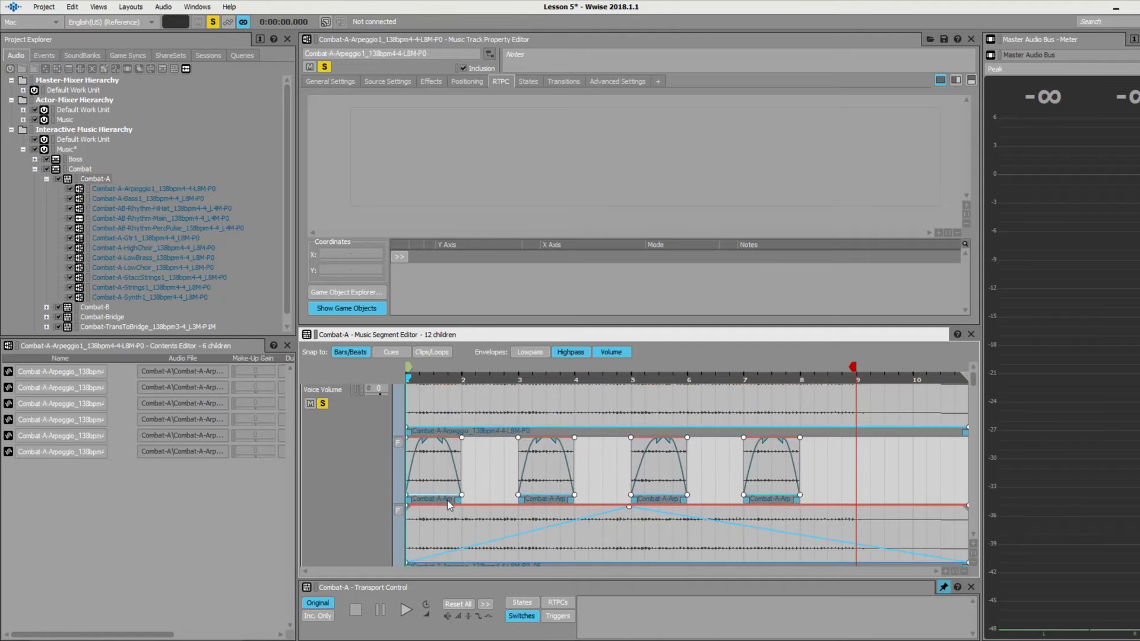
left_click(397, 510)
key("space")
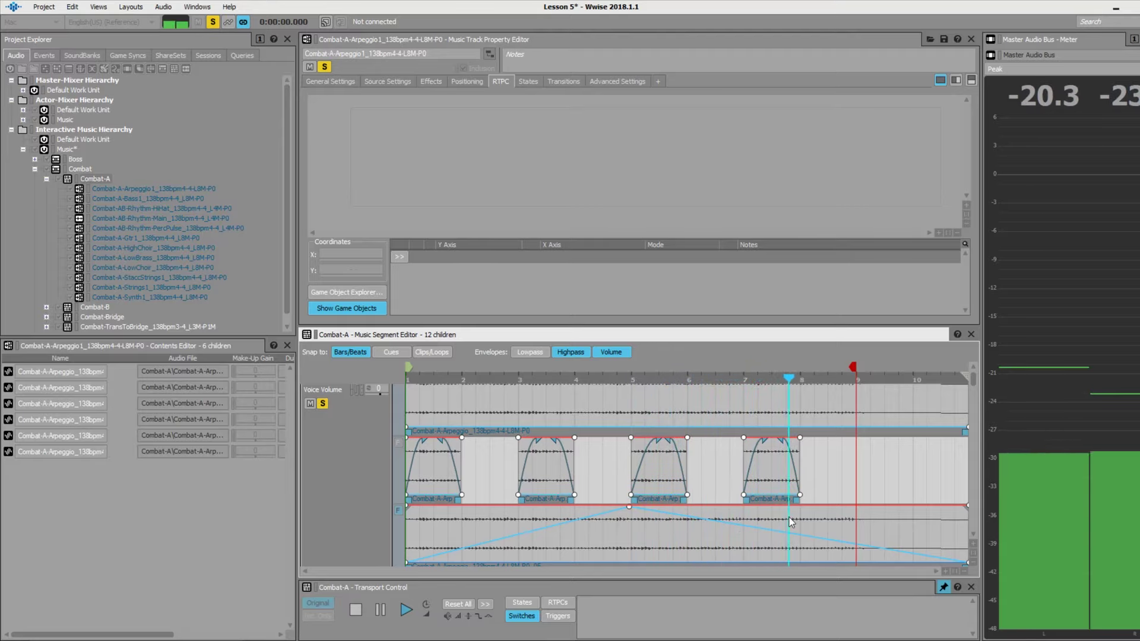
key("space")
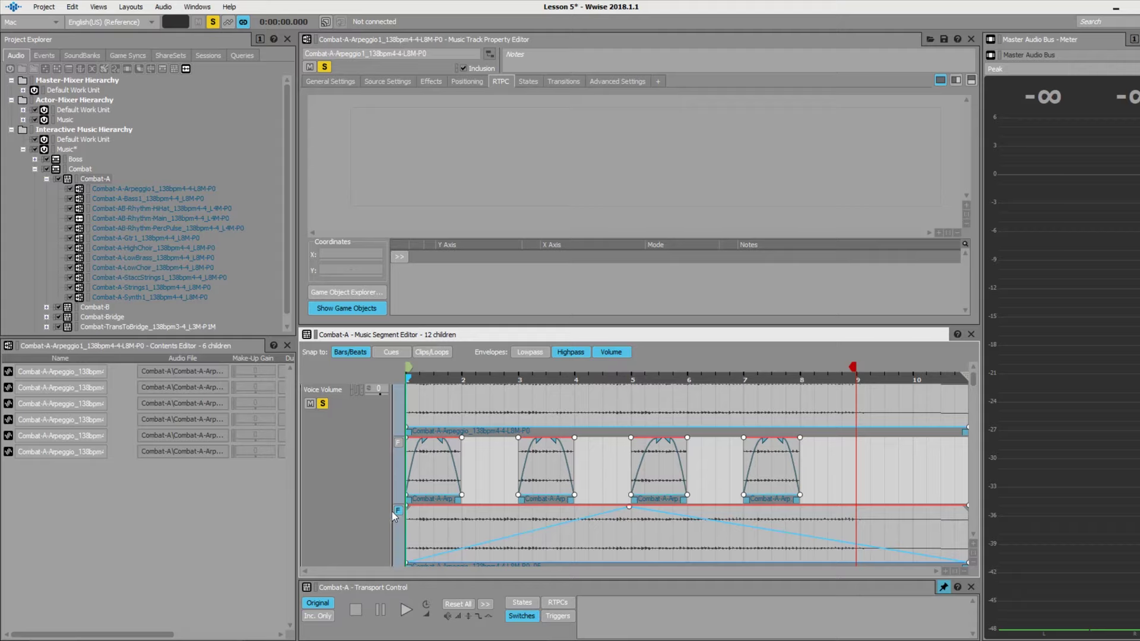
- Review the Combat-A-Arpeggio1 sub-tracks and check which track type is assigned to that track
scroll(350, 496, "down", 3)
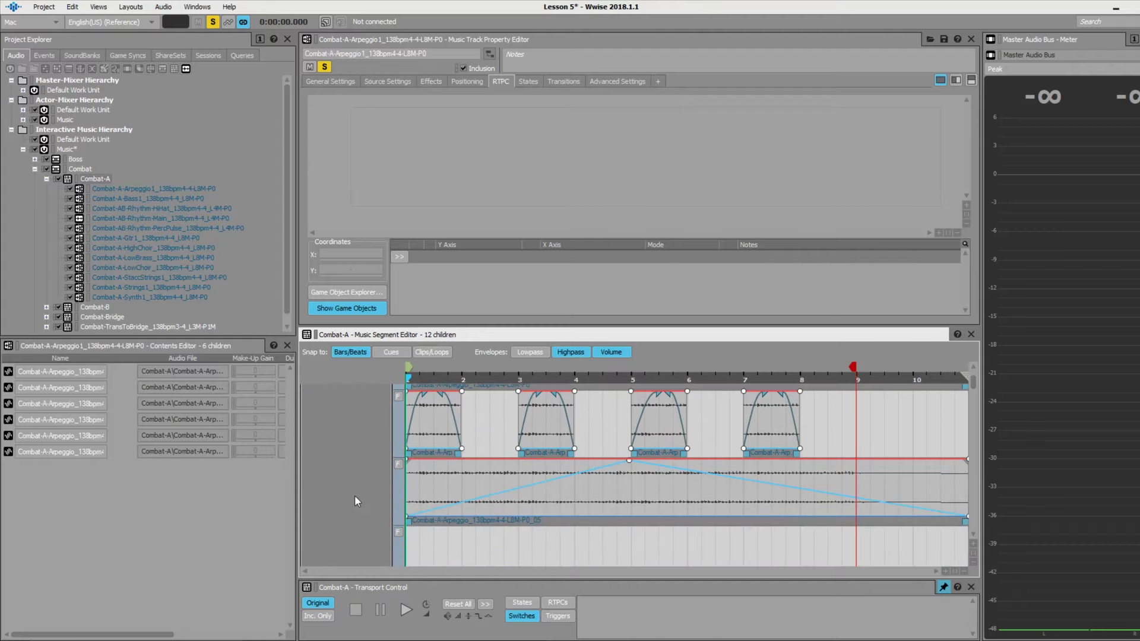
scroll(367, 503, "up", 3)
scroll(383, 494, "up", 1)
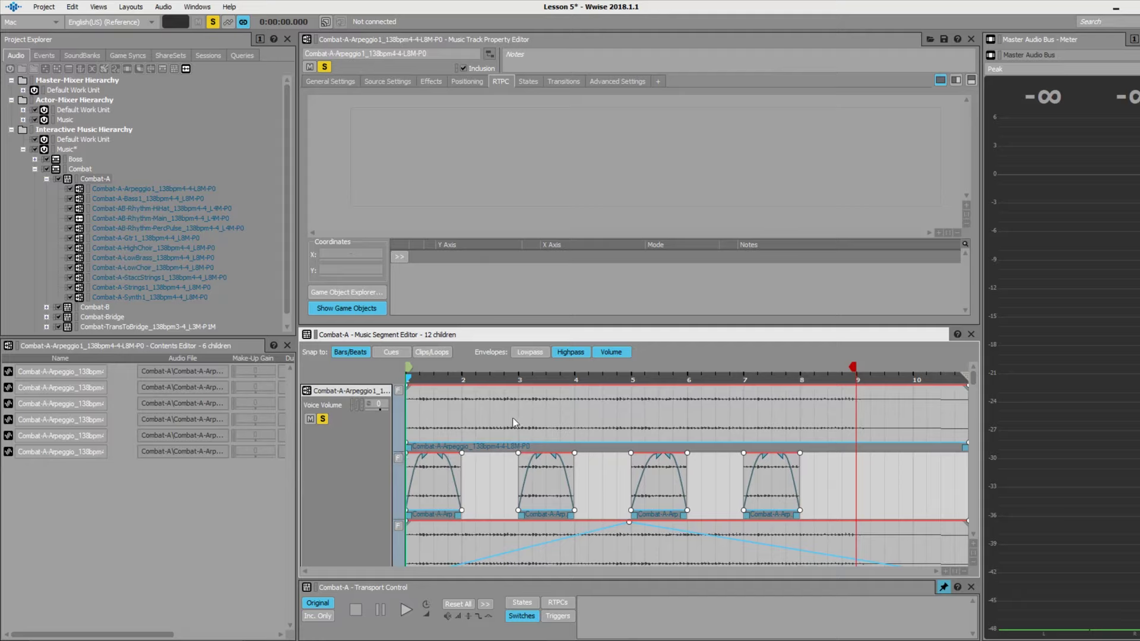
right_click(372, 394)
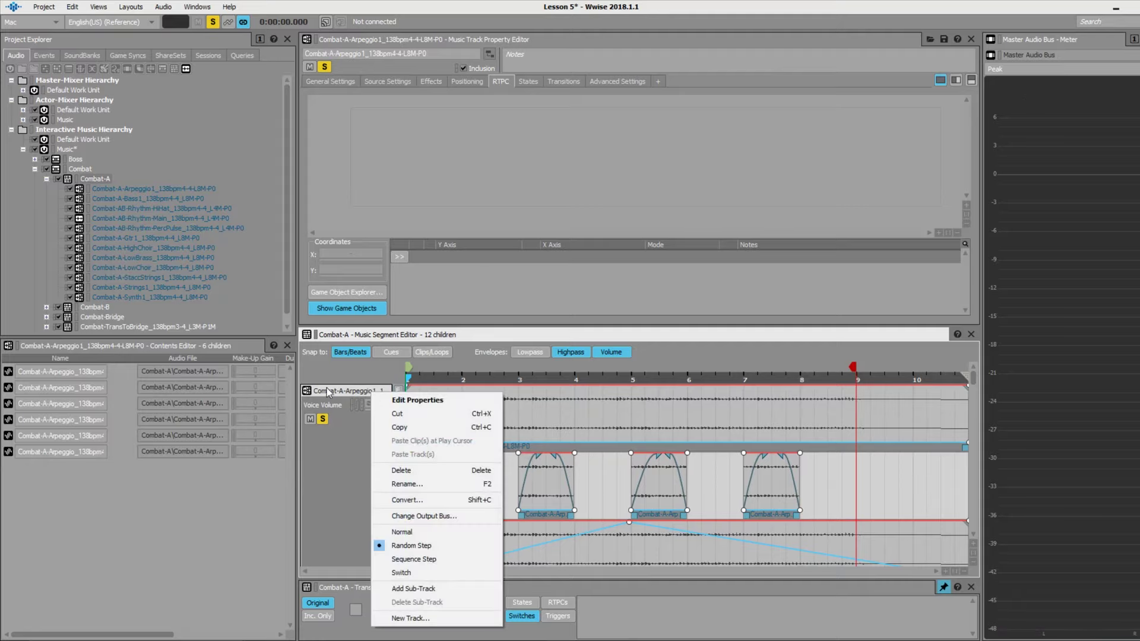
left_click(344, 467)
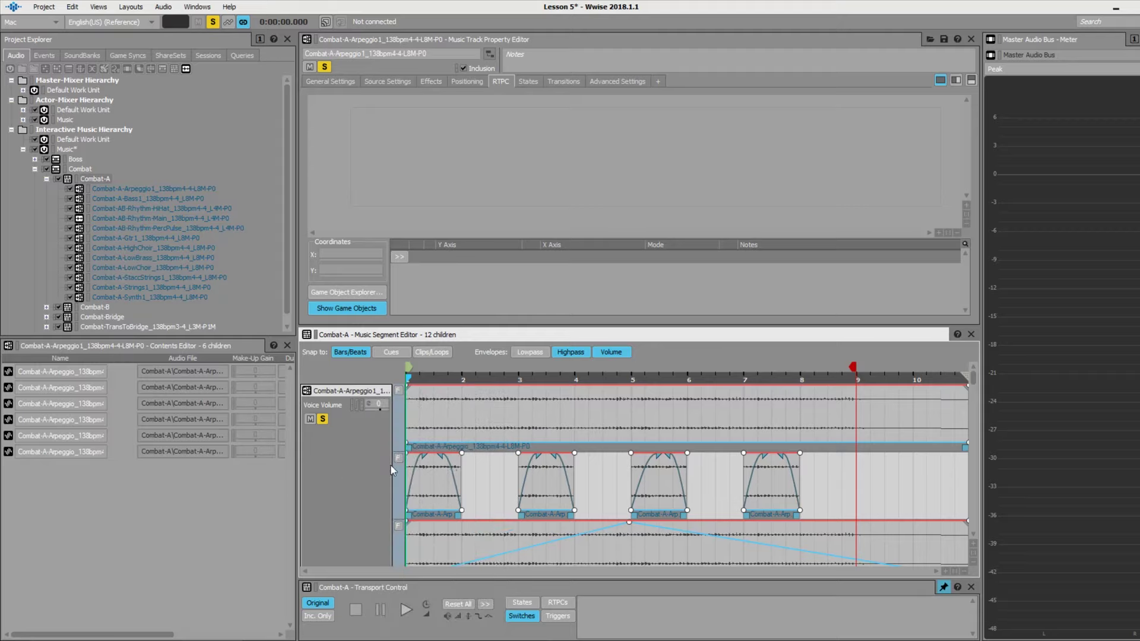
- Check which track type is assigned to Combat-A-Gtr1 and examine the track's sub-tracks, including the empty one
scroll(460, 423, "down", 5)
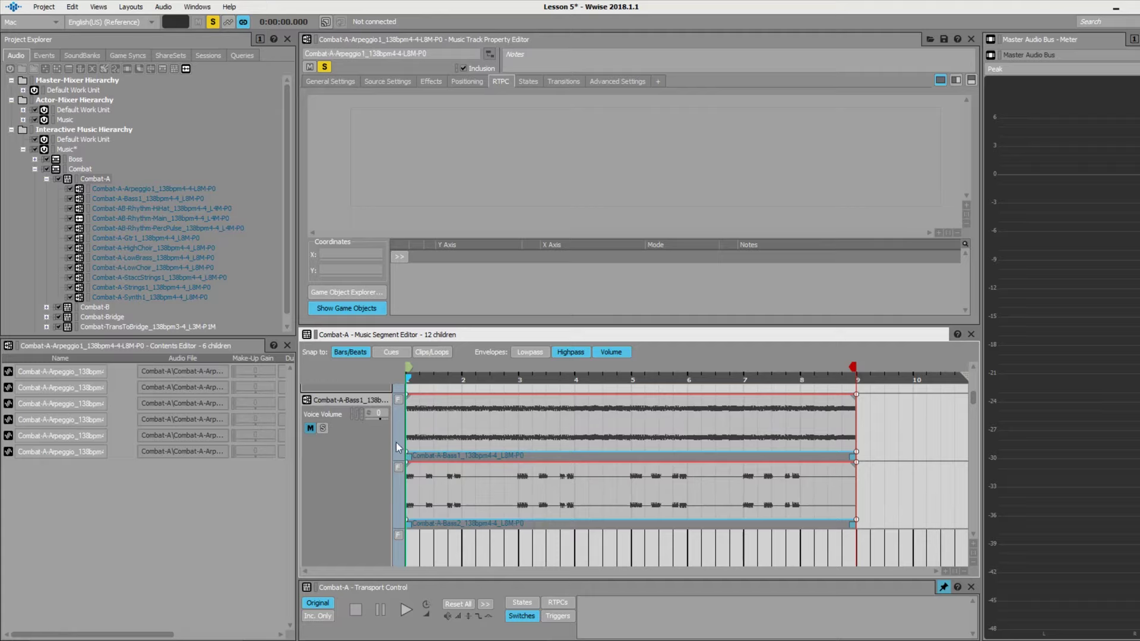
scroll(397, 439, "down", 4)
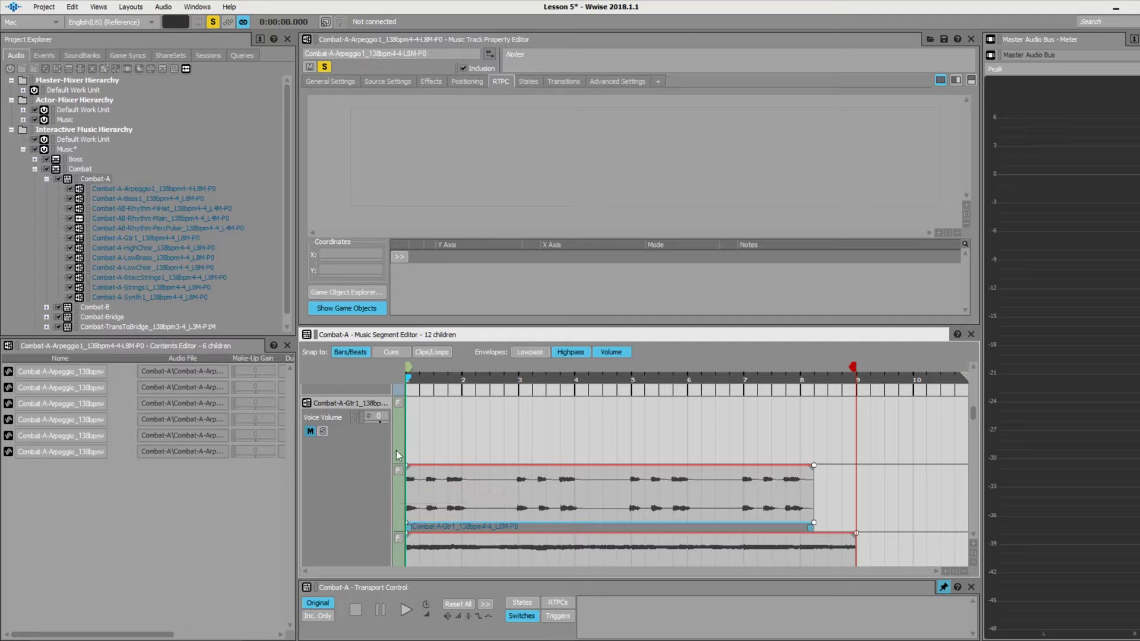
right_click(371, 406)
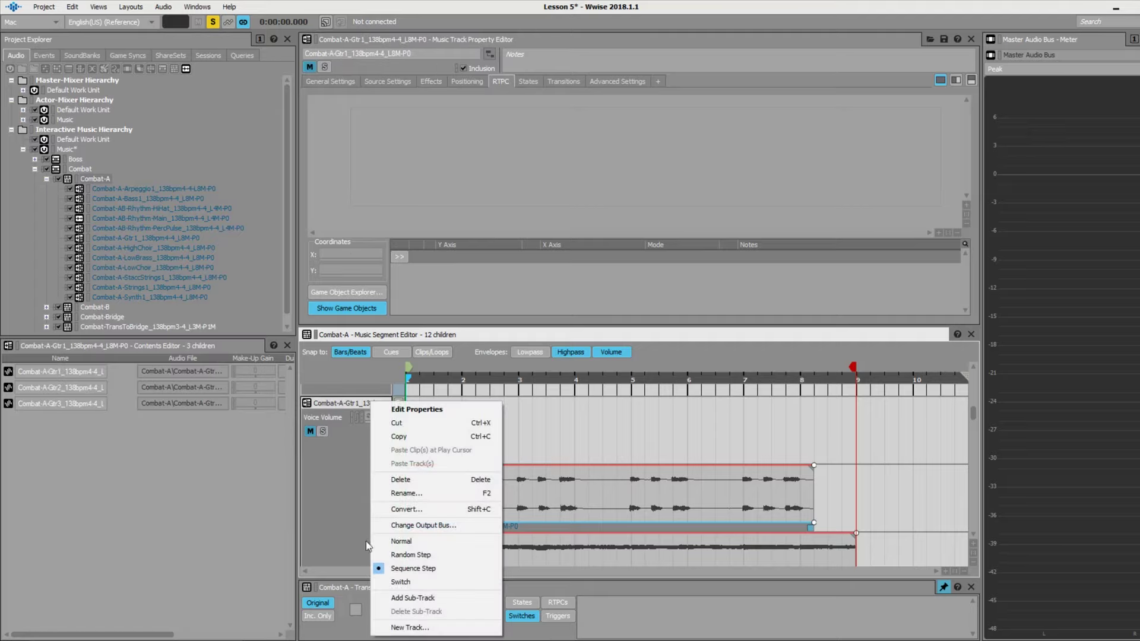
left_click(333, 473)
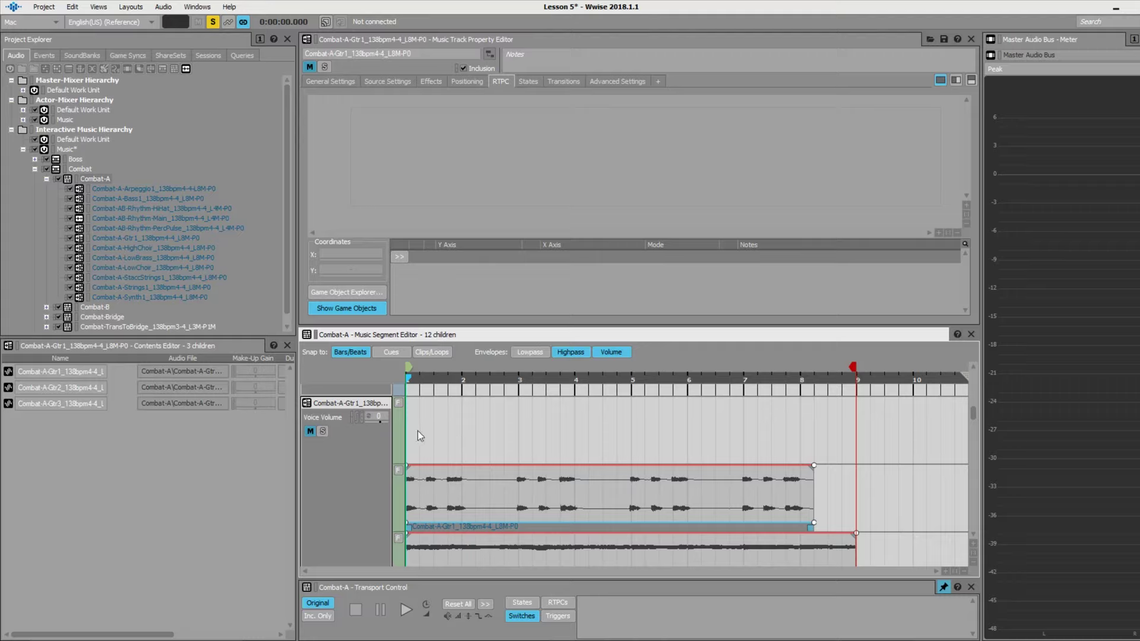
scroll(657, 416, "down", 2)
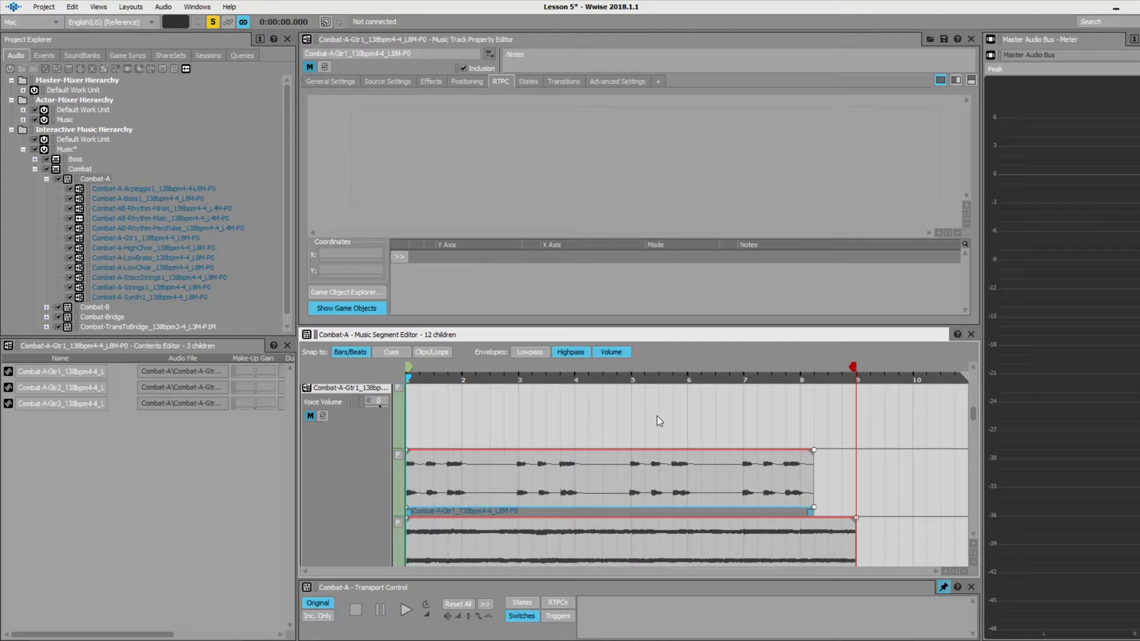
scroll(550, 413, "down", 3)
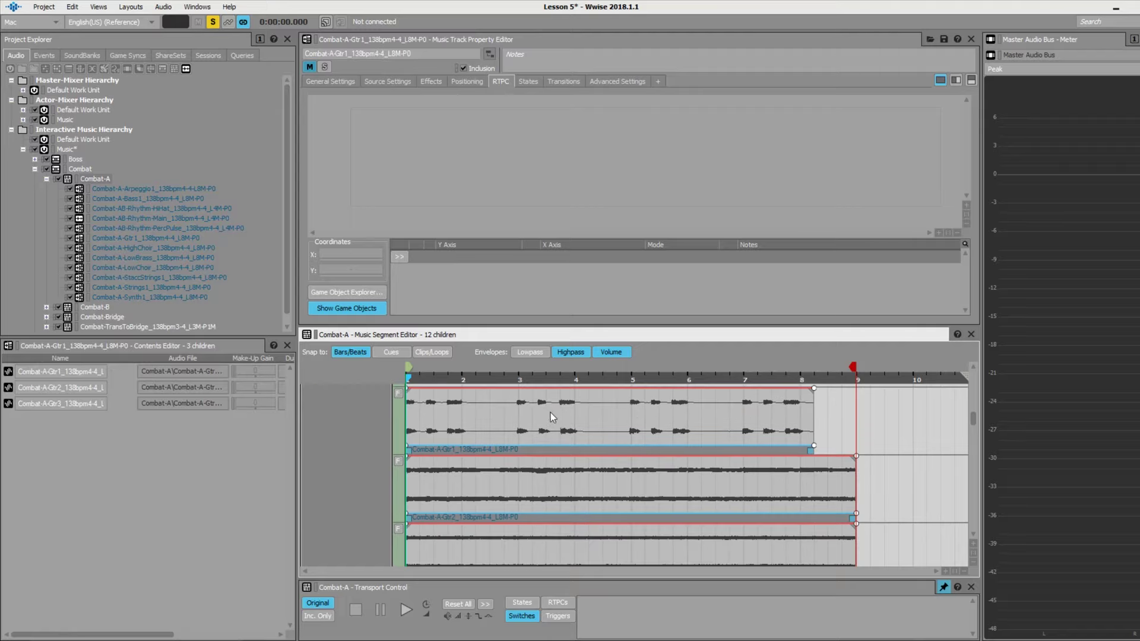
scroll(369, 461, "up", 3)
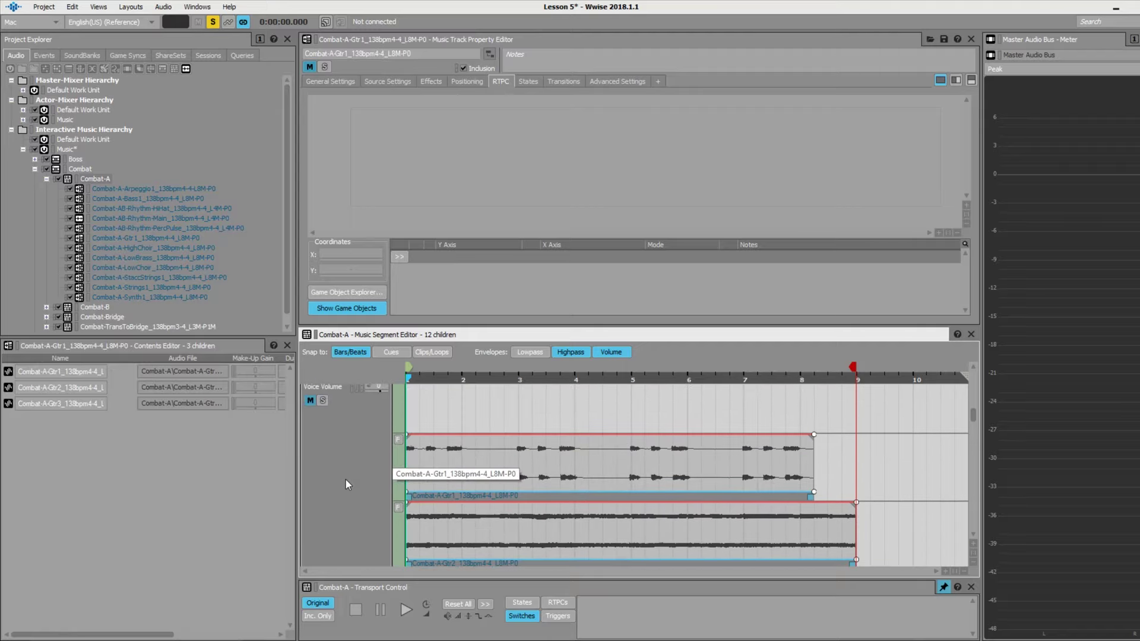
scroll(354, 491, "up", 4)
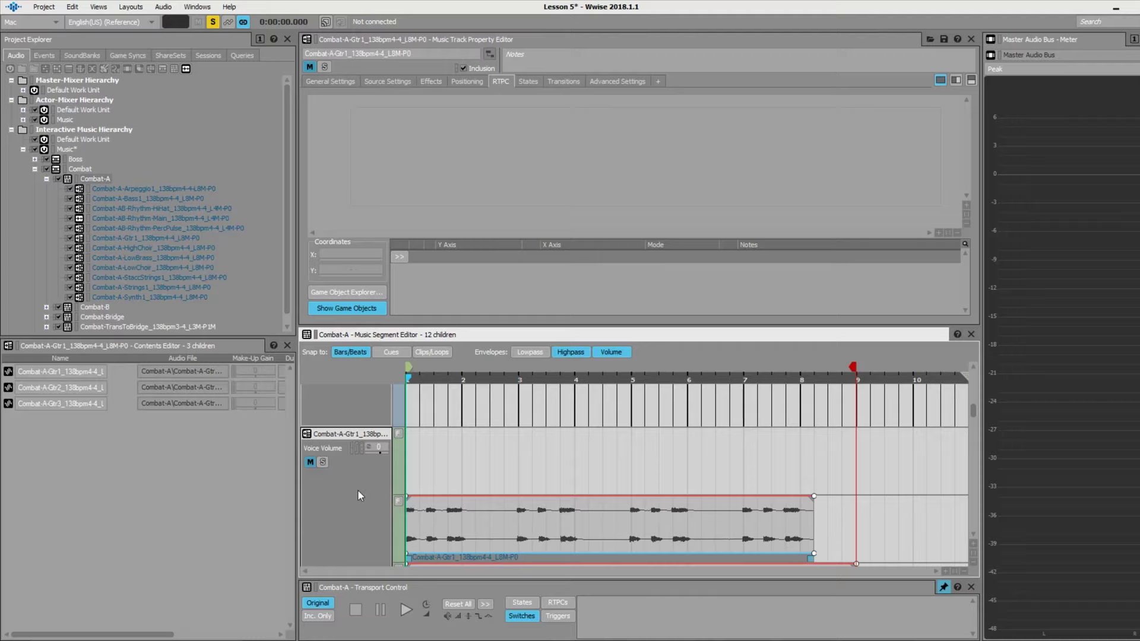
- Change the Combat-A-Gtr1 track type to Switch and look over its sub-tracks
right_click(359, 435)
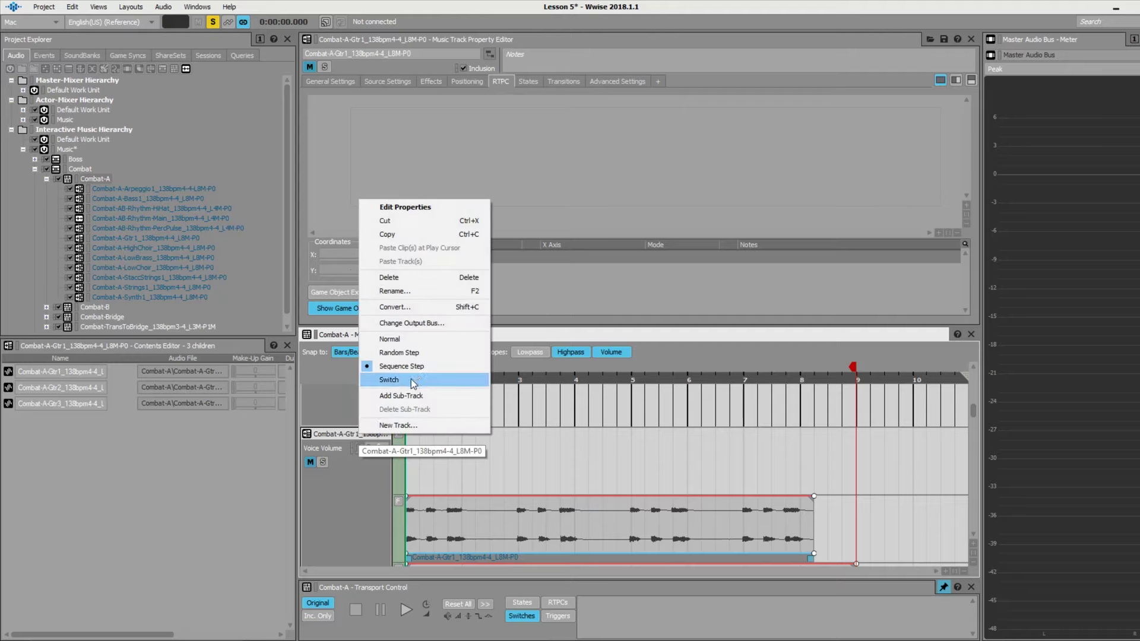
left_click(387, 379)
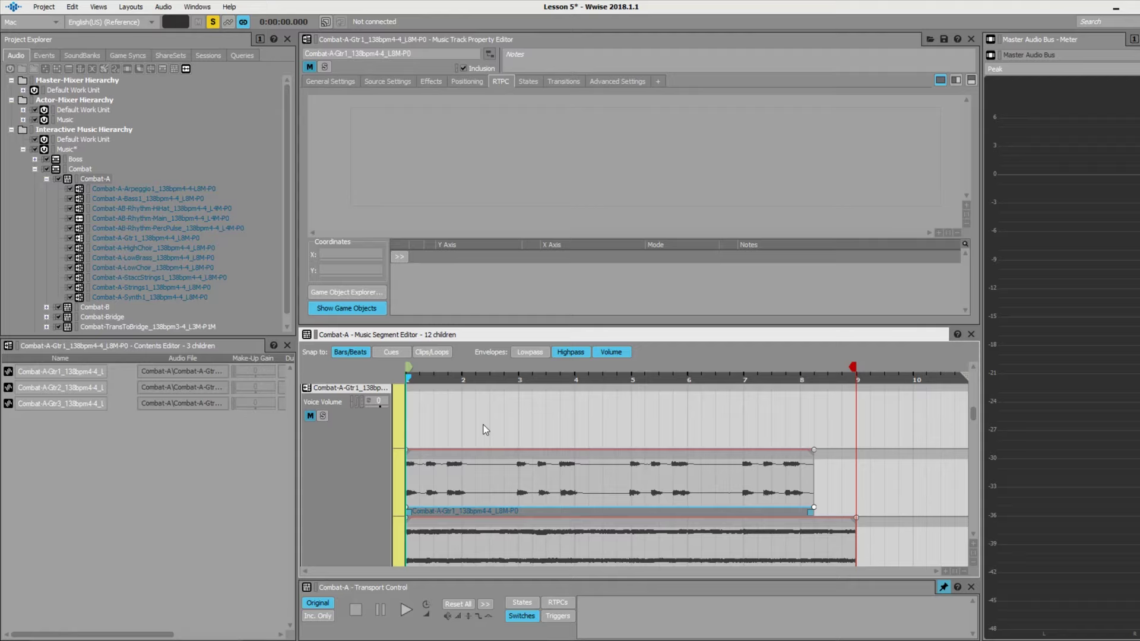
scroll(483, 430, "down", 3)
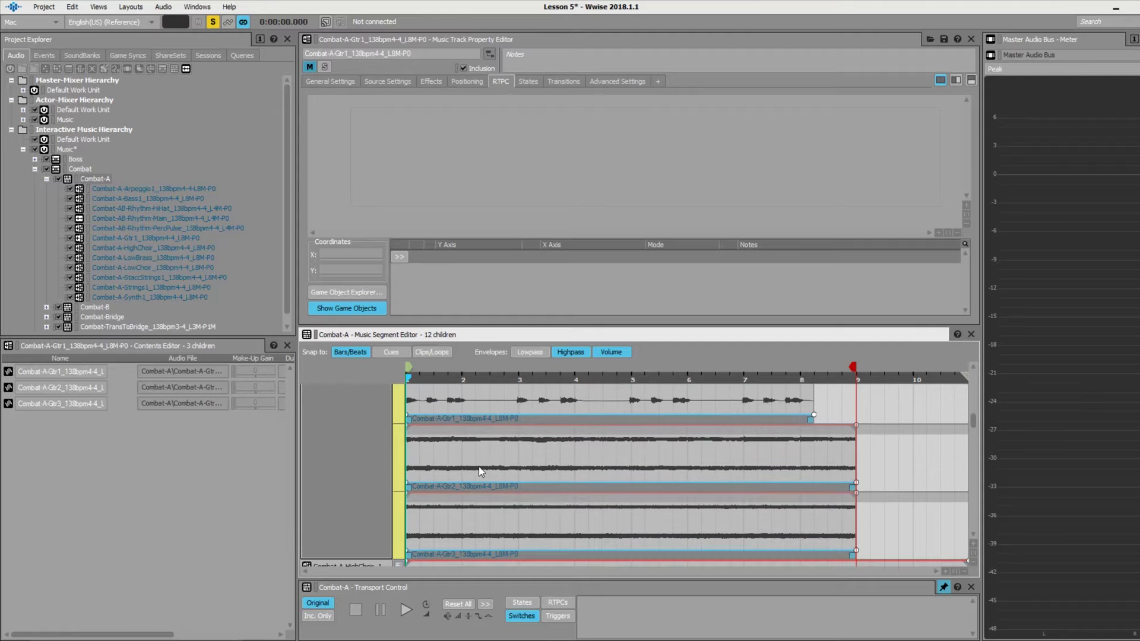
scroll(451, 466, "up", 4)
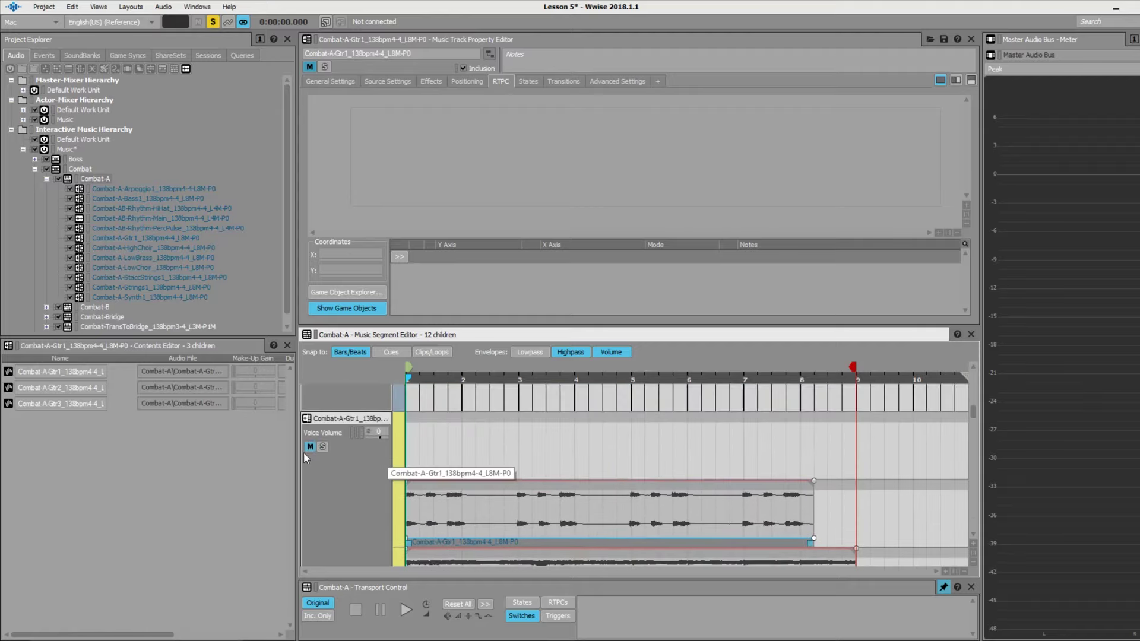
scroll(437, 452, "down", 3)
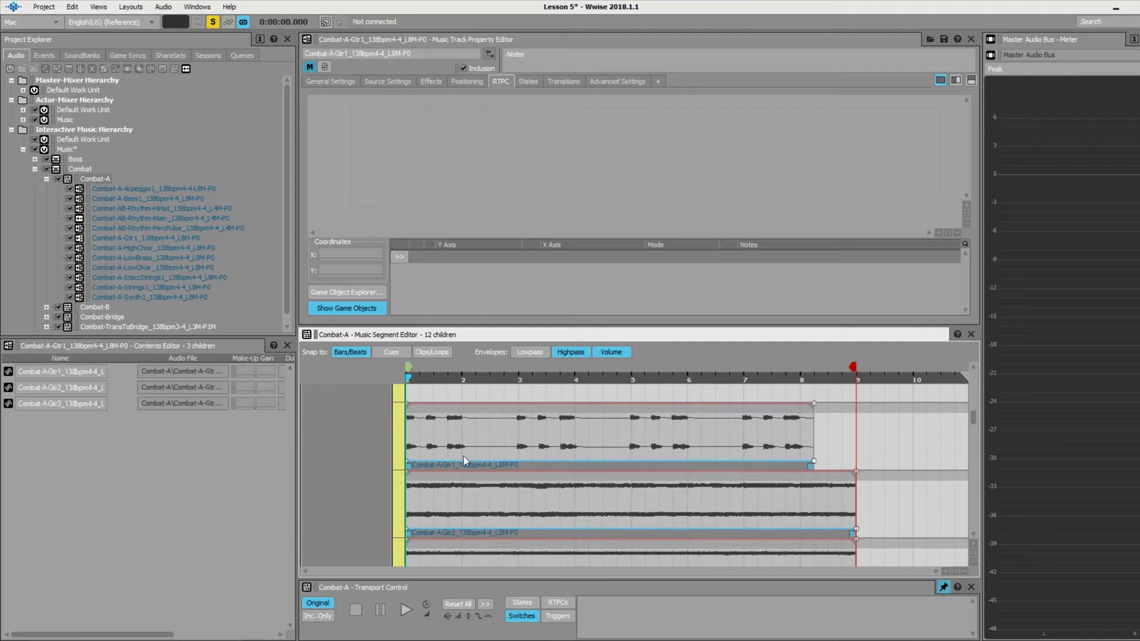
scroll(517, 475, "up", 3)
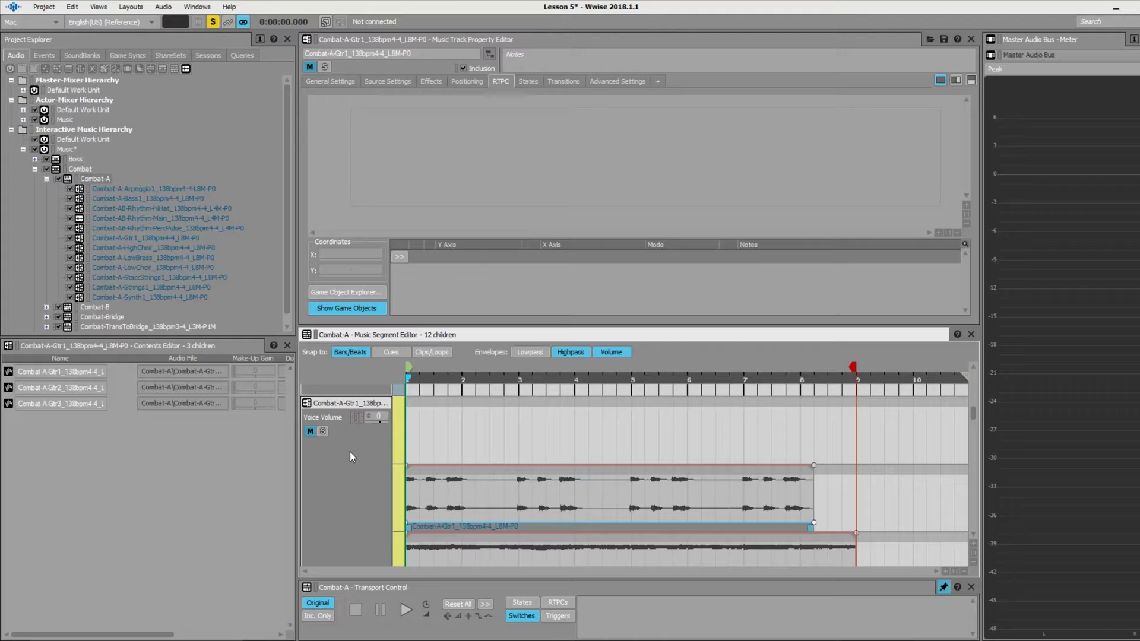
- Create a switch group named Health_Status in the Music work unit under Switches
left_click(119, 57)
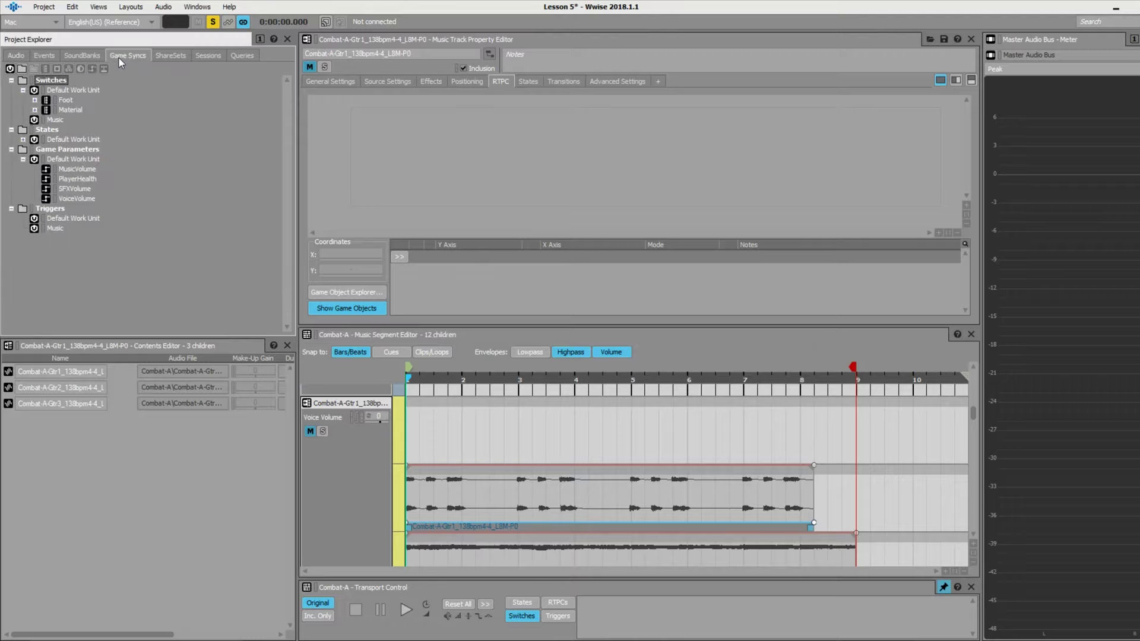
left_click(56, 120)
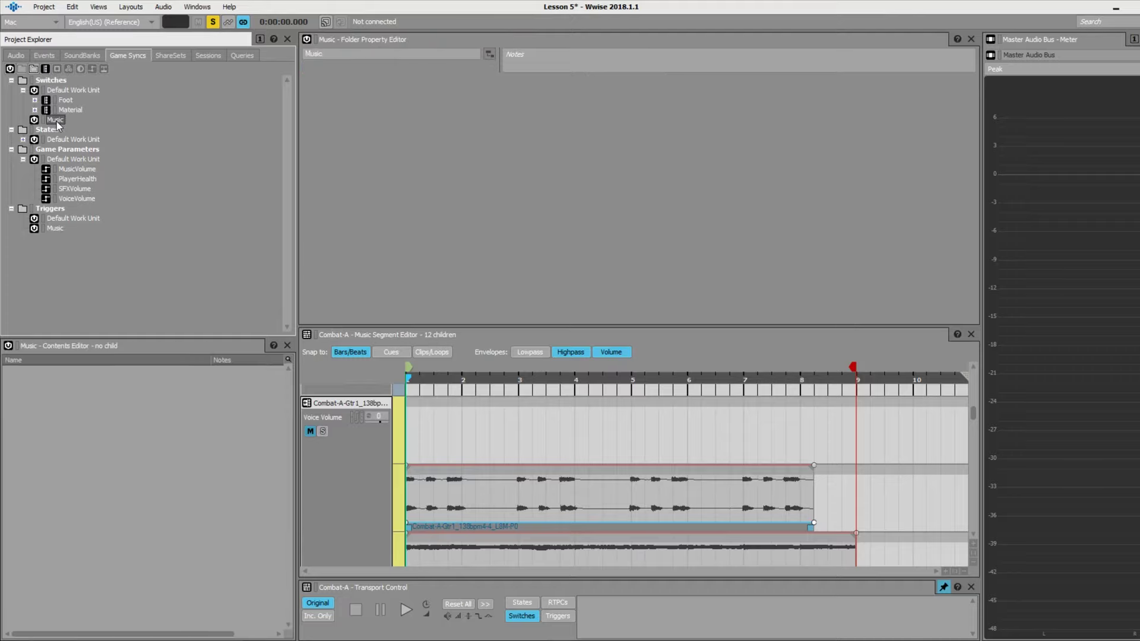
right_click(57, 125)
mouse_move(89, 128)
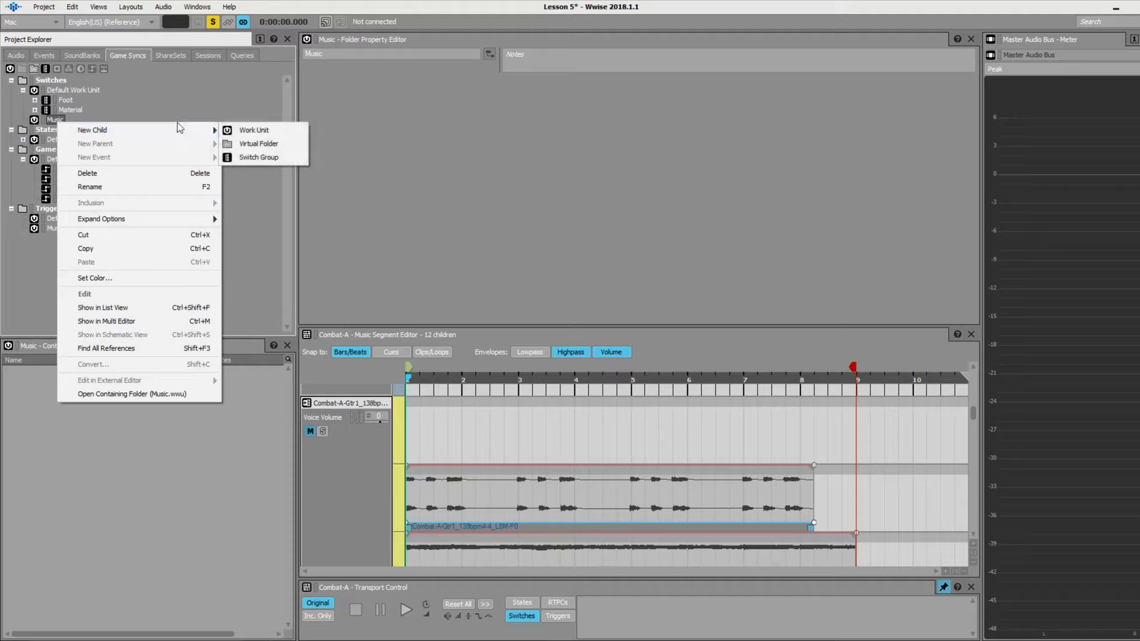
left_click(261, 159)
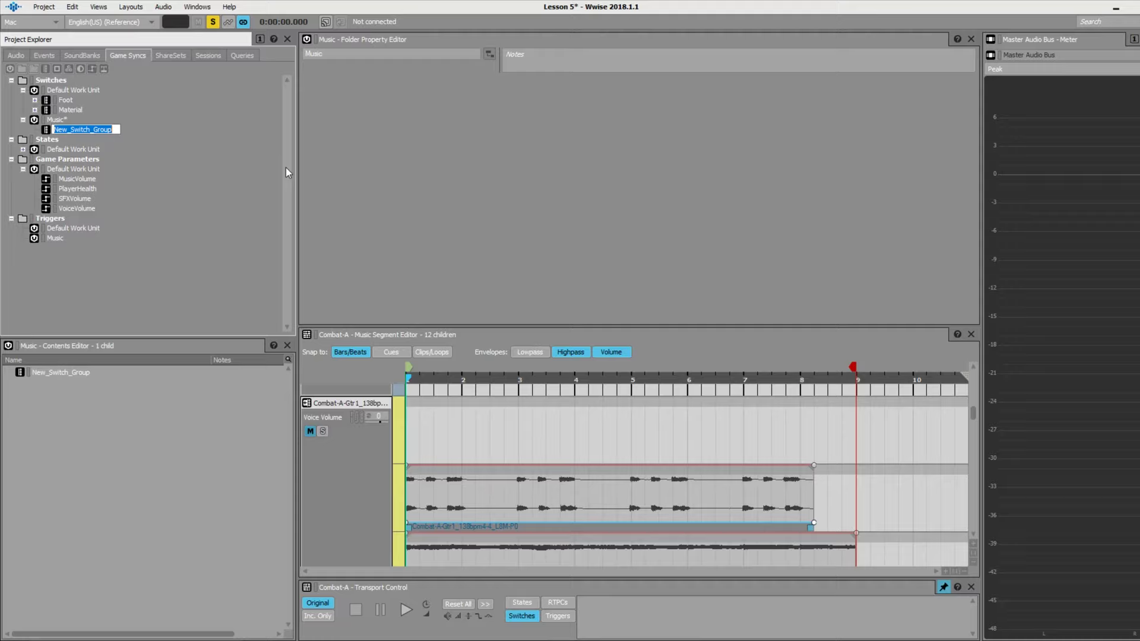
type("Health_Status")
key("Return")
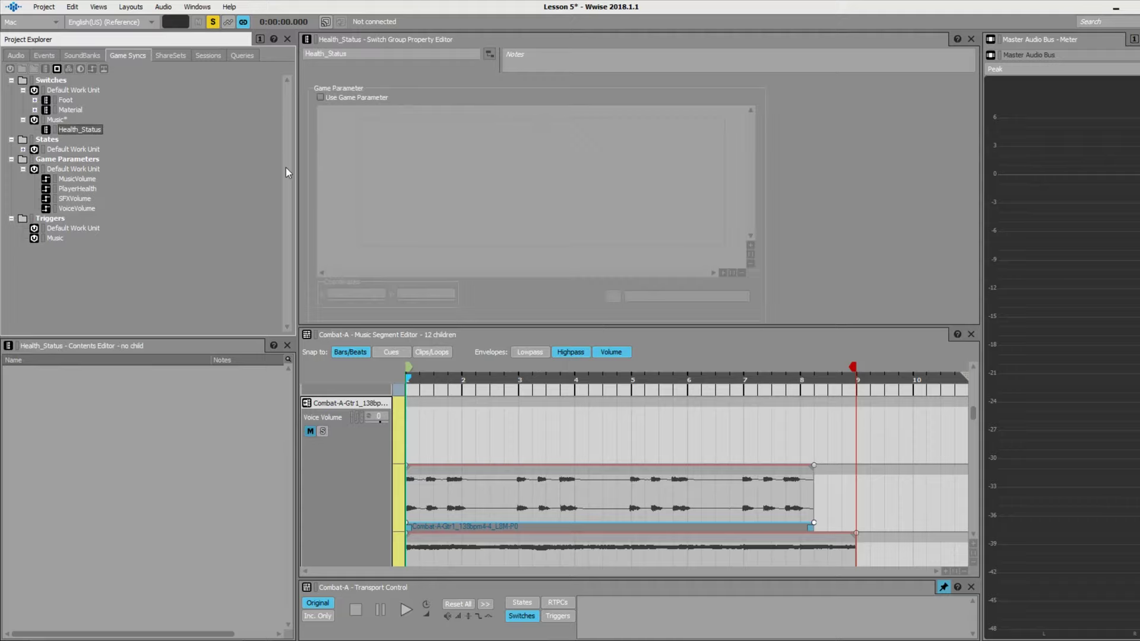
- Add a switch named Healthy to the Health_Status switch group
right_click(97, 127)
mouse_move(222, 135)
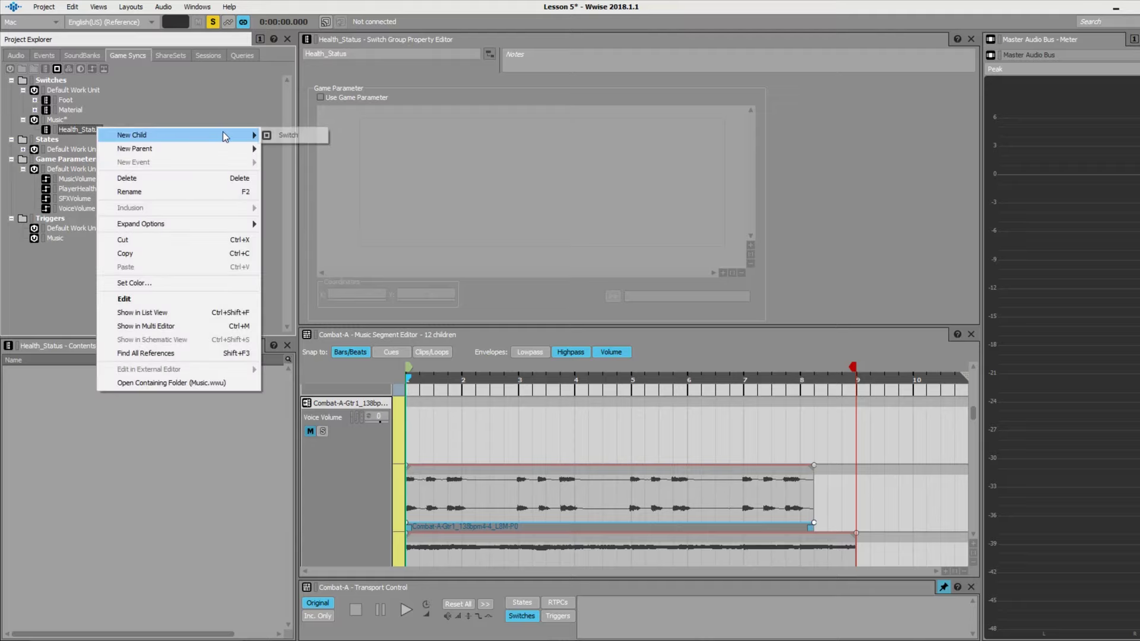
left_click(288, 136)
type("Healthy")
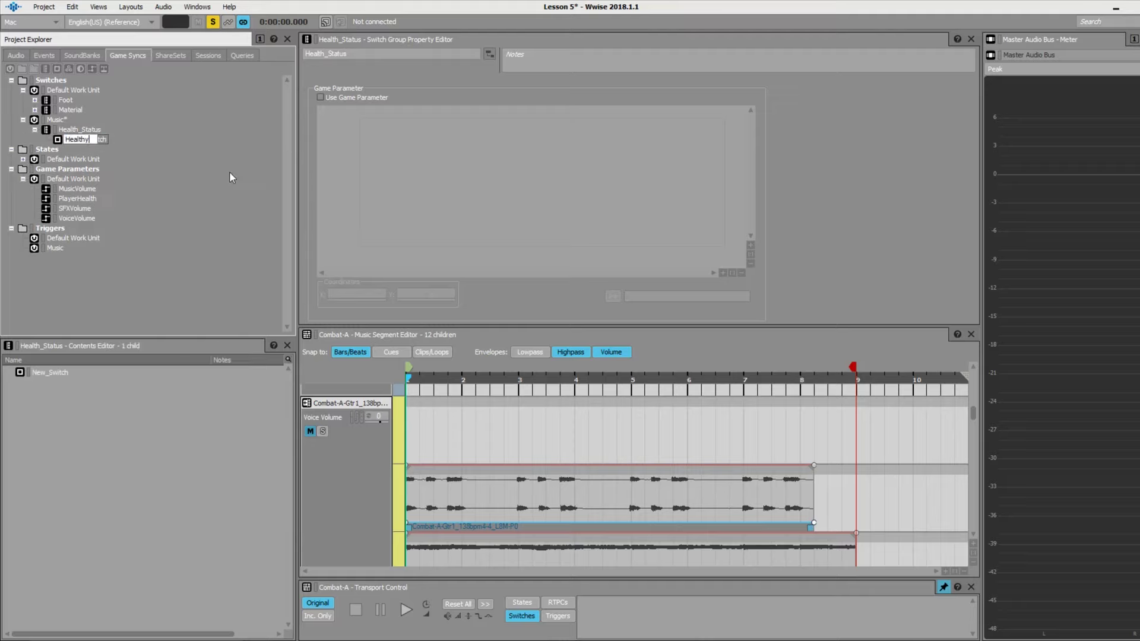
key("Return")
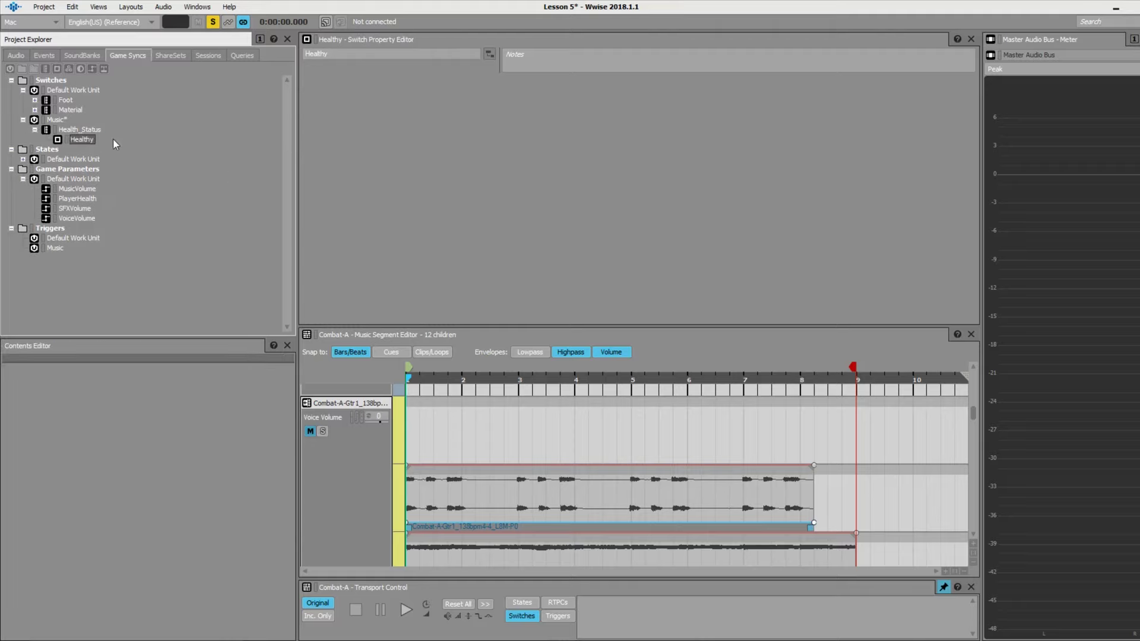
- Add a second switch named Injured to the Health_Status group
right_click(82, 130)
mouse_move(216, 140)
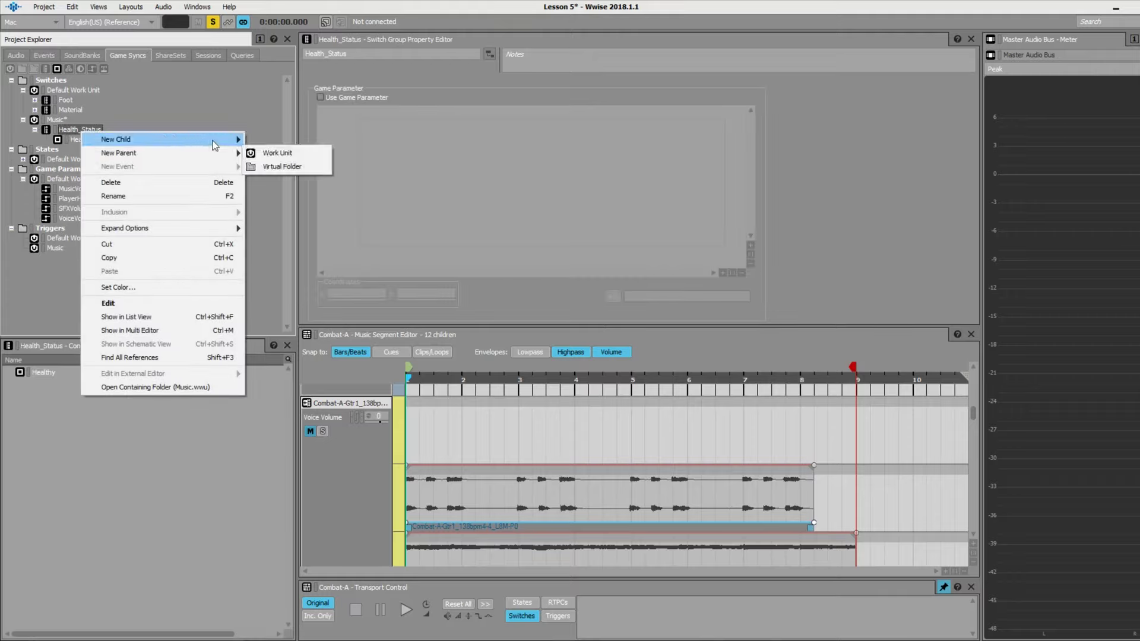
left_click(256, 141)
type("Injured")
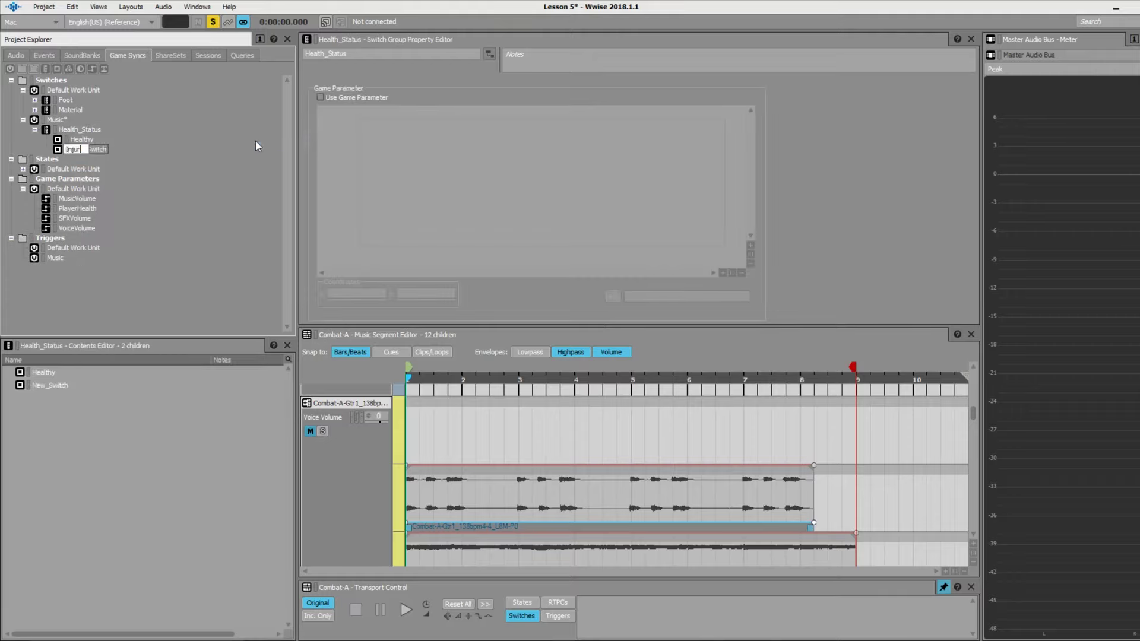
key("Return")
- Add a third switch named Badly_Injured to the Health_Status group
right_click(96, 132)
mouse_move(217, 141)
left_click(286, 142)
type("Badly_Injured")
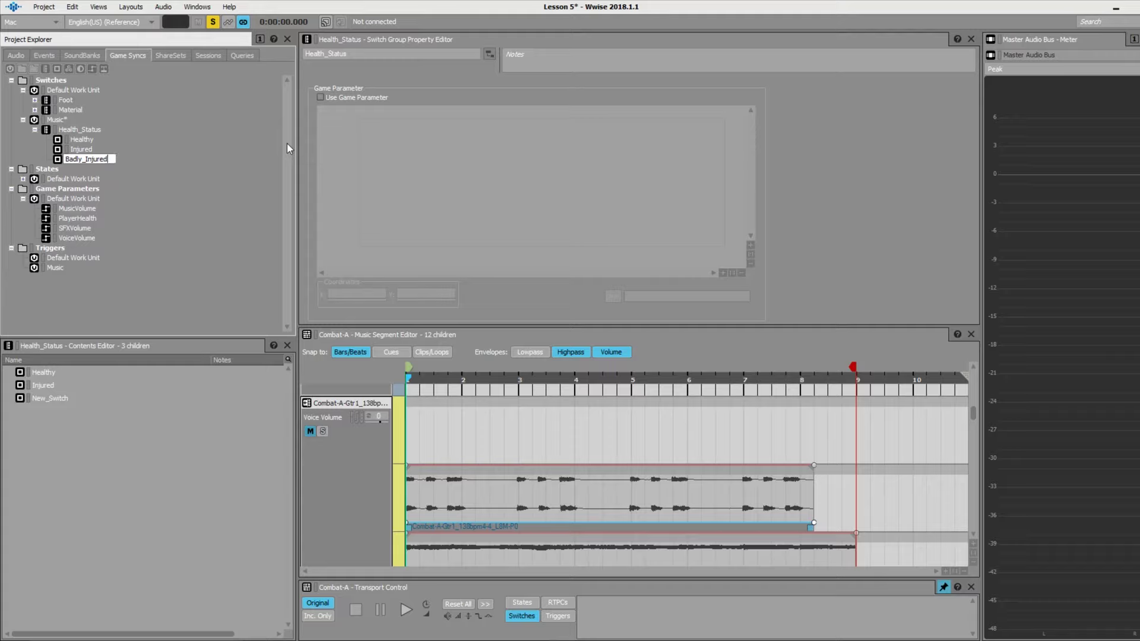
key("Return")
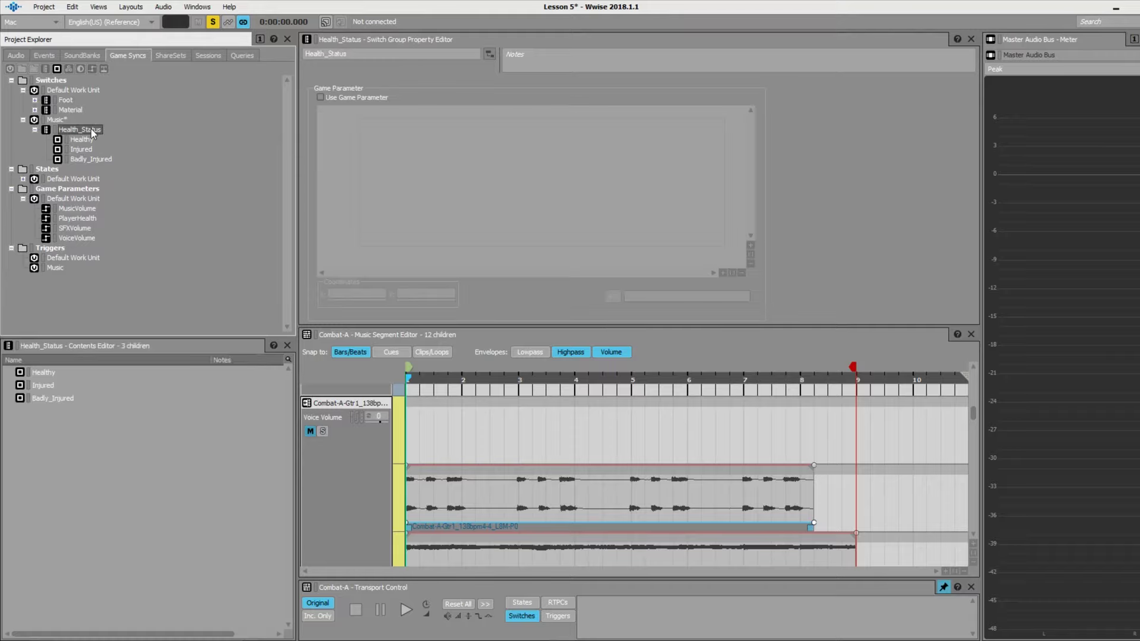
right_click(91, 129)
mouse_move(243, 137)
left_click(225, 180)
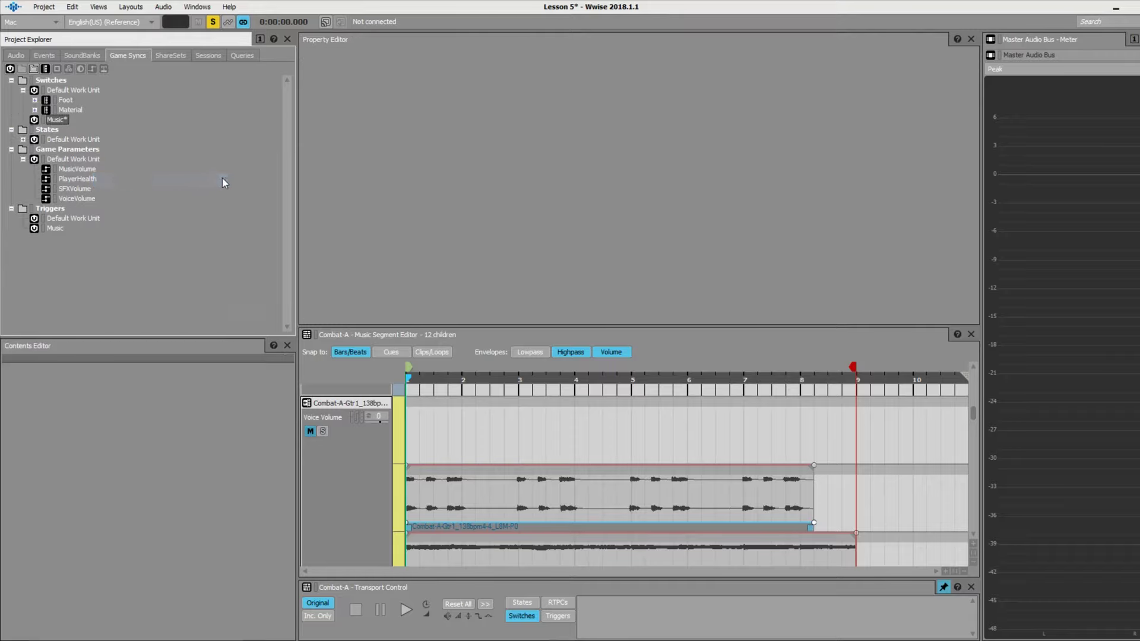
key("ctrl+z")
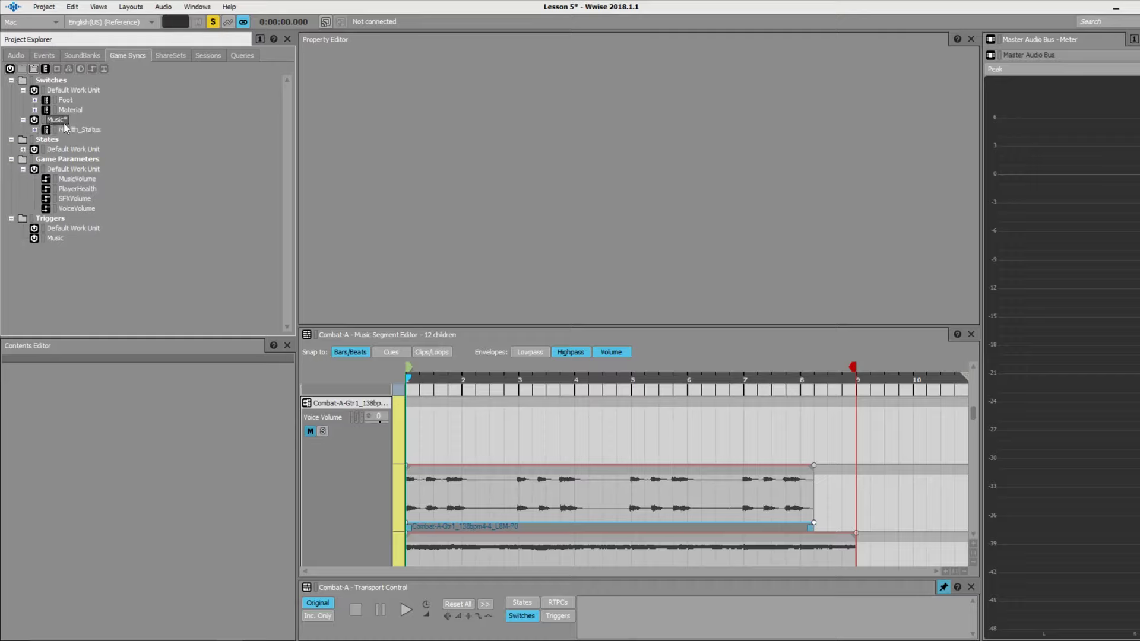
left_click(34, 129)
- Add a fourth switch named Almost_Dead to the Health_Status group
right_click(74, 129)
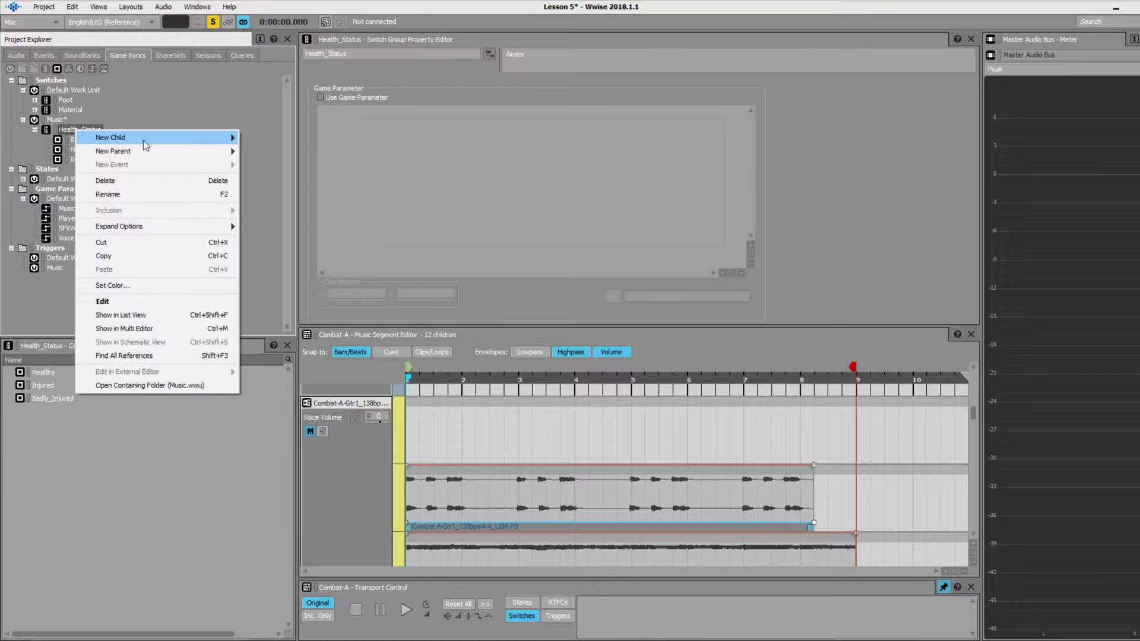
mouse_move(170, 138)
left_click(264, 138)
type("Al")
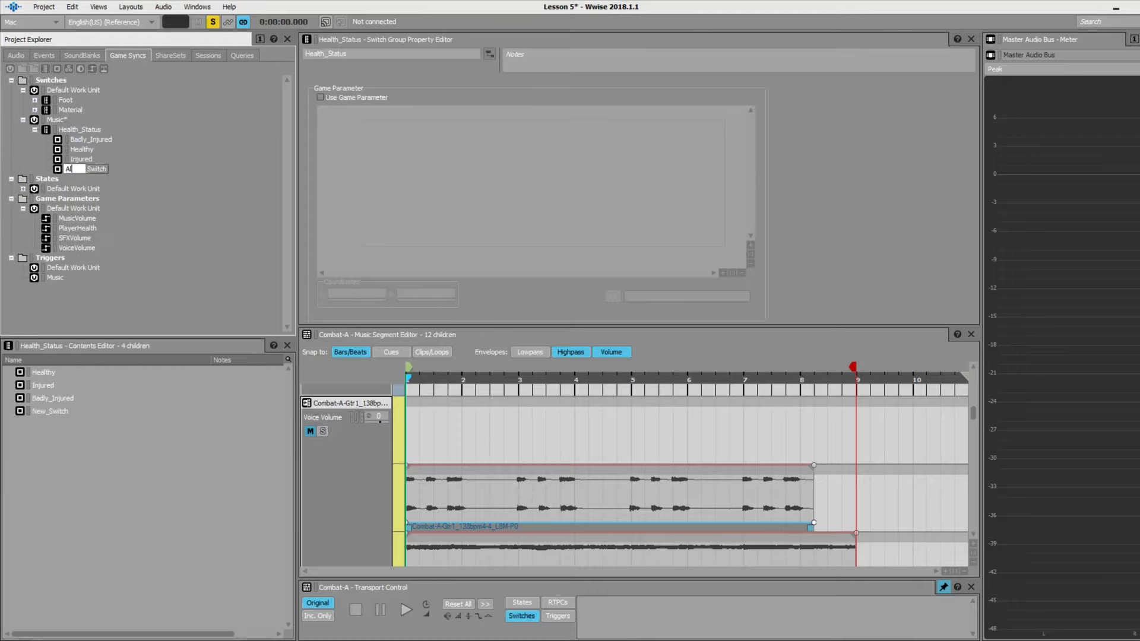
type("most Dead")
key("Return")
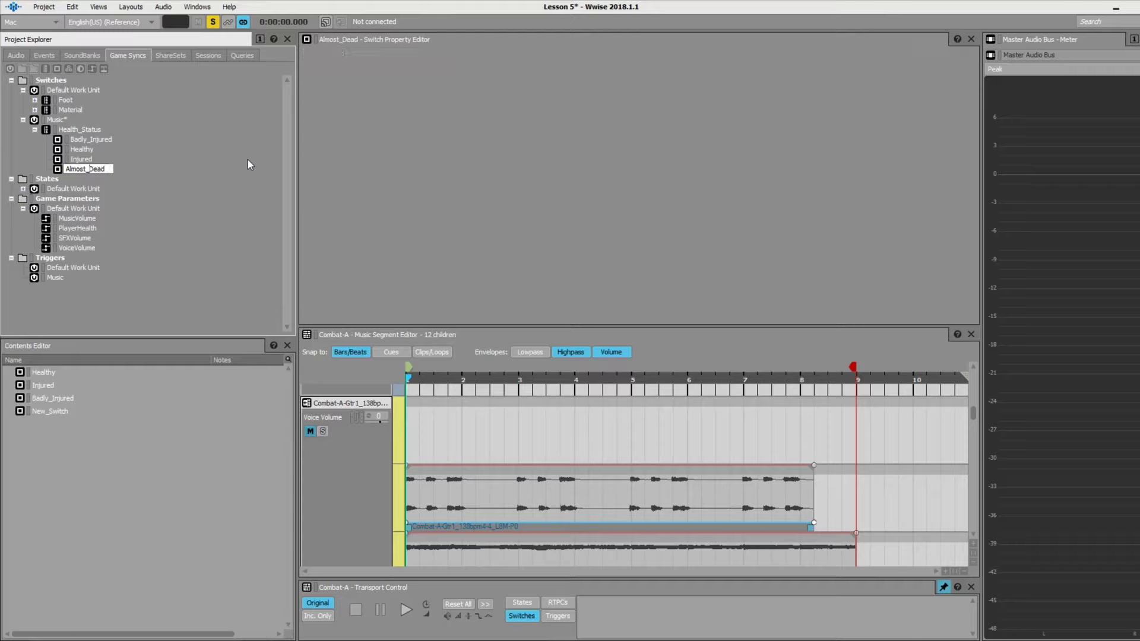
- Return to the audio hierarchy and show the general settings of the Combat-A-Gtr1 track in the Combat-A segment
key("shift+1")
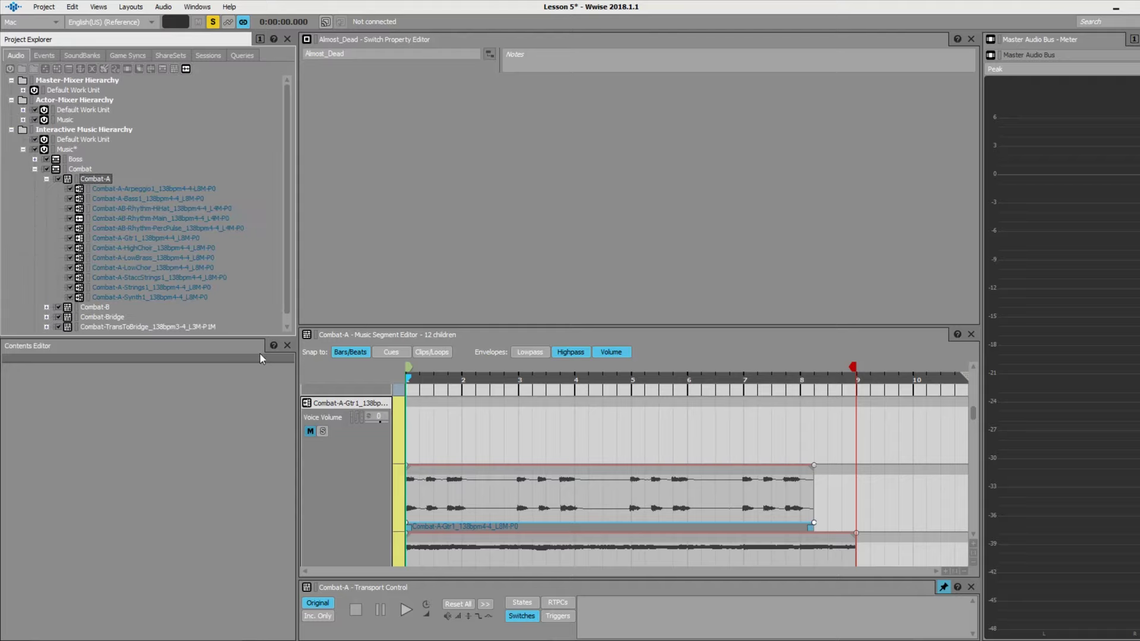
scroll(422, 463, "down", 2)
scroll(416, 472, "up", 3)
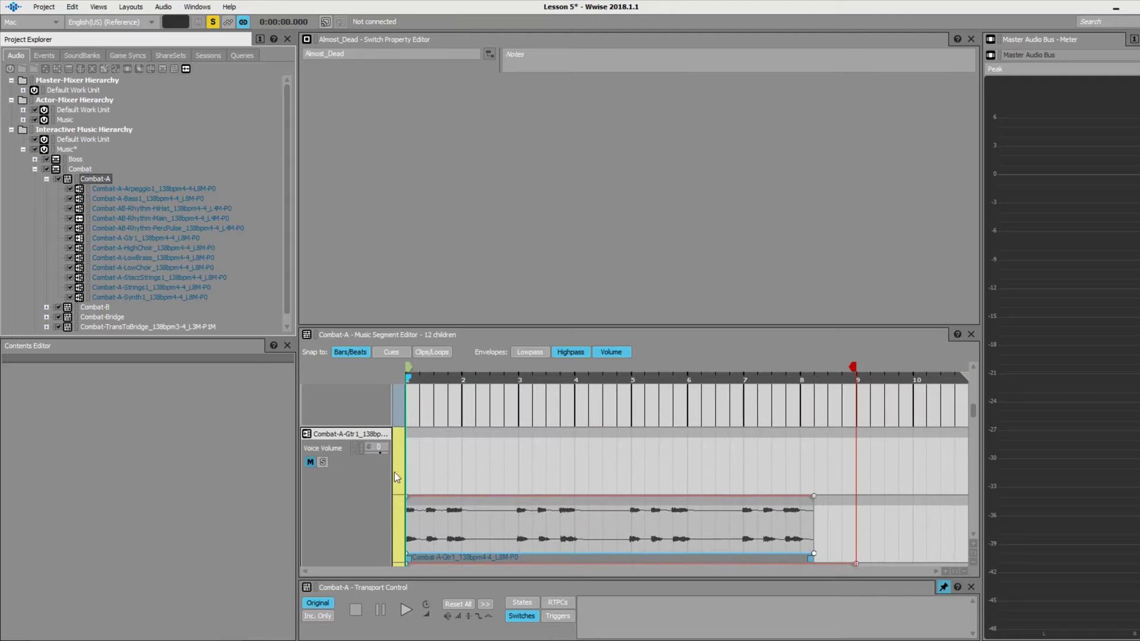
left_click(130, 237)
left_click(353, 448)
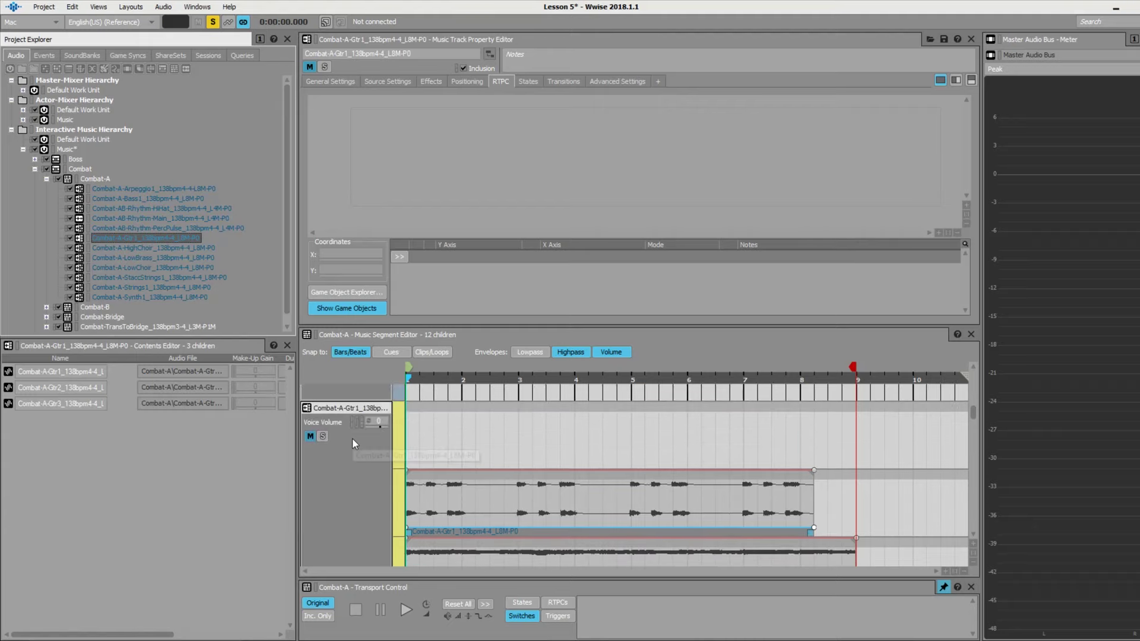
left_click(141, 237)
left_click(329, 77)
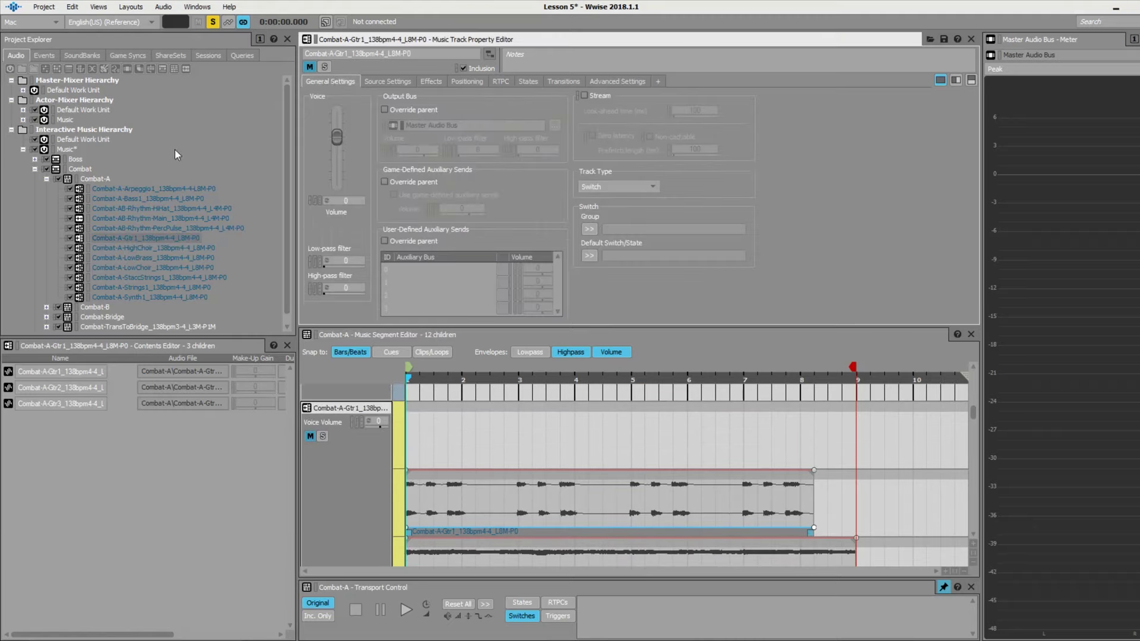
left_click(152, 238)
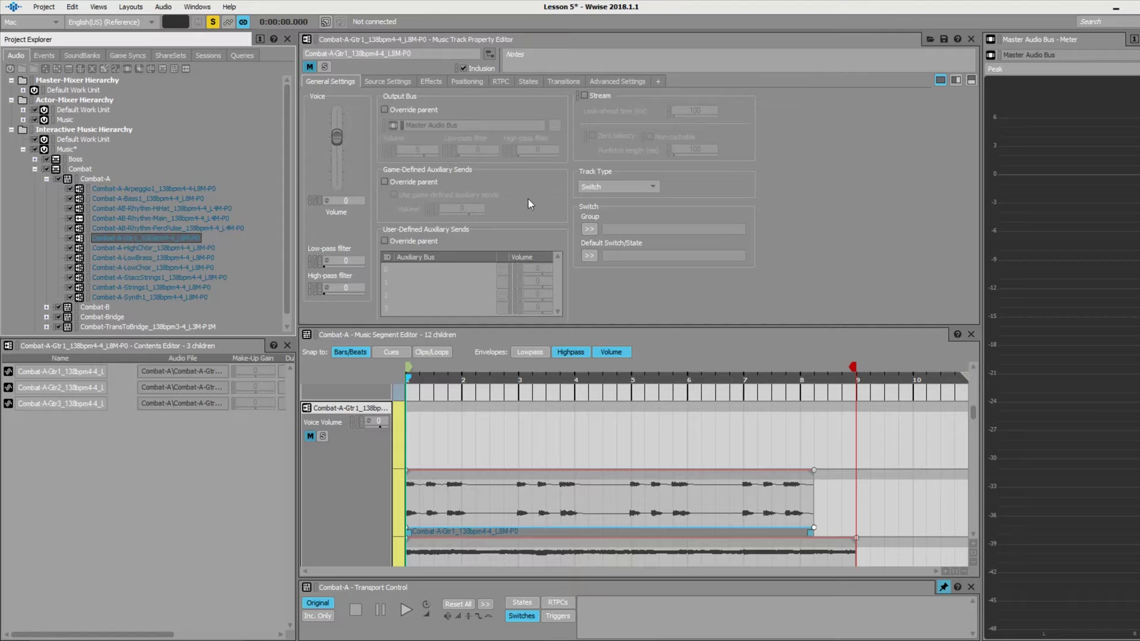
- Assign the Health_Status switch group from the Music work unit to the Combat-A-Gtr1 track, with Healthy as the default switch
left_click(588, 229)
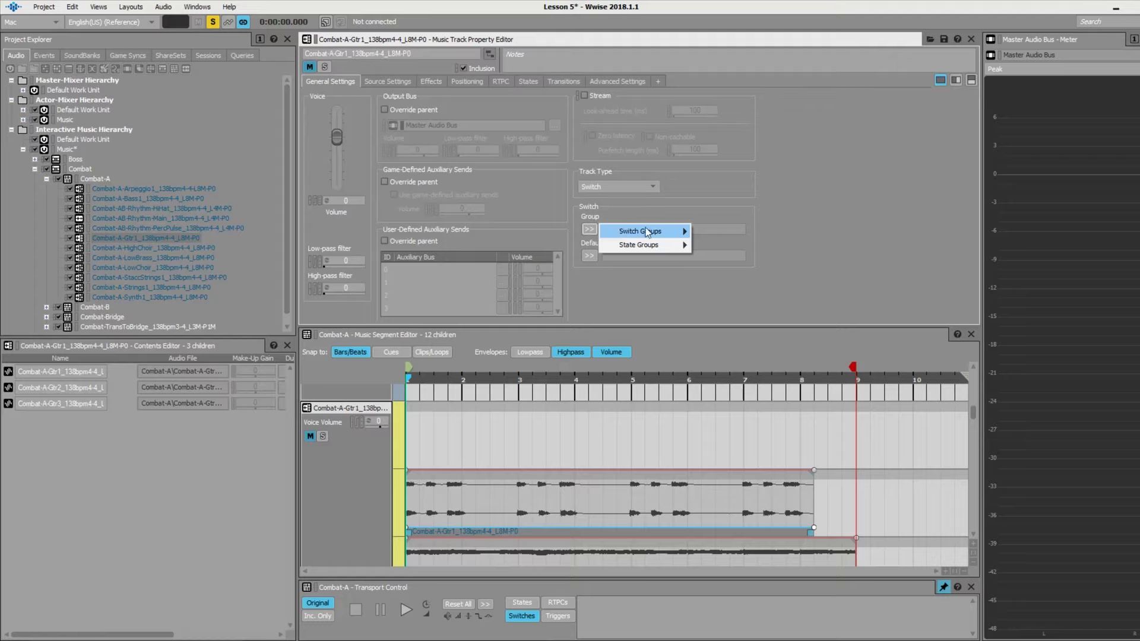
mouse_move(669, 232)
mouse_move(765, 261)
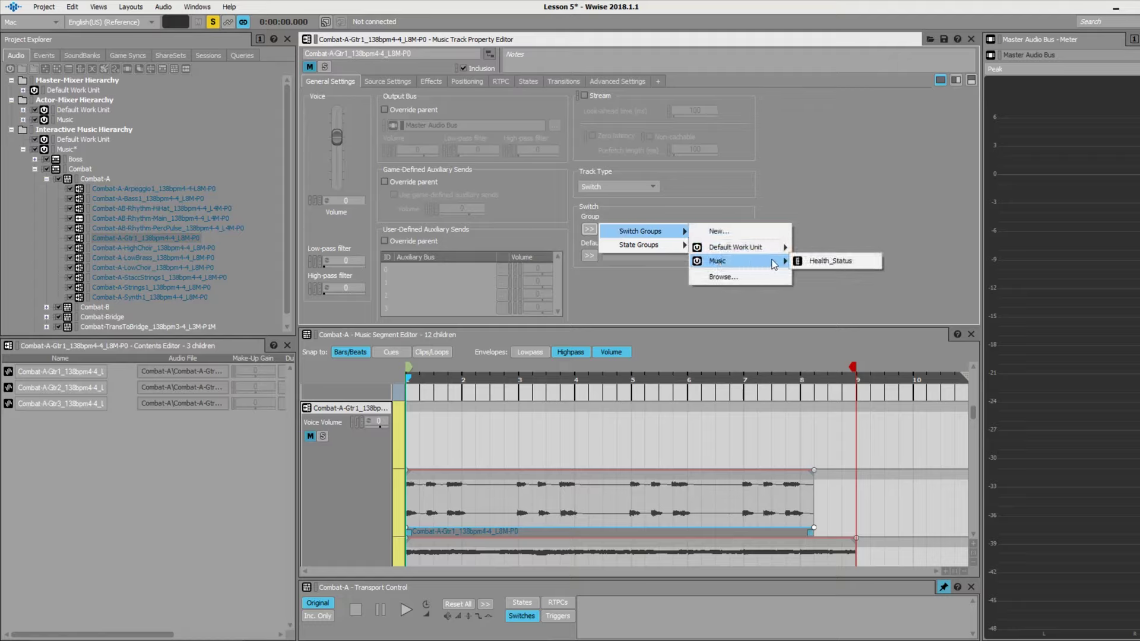
left_click(809, 262)
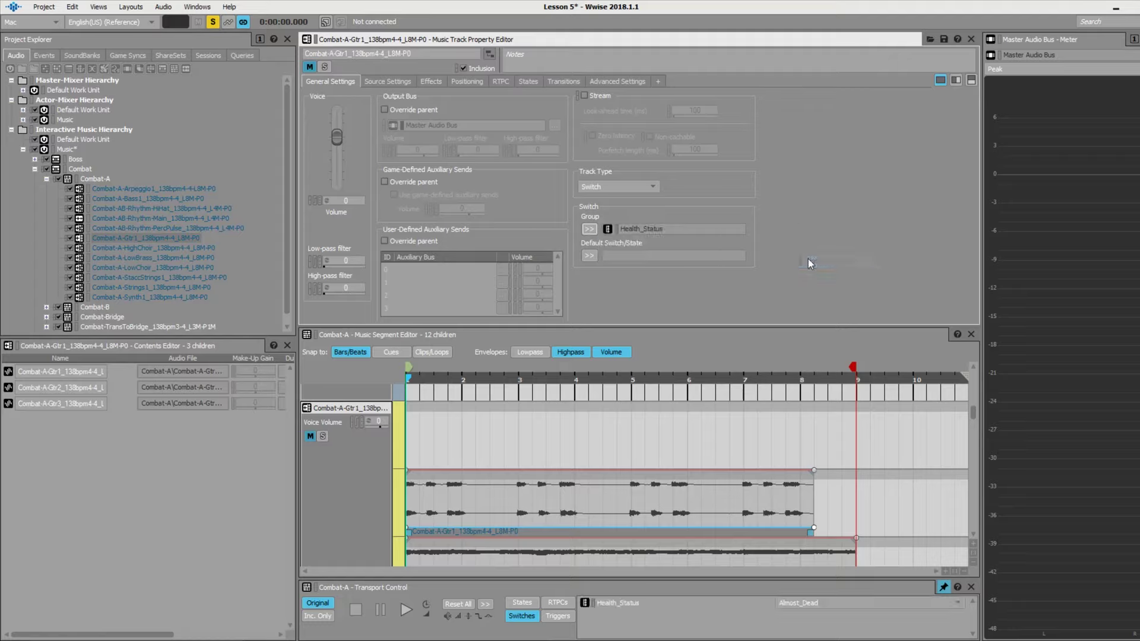
left_click(593, 259)
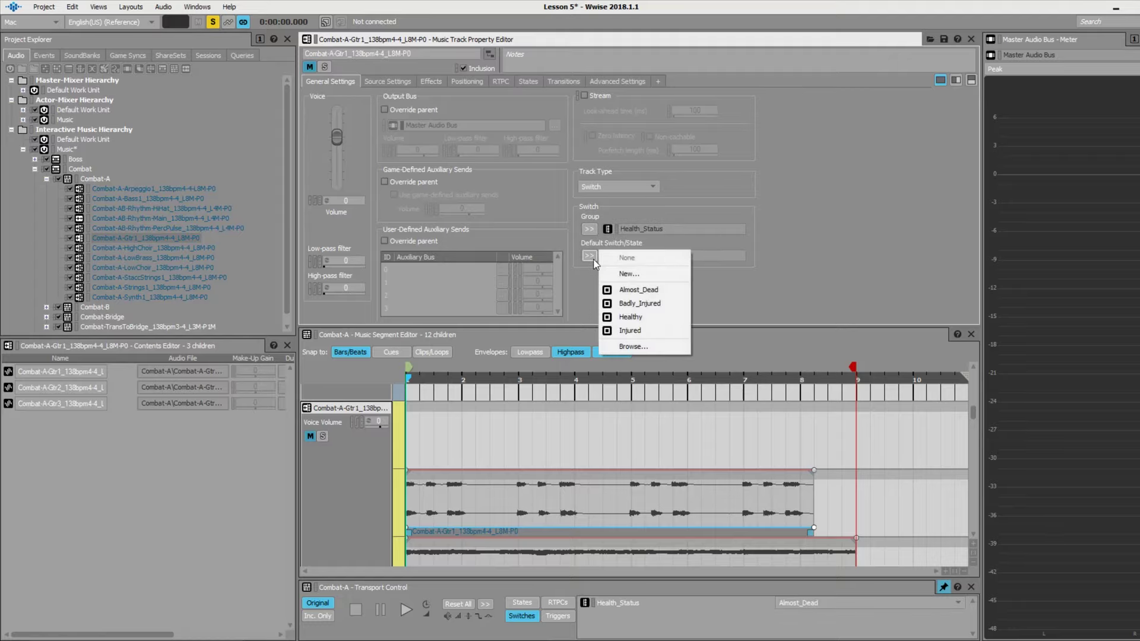
left_click(641, 318)
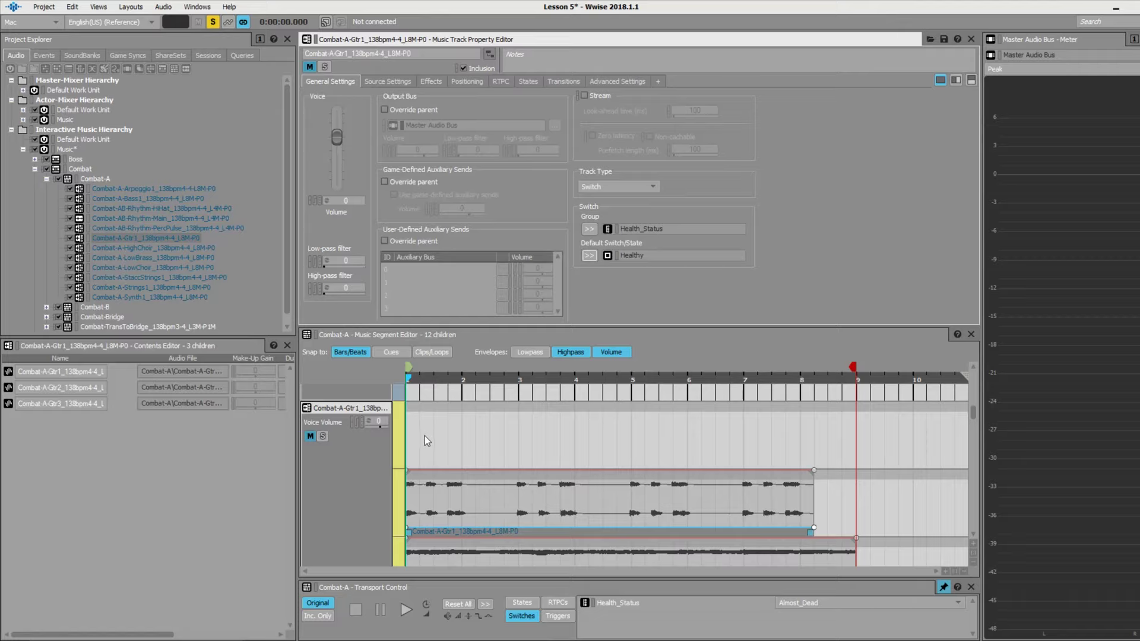
- Examine the empty sub-track and the Gtr1 and Gtr2 sub-tracks of the Combat-A-Gtr1 track in the segment editor
scroll(426, 425, "down", 2)
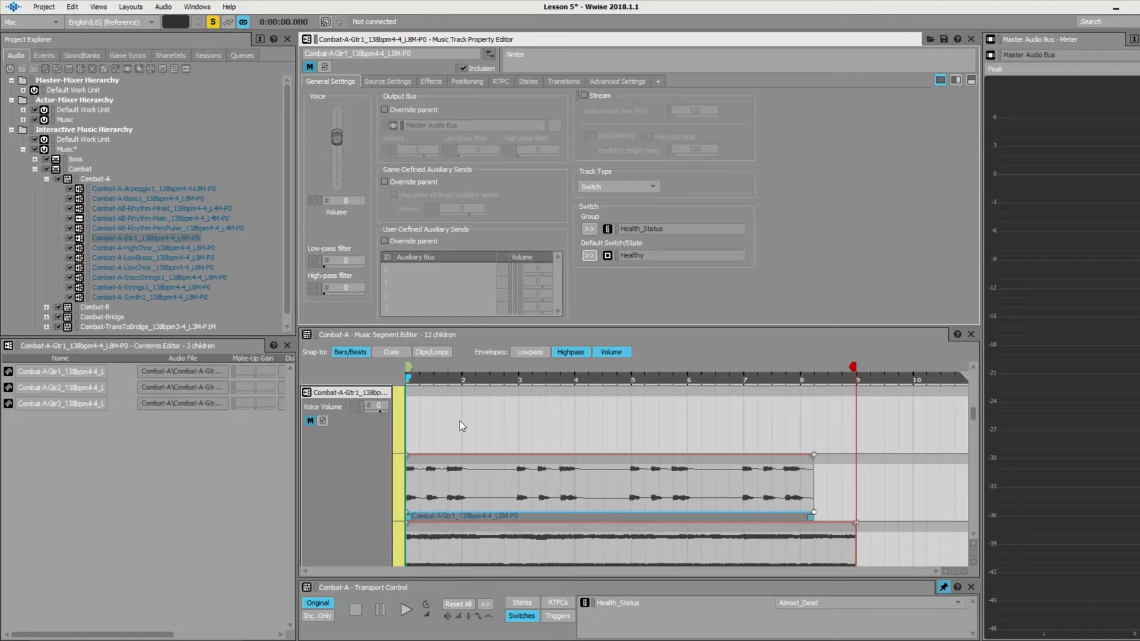
scroll(459, 422, "down", 2)
scroll(429, 507, "down", 1)
scroll(432, 510, "up", 2)
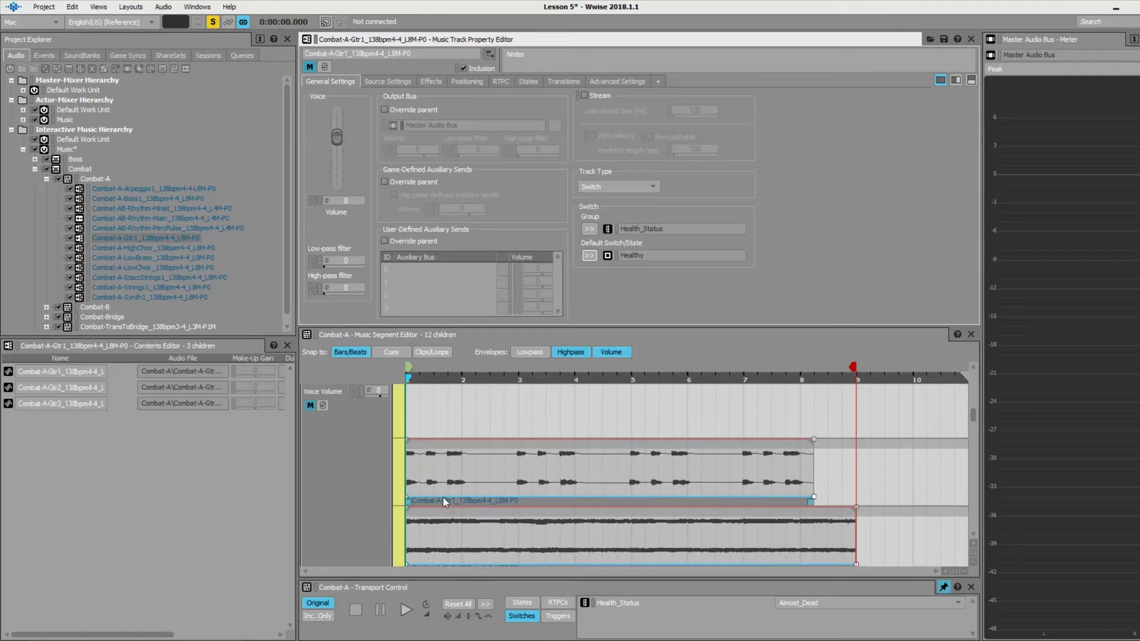
scroll(492, 413, "up", 1)
left_click(397, 416)
scroll(356, 410, "down", 1)
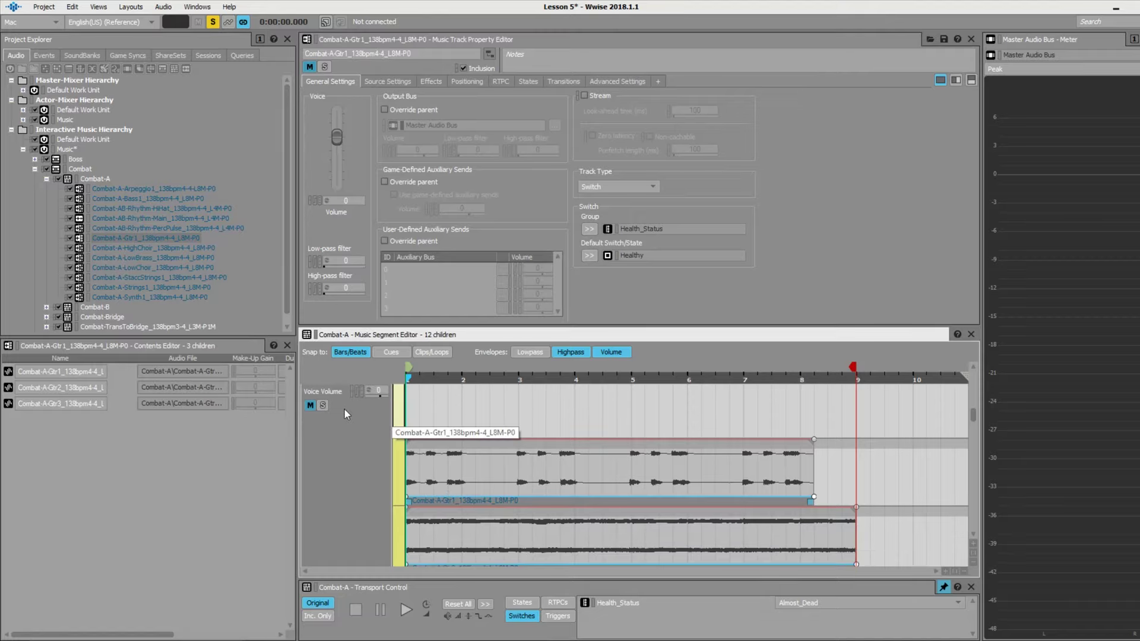
scroll(350, 416, "up", 3)
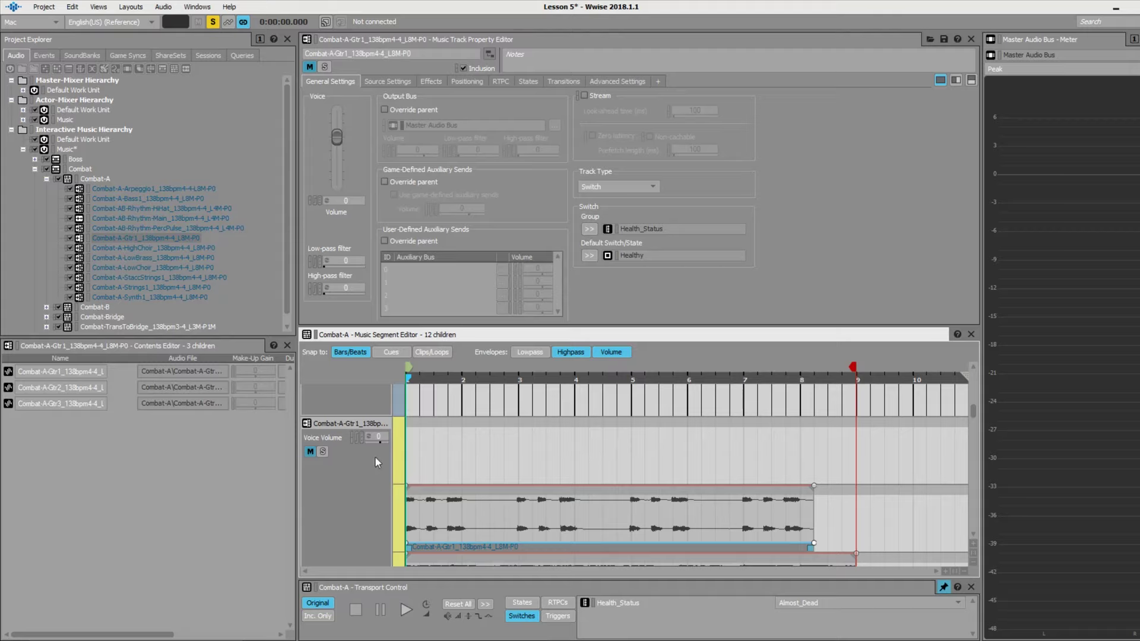
- Solo the Combat-A-Gtr1 track briefly and mute it again
left_click(323, 451)
scroll(322, 452, "down", 5)
scroll(350, 457, "up", 6)
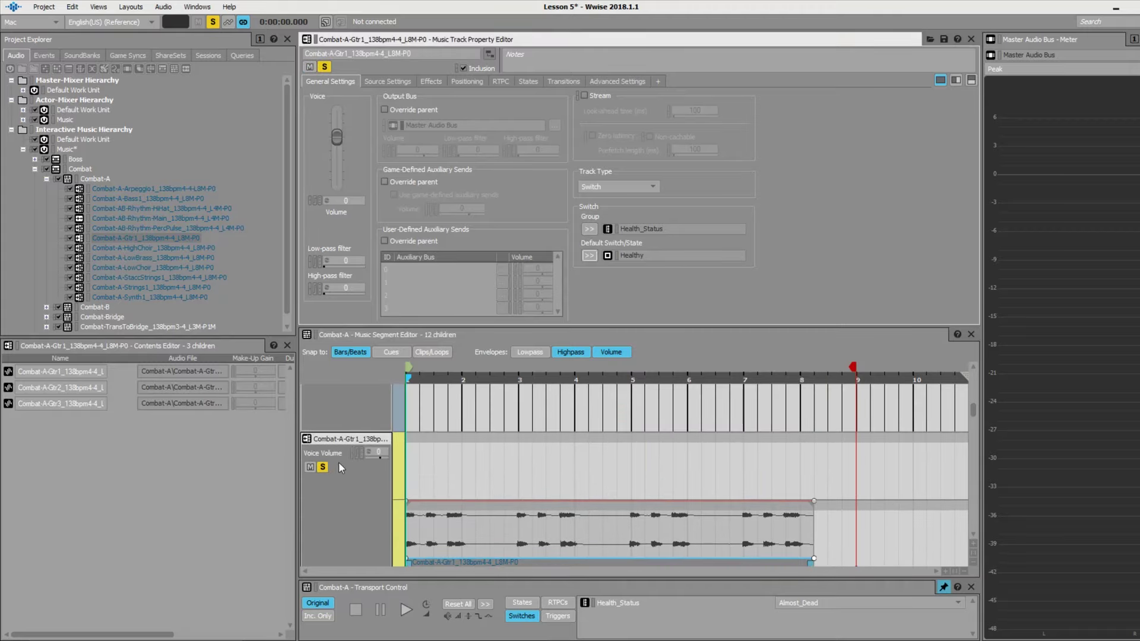
left_click(311, 467)
- Review every sub-track of Combat-A-Gtr1, from the empty one through Gtr1, Gtr2 and Gtr3, to compare their audio content
scroll(417, 464, "down", 4)
scroll(454, 466, "down", 3)
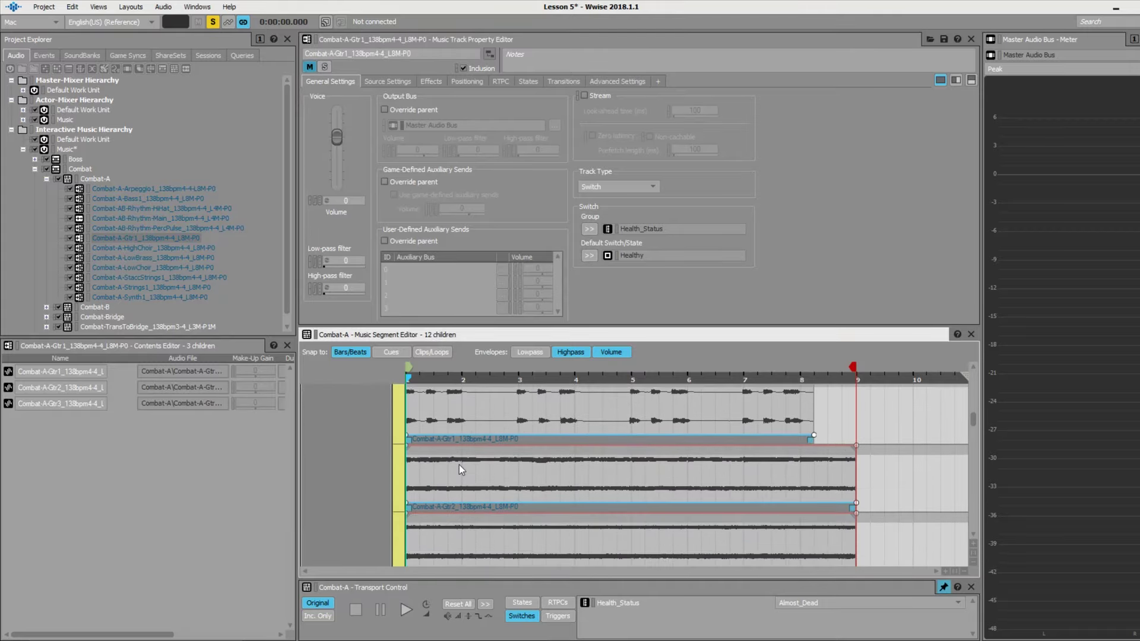
scroll(448, 483, "up", 4)
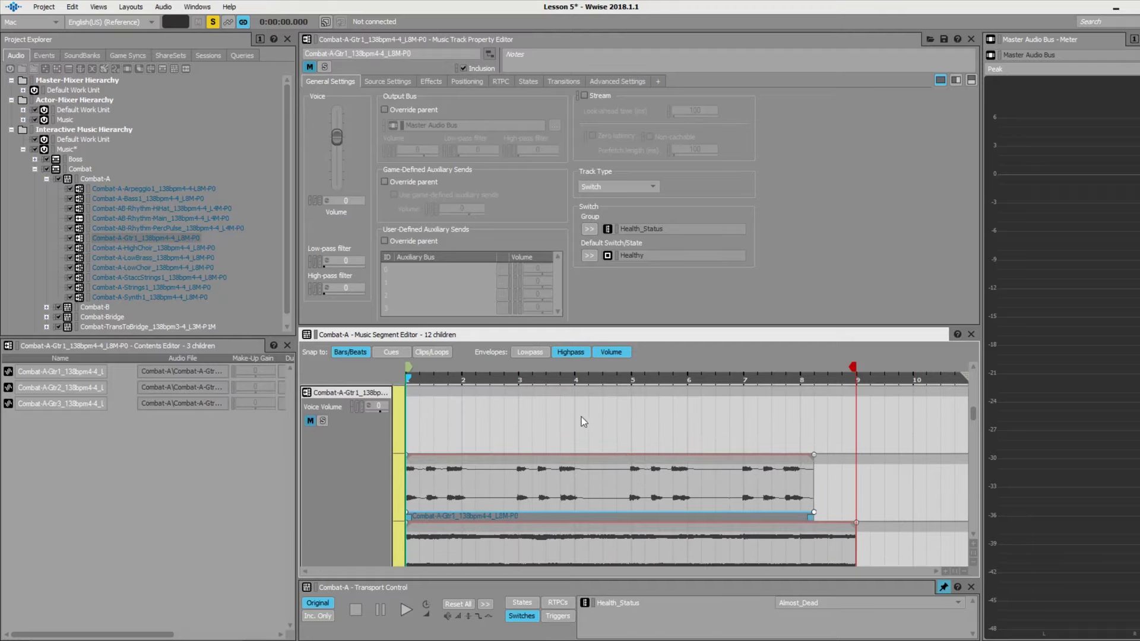
scroll(582, 417, "down", 2)
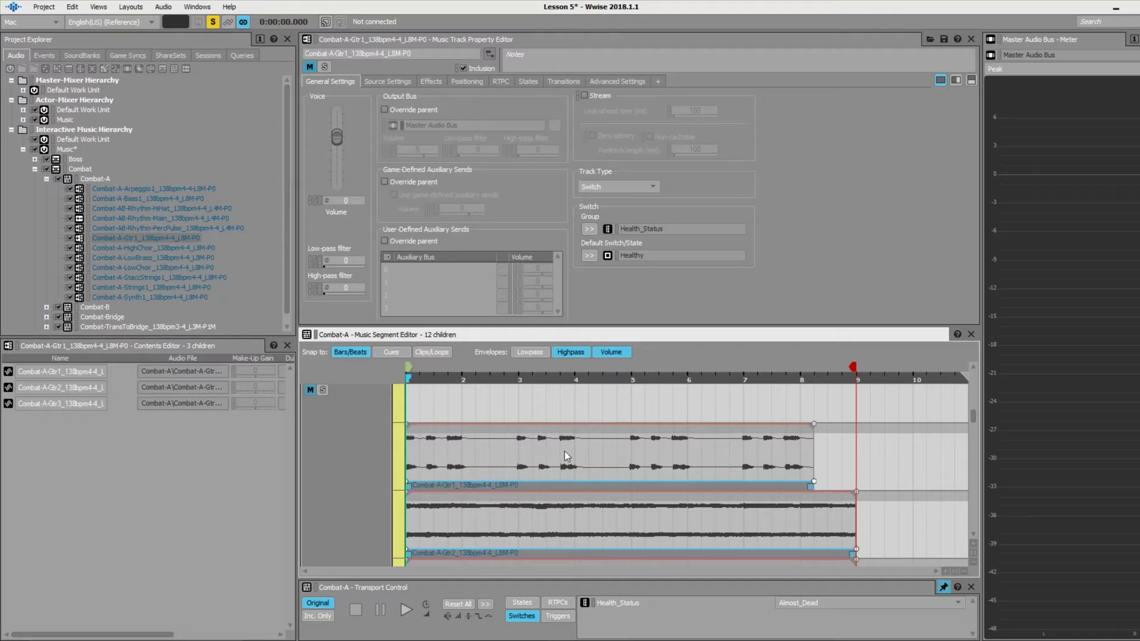
scroll(563, 454, "down", 3)
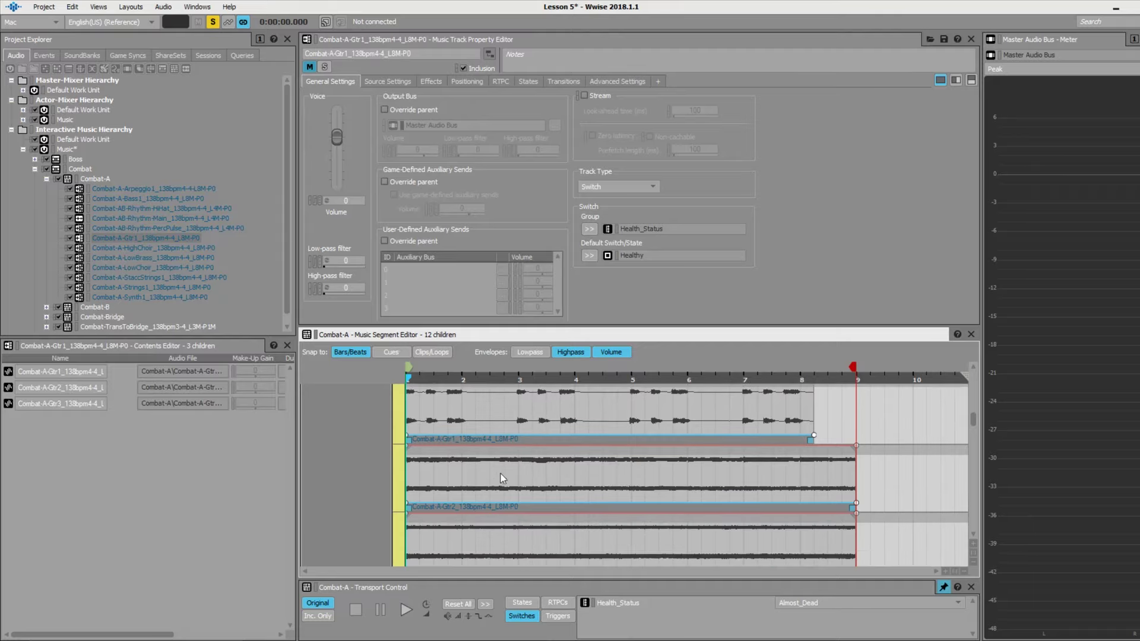
scroll(502, 468, "down", 2)
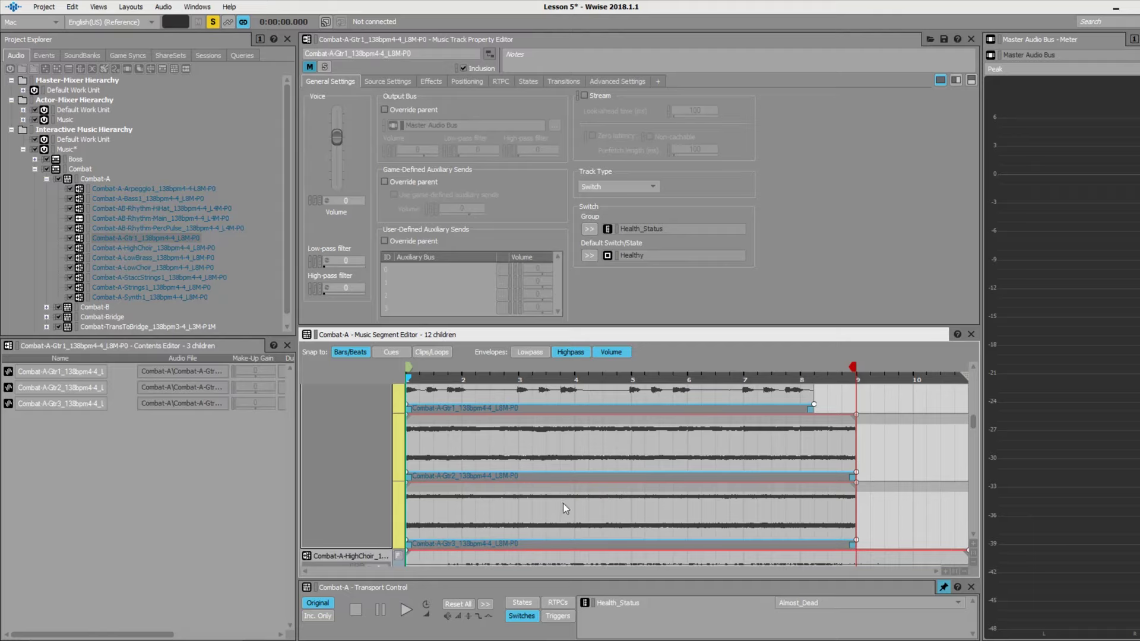
scroll(563, 503, "up", 4)
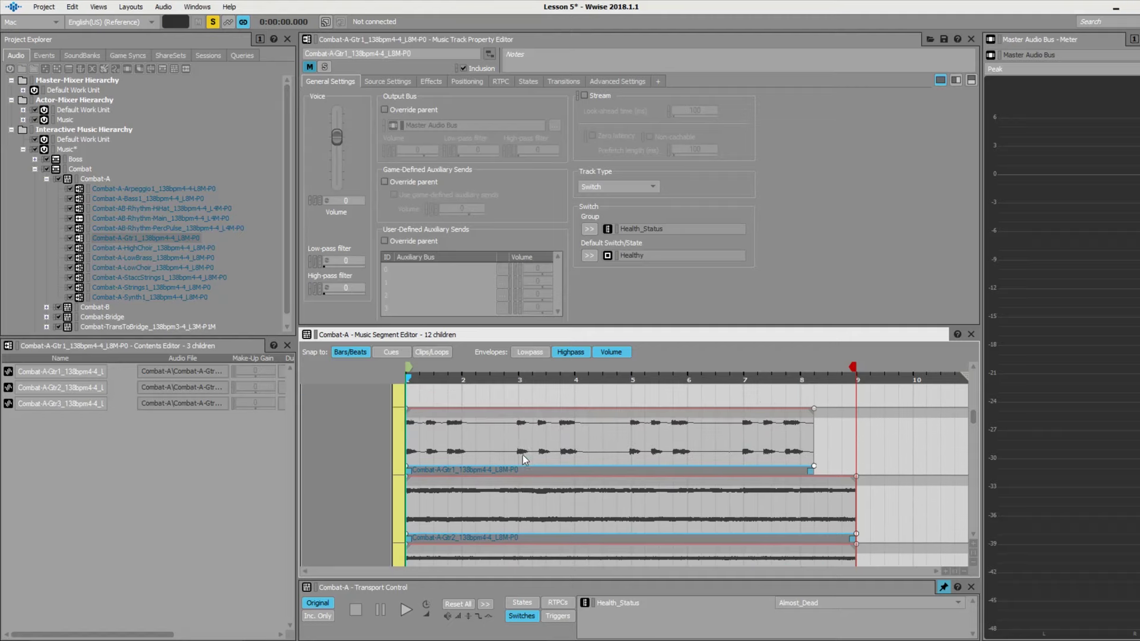
scroll(522, 455, "up", 4)
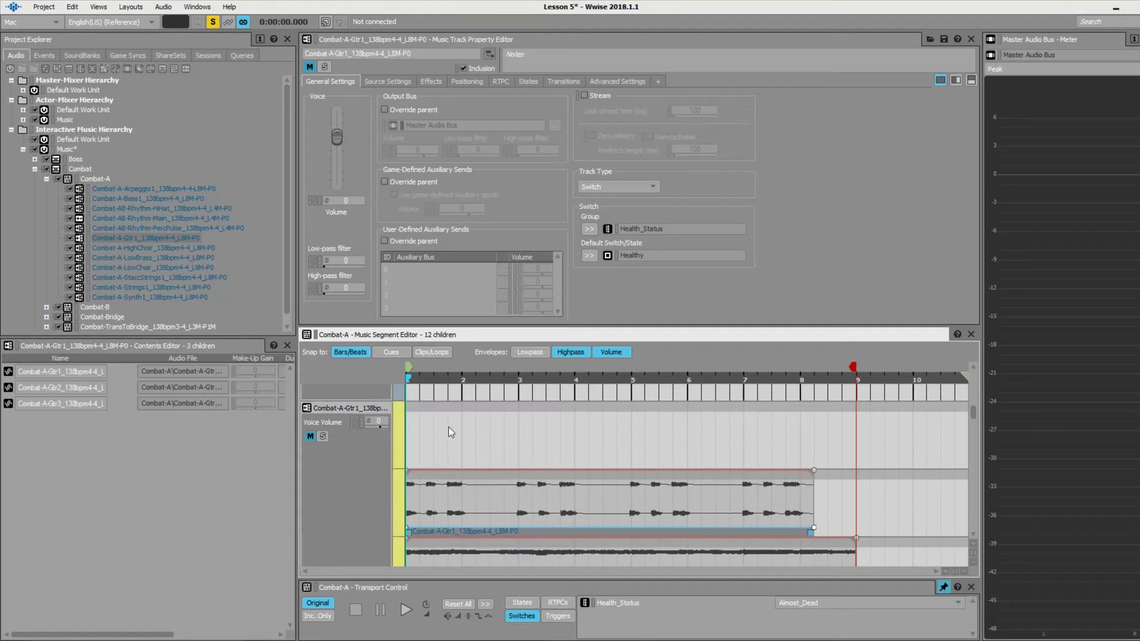
- Associate the empty sub-track of Combat-A-Gtr1 with the Healthy switch and the Gtr1 sub-track with the Injured switch
right_click(400, 427)
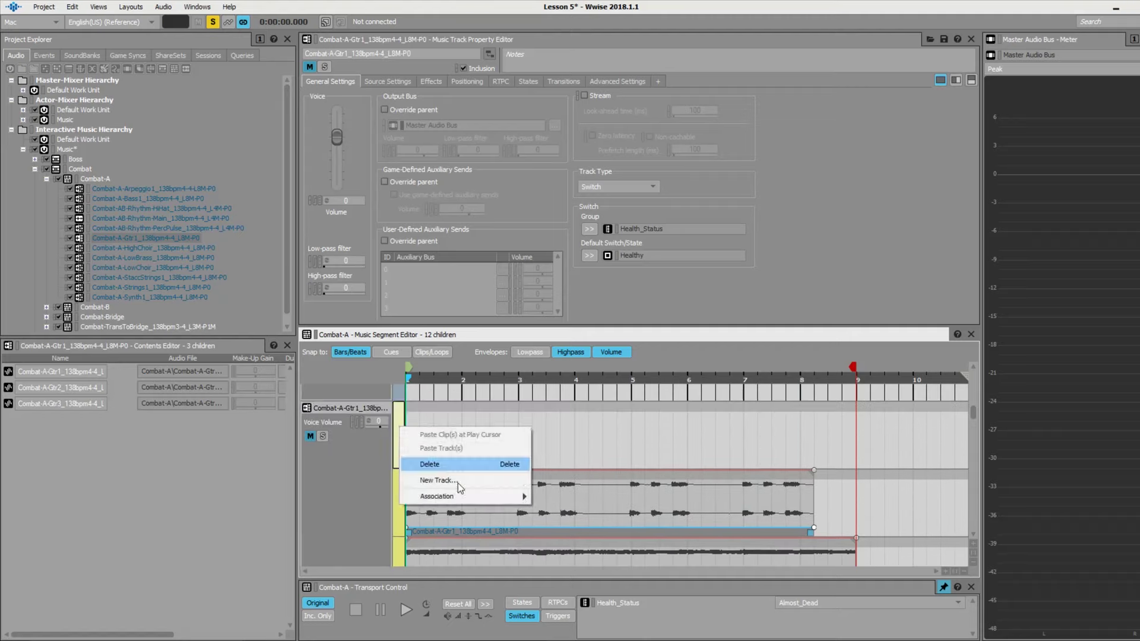
mouse_move(514, 497)
left_click(569, 556)
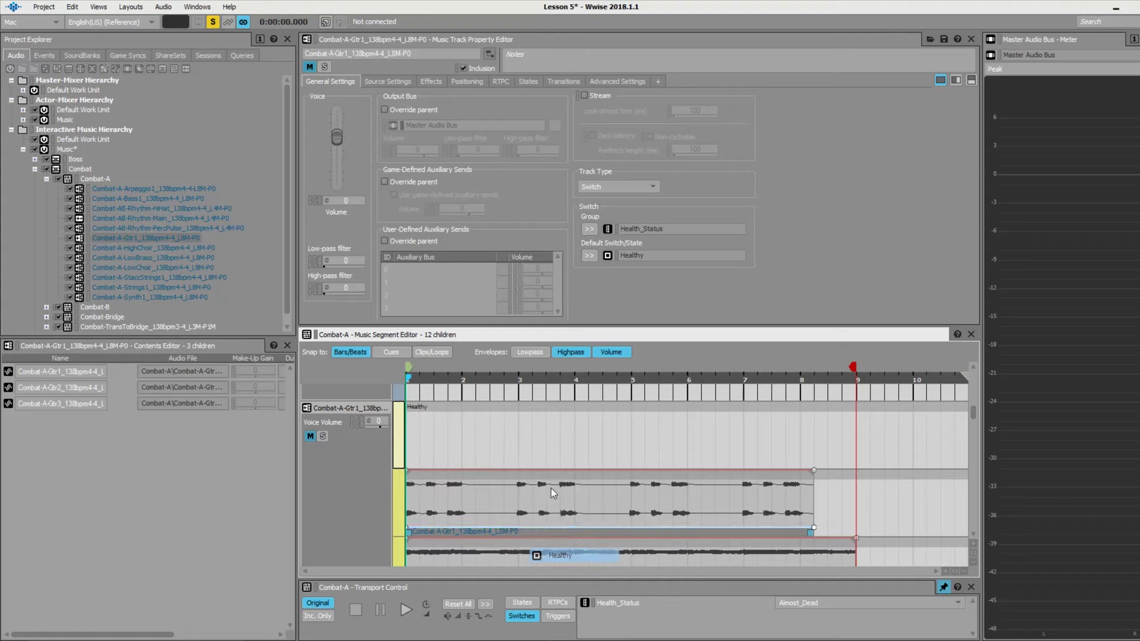
scroll(436, 475, "down", 2)
right_click(398, 464)
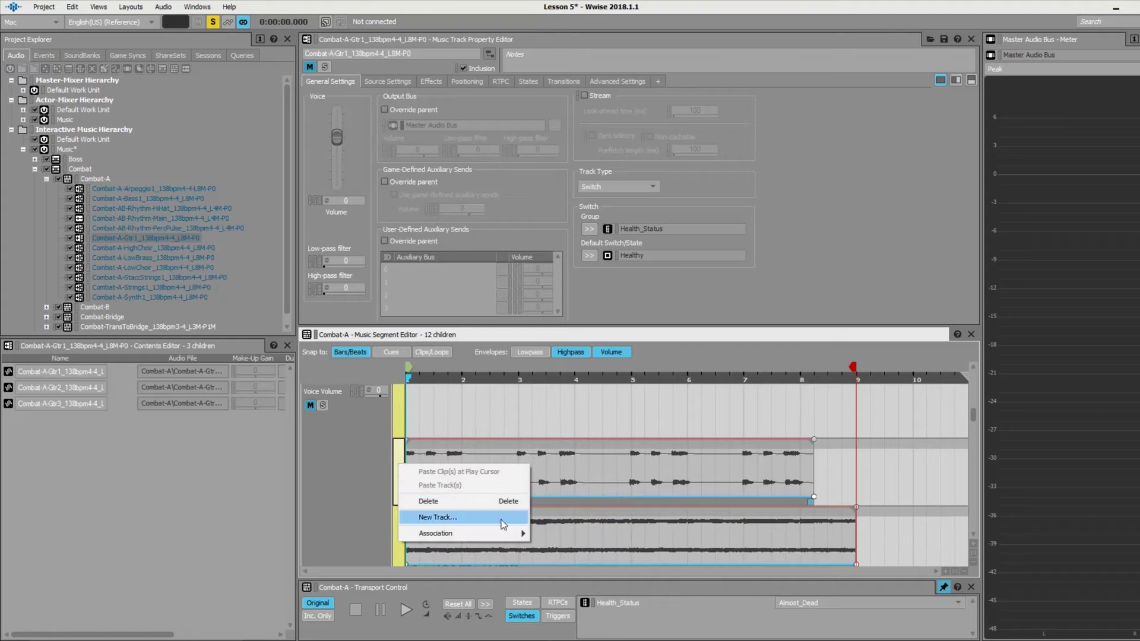
mouse_move(514, 538)
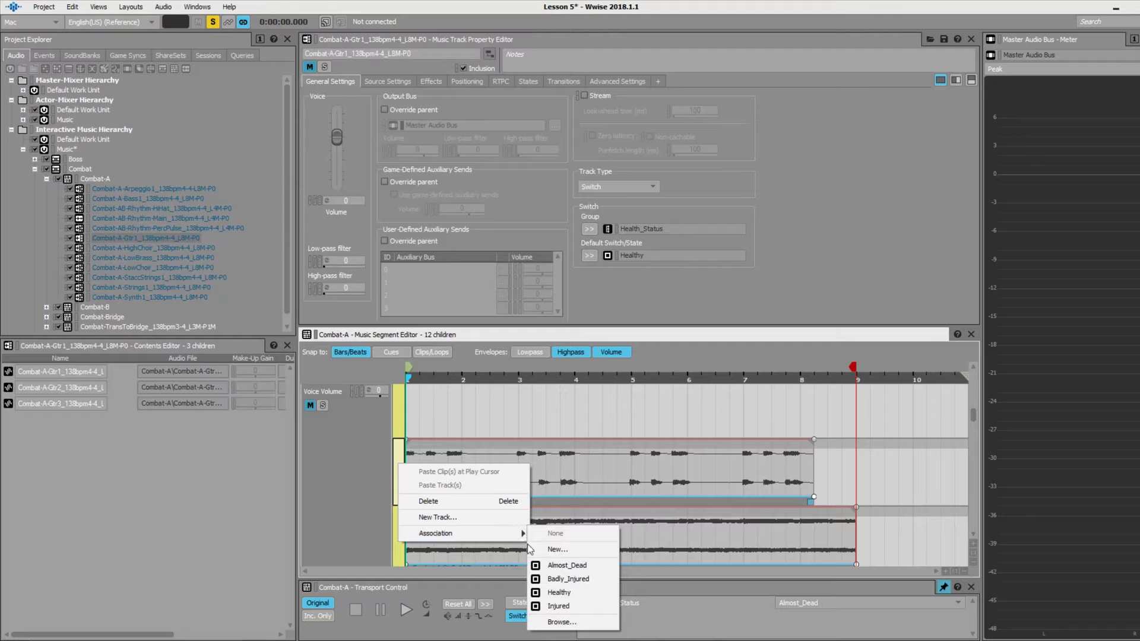
left_click(558, 606)
- Associate the Gtr2 sub-track with the Badly_Injured switch and the Gtr3 sub-track with the Almost_Dead switch
scroll(460, 454, "down", 4)
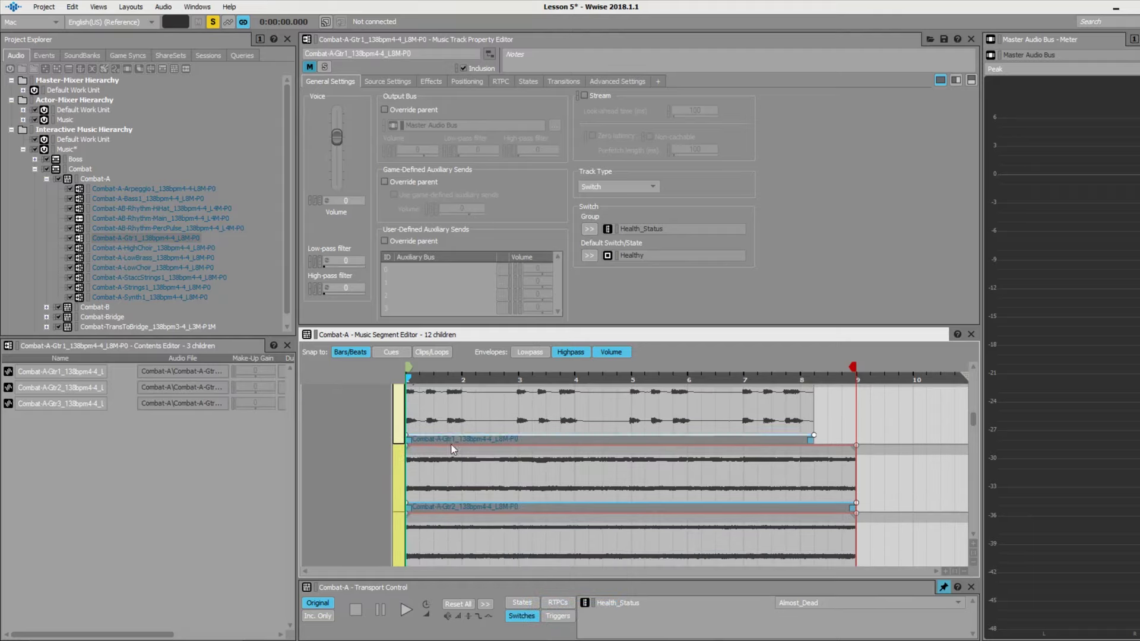
right_click(398, 473)
mouse_move(510, 543)
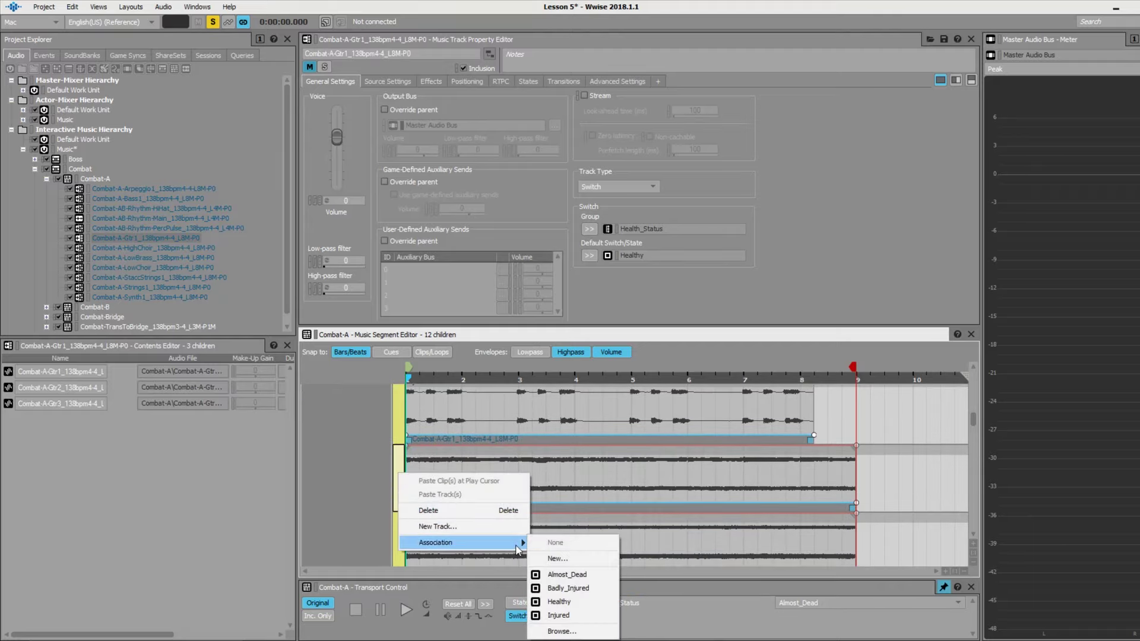
left_click(567, 588)
scroll(438, 445, "down", 2)
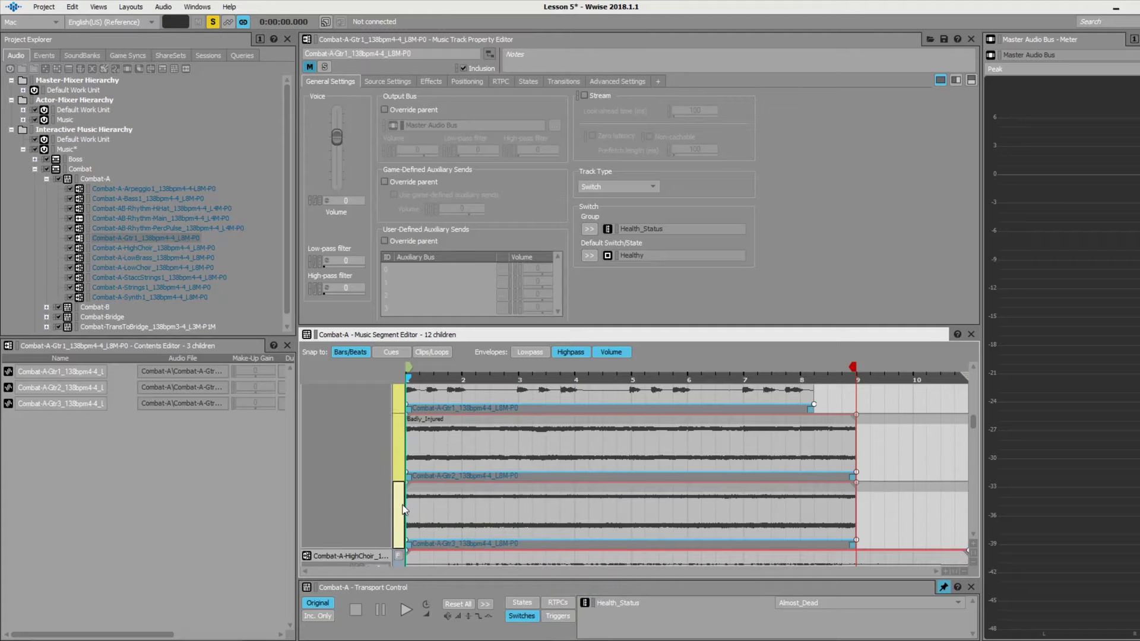
right_click(402, 506)
mouse_move(525, 576)
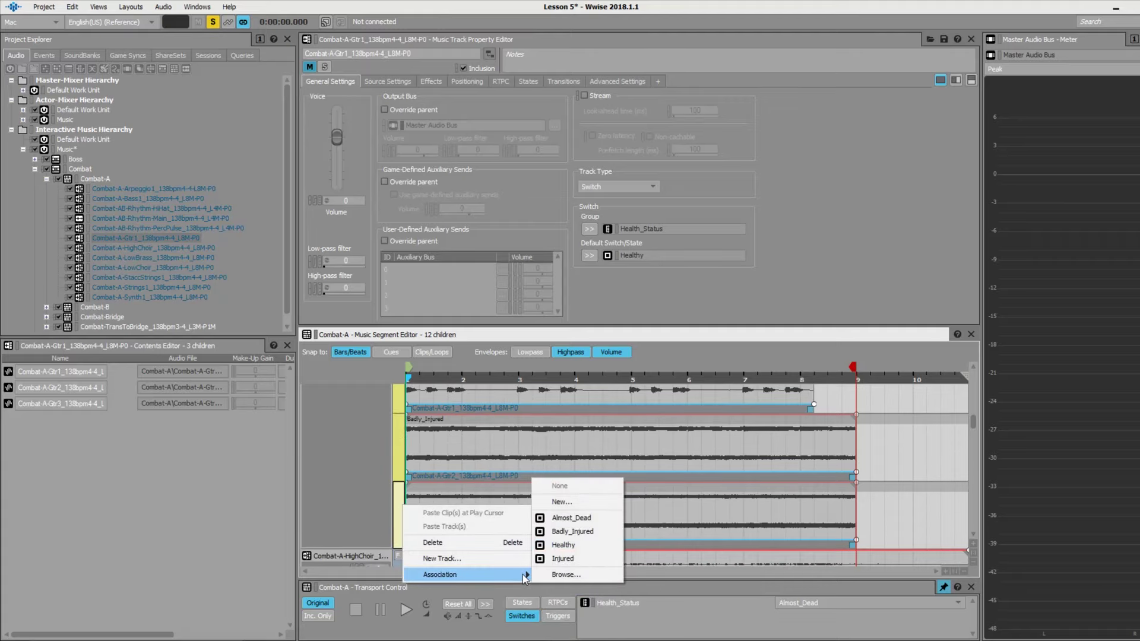
left_click(571, 518)
- Audition the Combat-A segment with the Health_Status switch set to Healthy, and stop playback
scroll(474, 434, "up", 5)
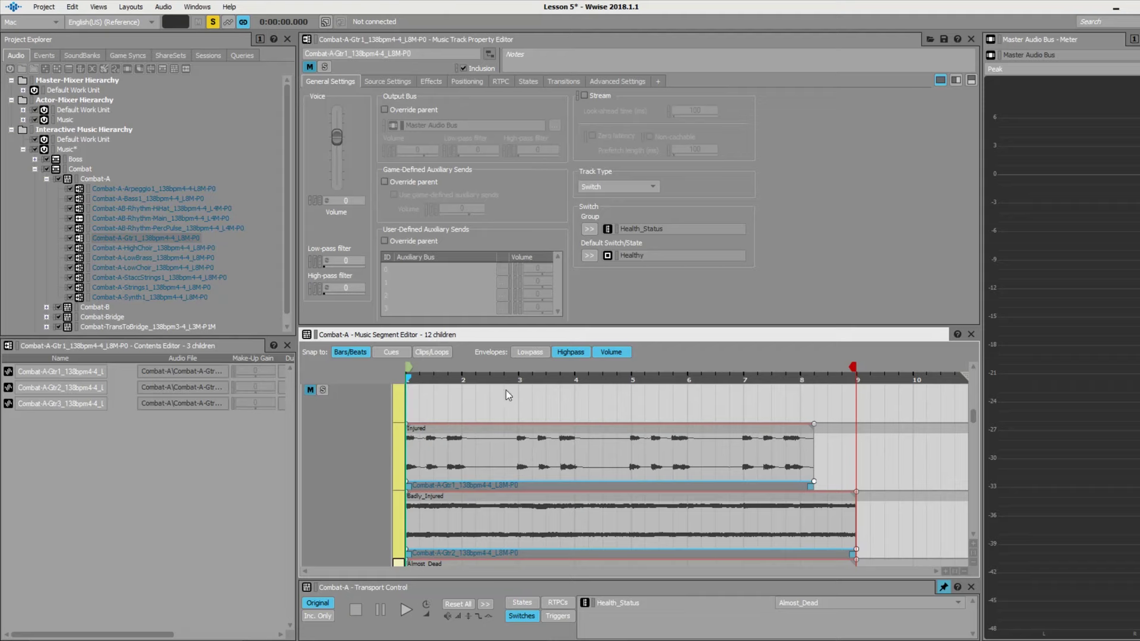
left_click(505, 402)
left_click(917, 602)
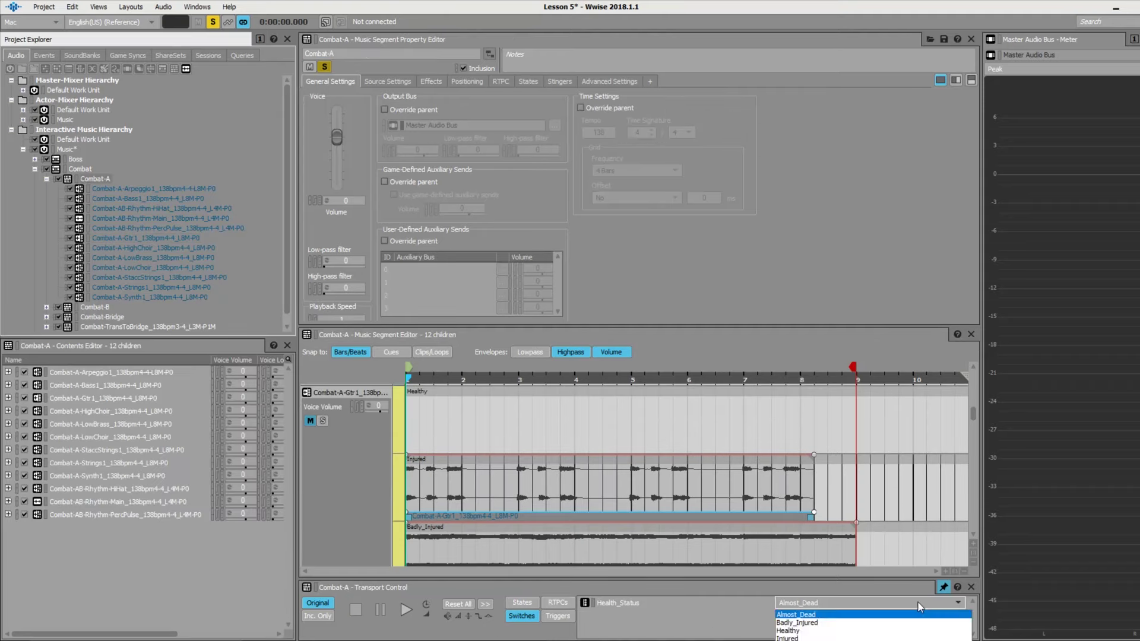
left_click(816, 631)
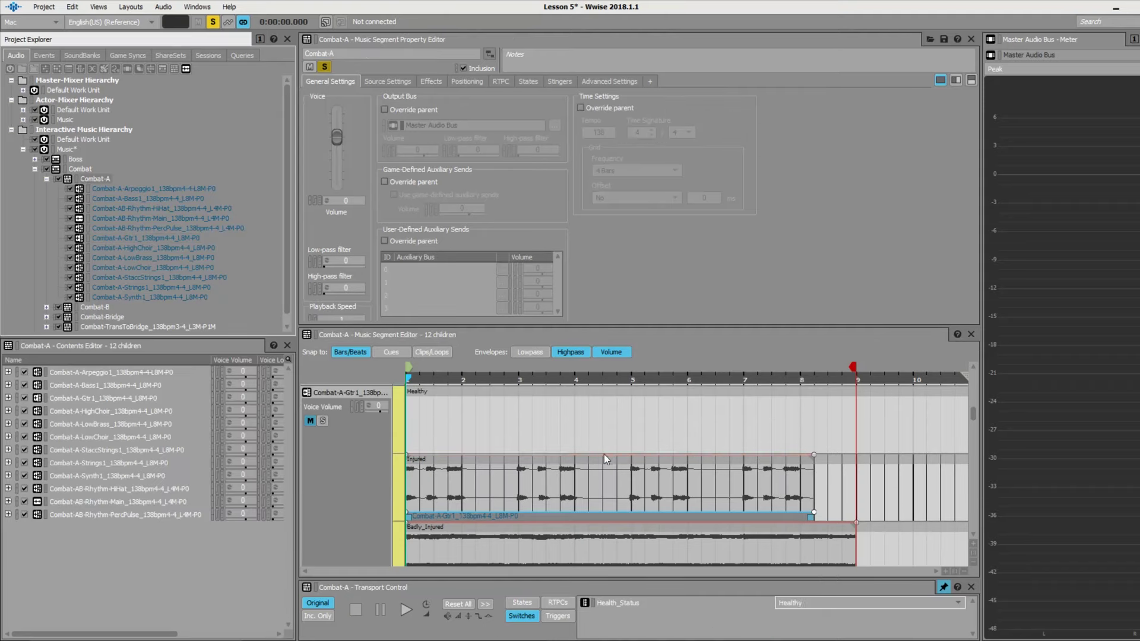
key("space")
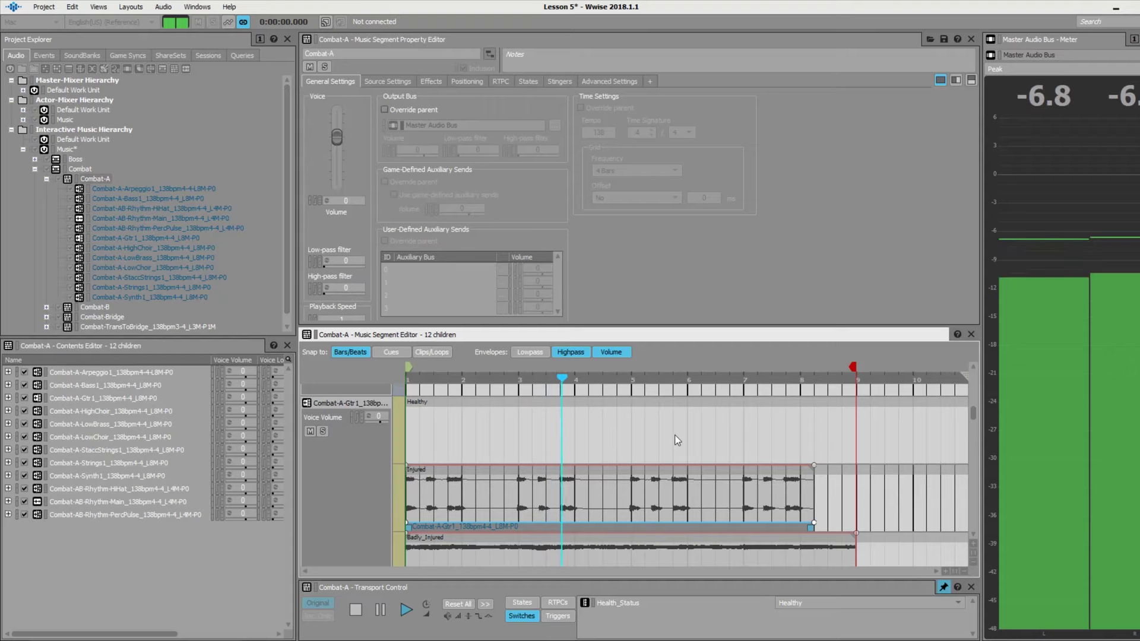
key("space")
- Set Health_Status to Injured, play the Combat-A segment to hear the Gtr1 sub-track, and stop playback
scroll(728, 452, "down", 1)
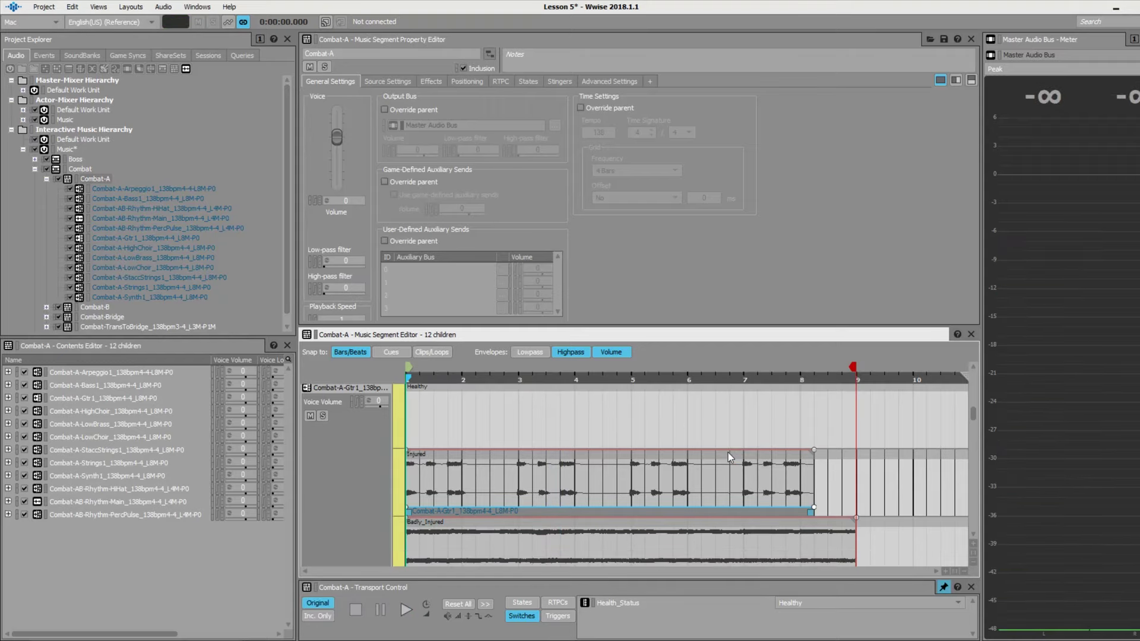
left_click(953, 603)
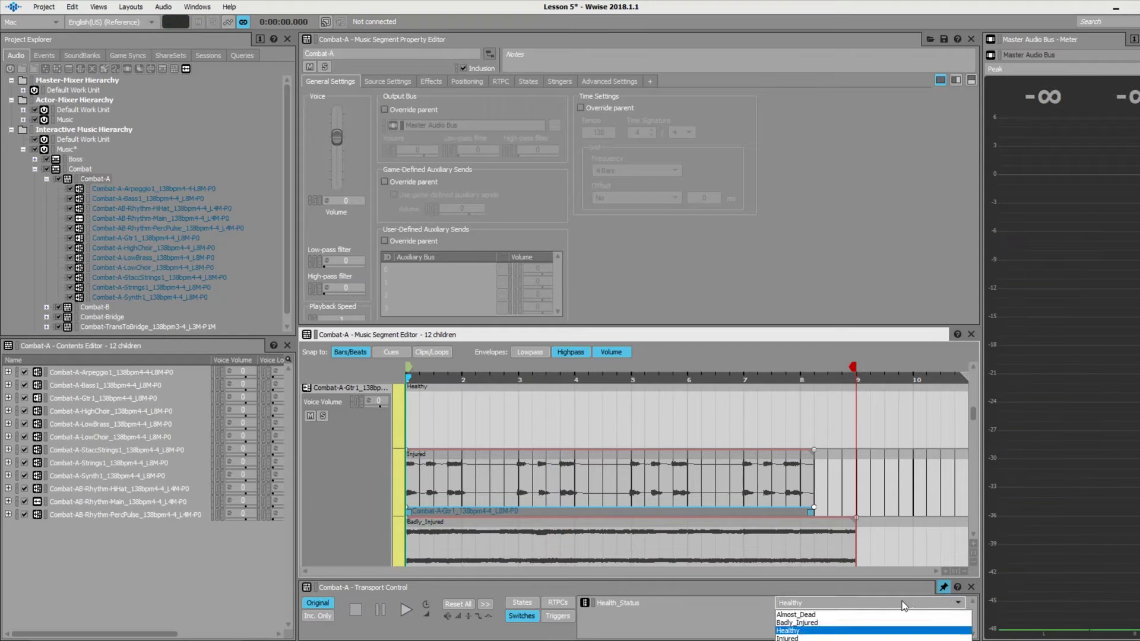
left_click(796, 637)
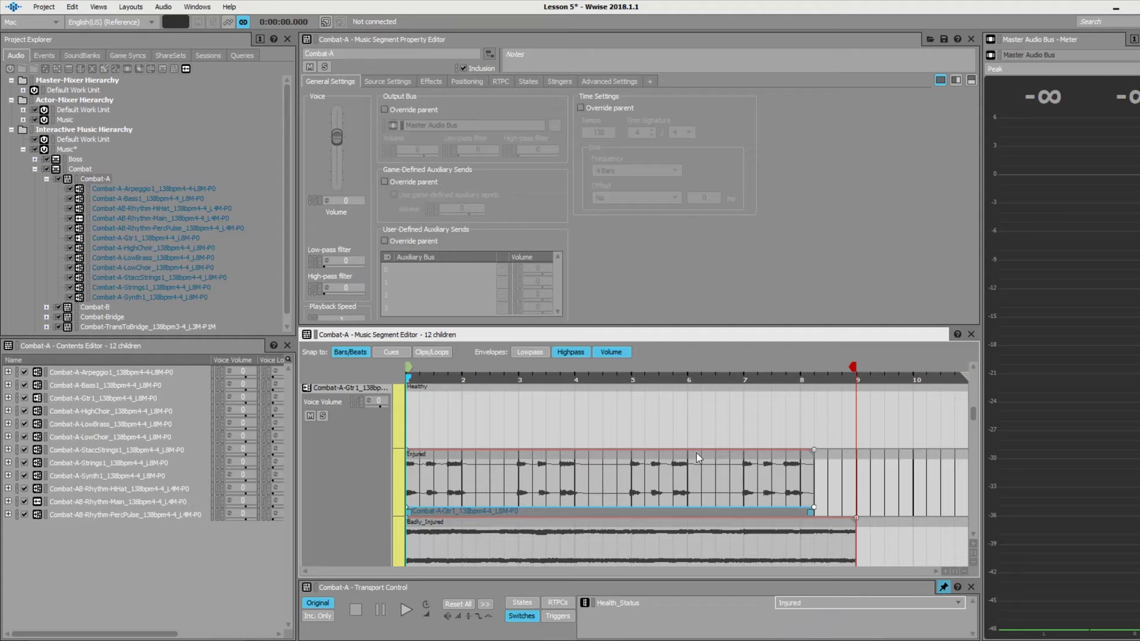
key("space")
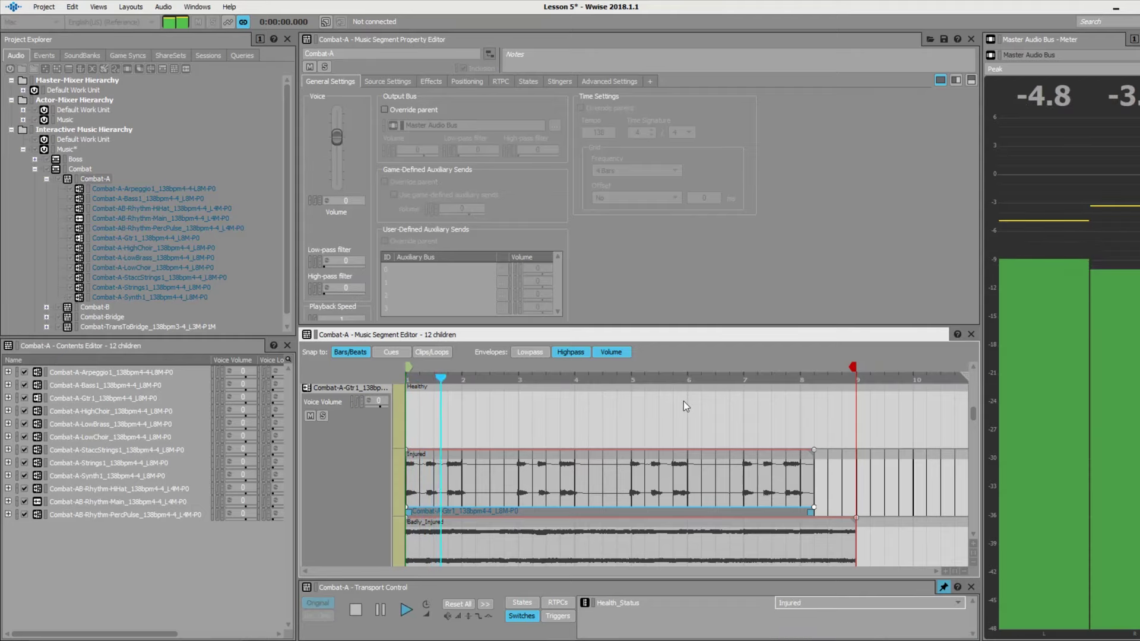
scroll(703, 399, "down", 1)
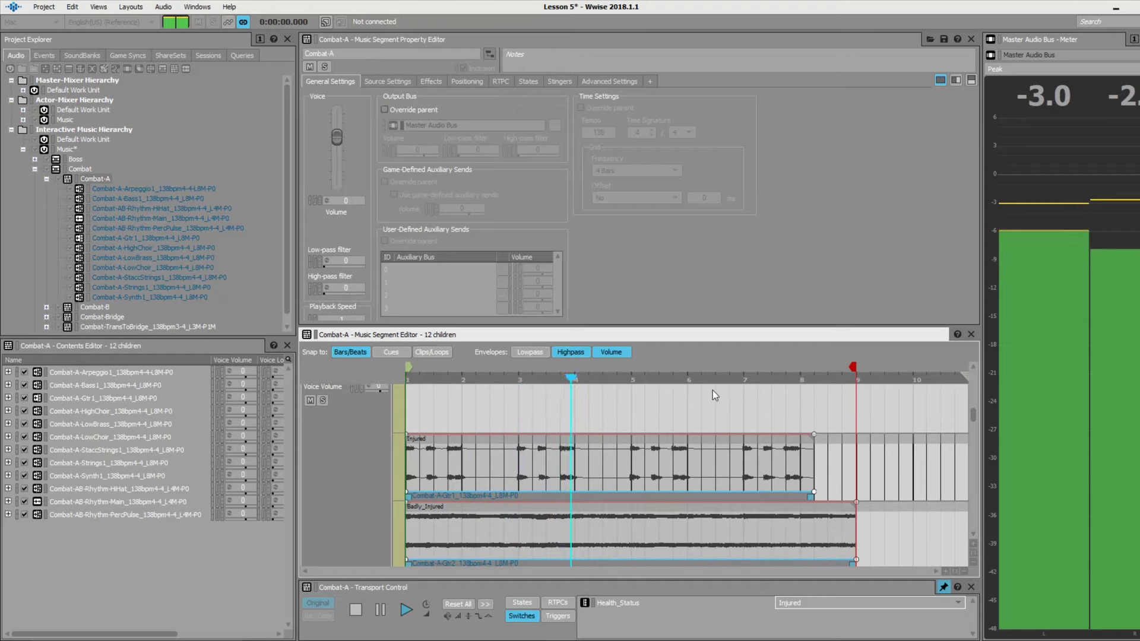
key("space")
- Set Health_Status to Badly_Injured, play the Combat-A segment to hear the Gtr2 sub-track, and stop playback
left_click(956, 603)
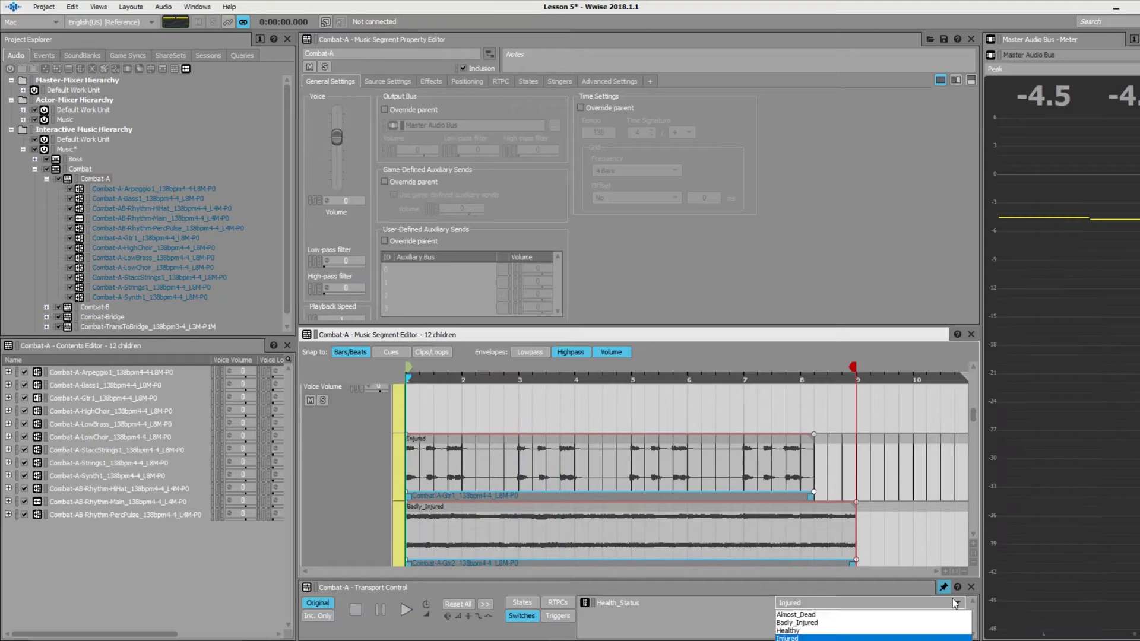
left_click(921, 623)
scroll(532, 514, "down", 2)
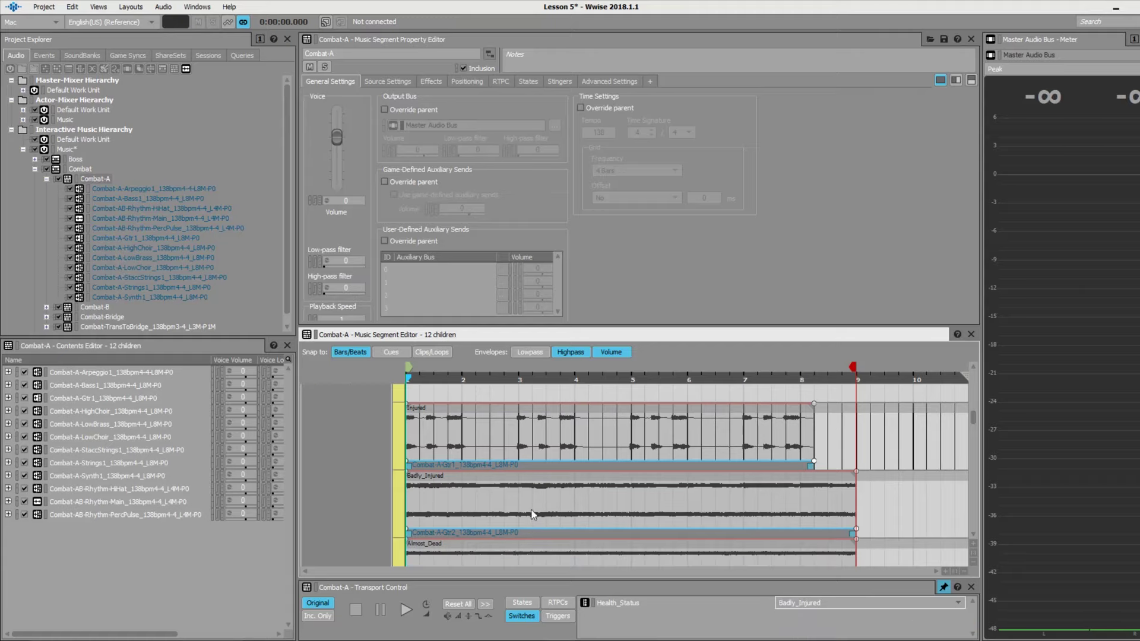
key("space")
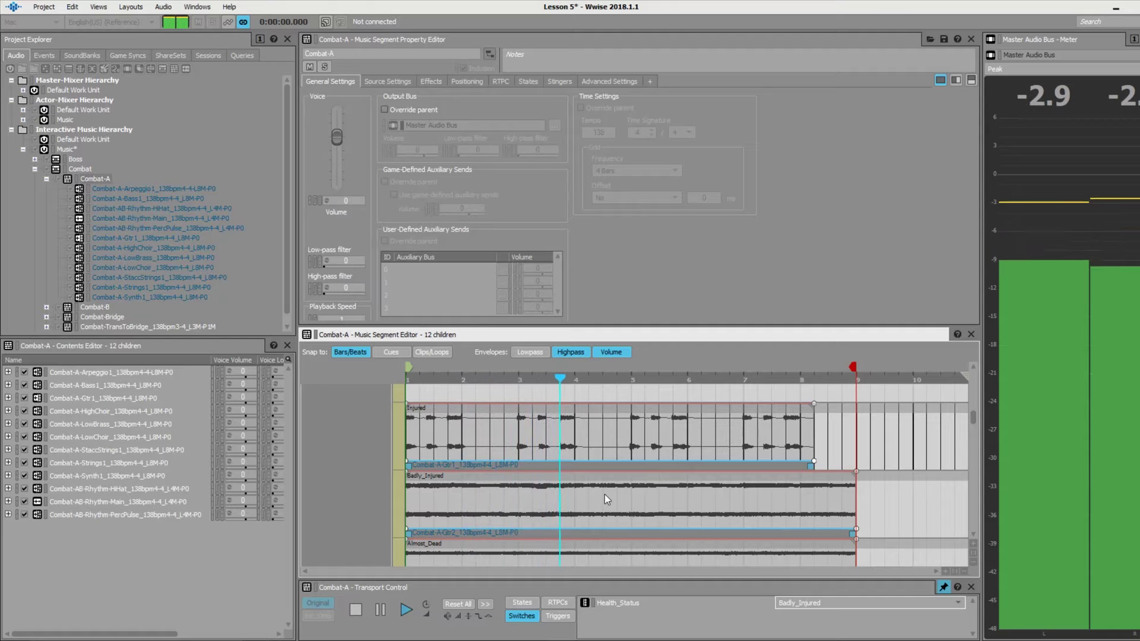
scroll(648, 494, "down", 1)
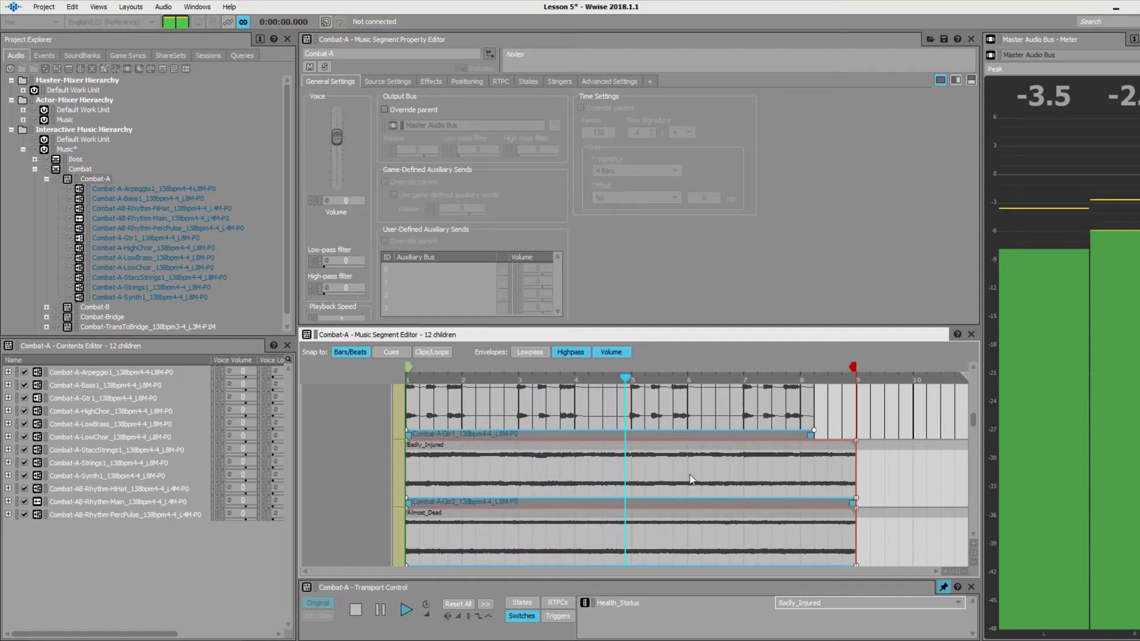
key("space")
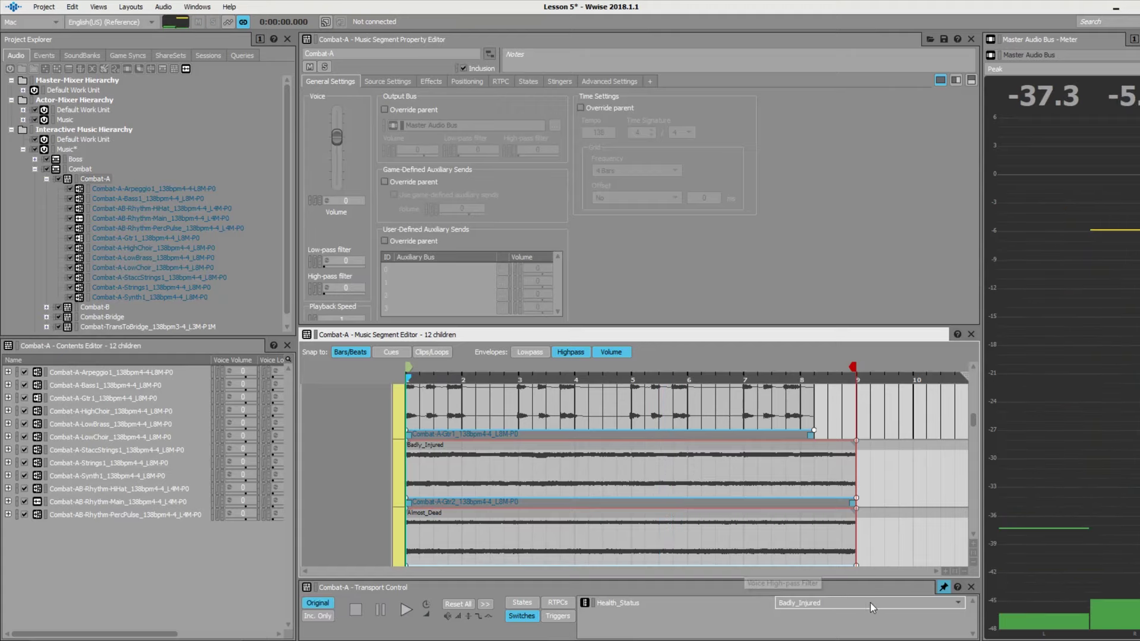
- Set Health_Status to Almost_Dead, play the Combat-A segment to hear the Gtr3 sub-track, and stop playback
left_click(953, 603)
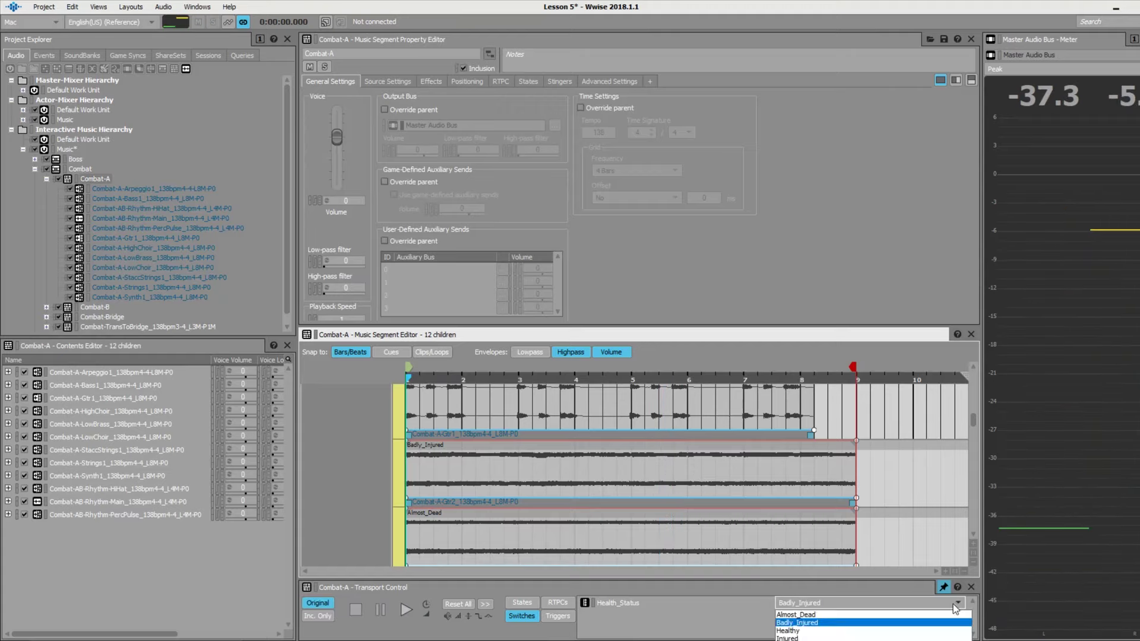
left_click(888, 615)
key("space")
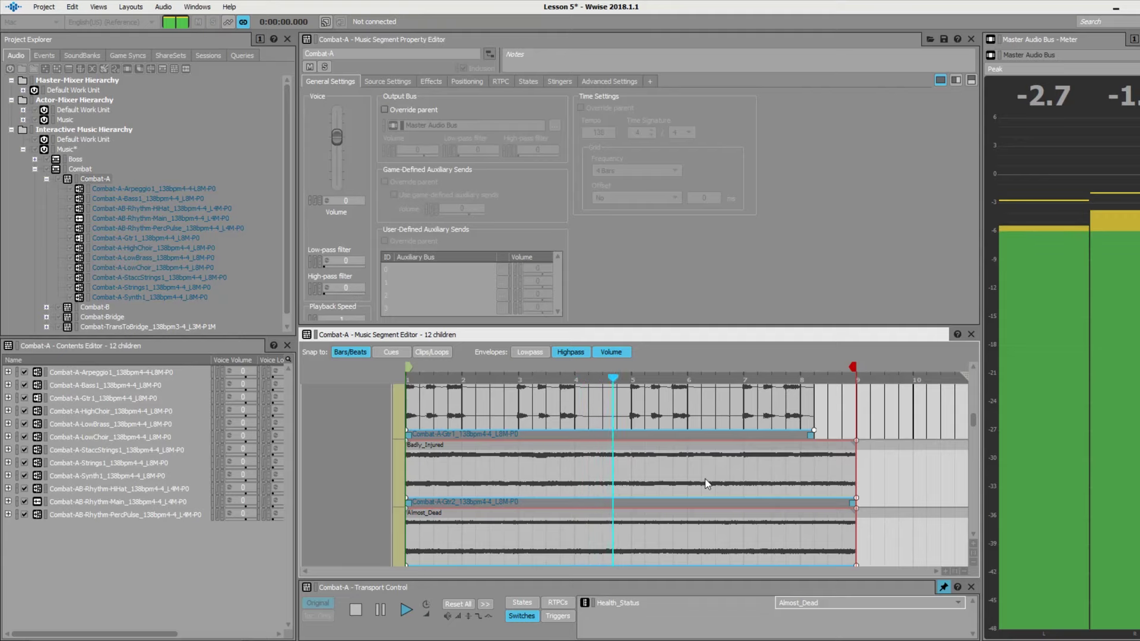
key("space")
- Play the Combat container with Health_Status set to Healthy, and change the switch to Badly_Injured during playback
scroll(704, 478, "up", 3)
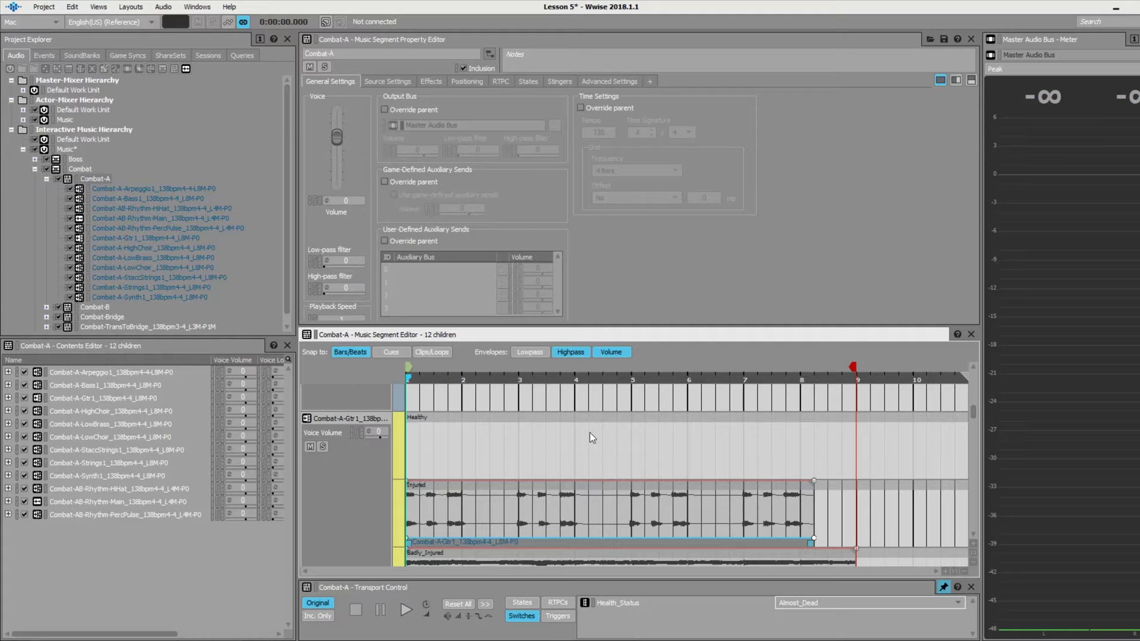
scroll(590, 433, "down", 1)
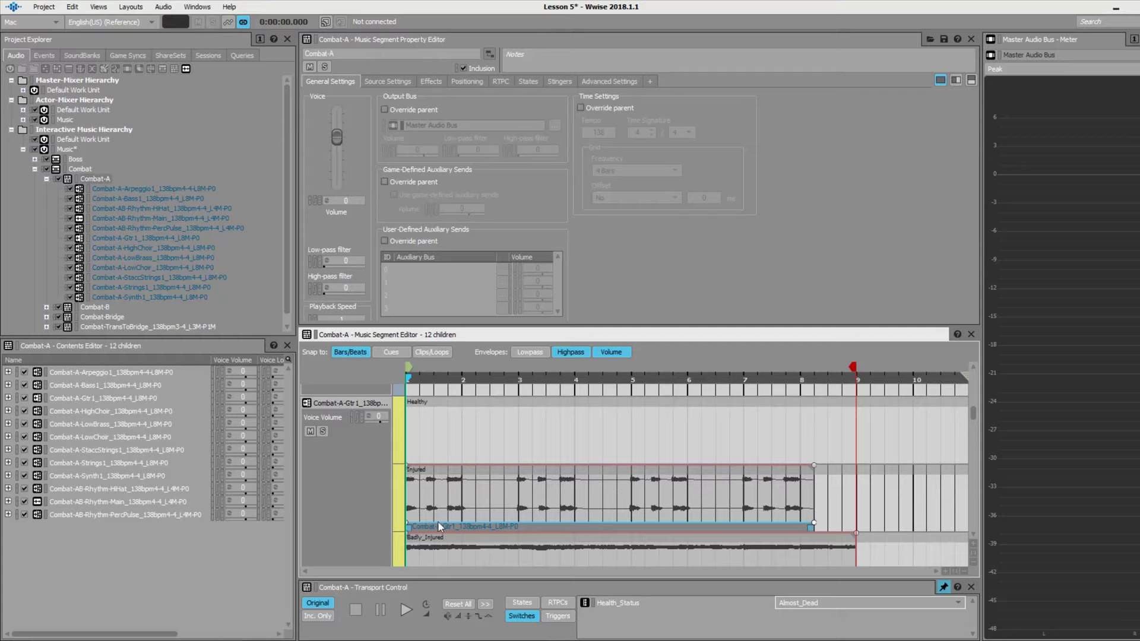
left_click(945, 604)
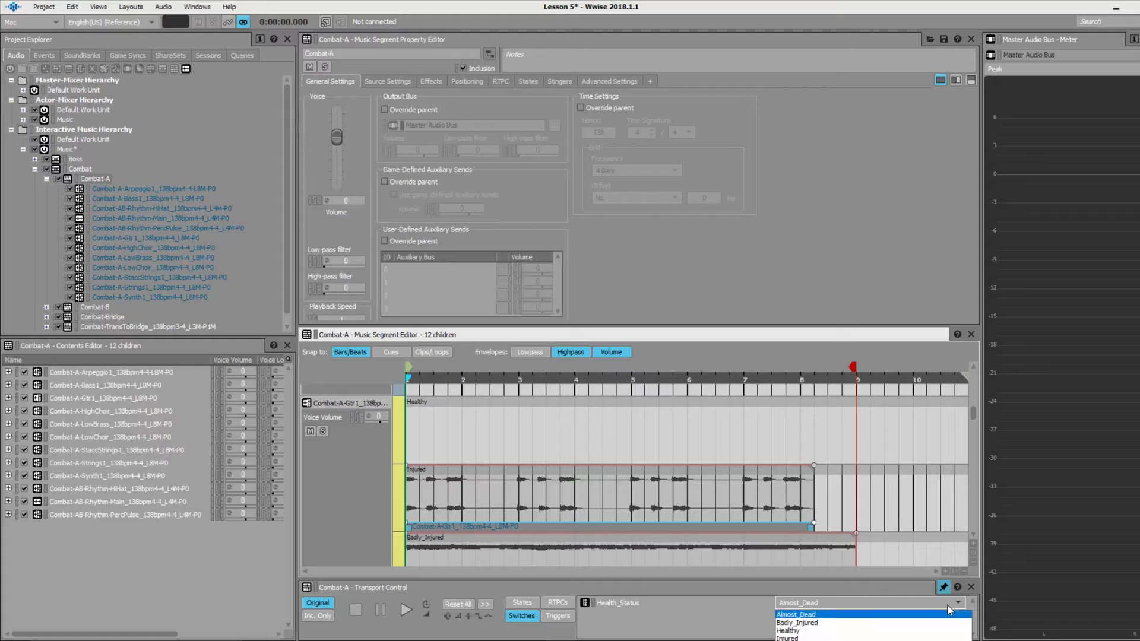
left_click(886, 631)
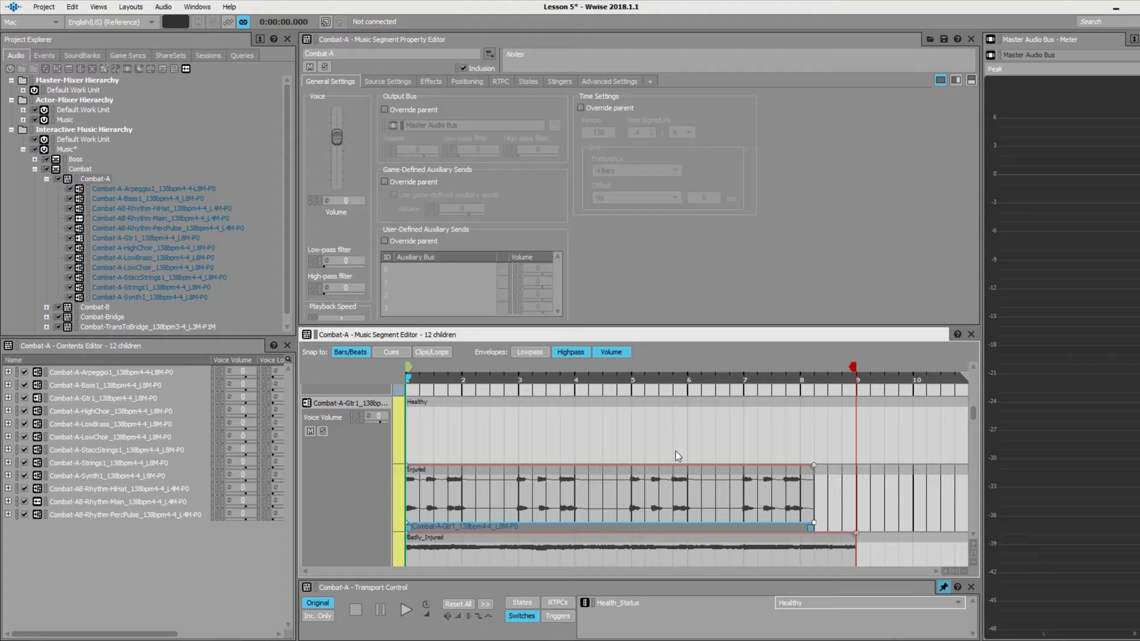
key("space")
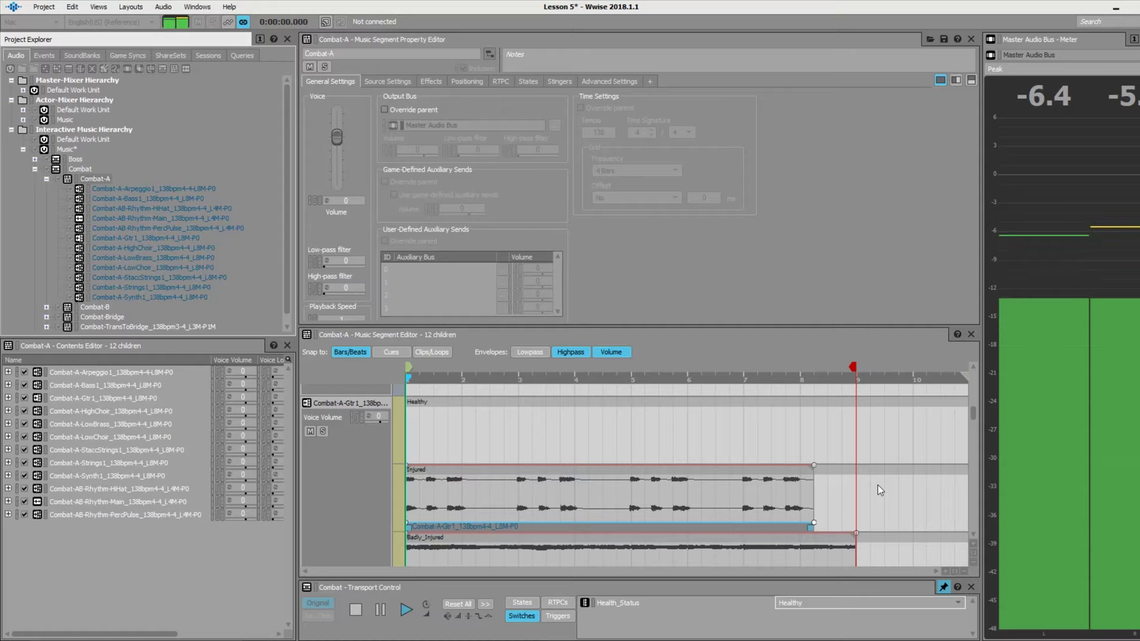
left_click(957, 602)
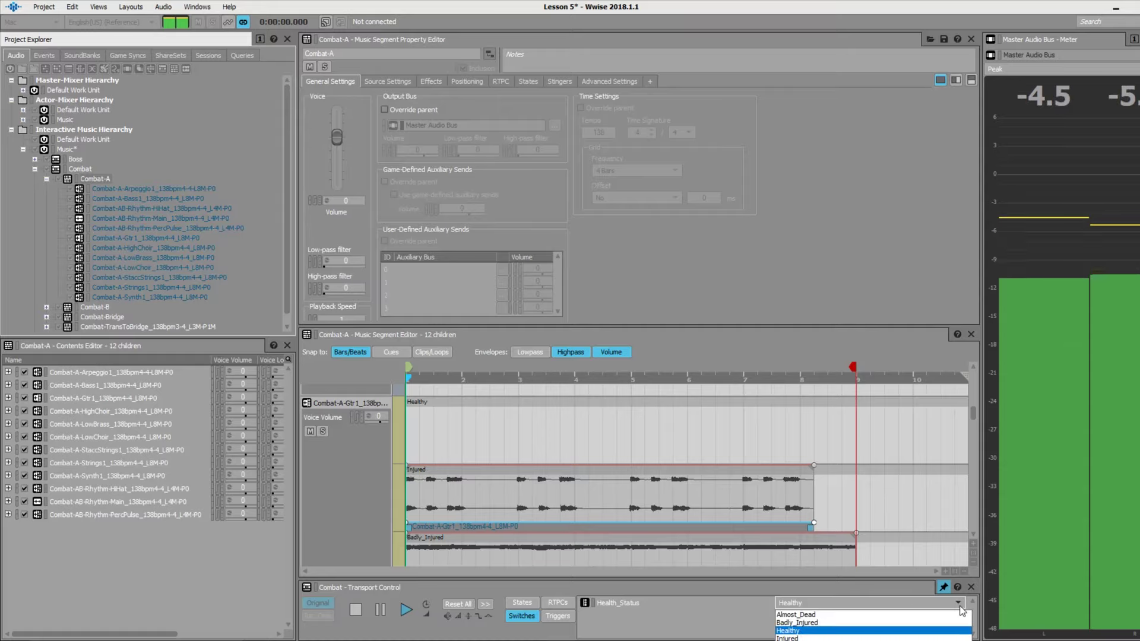
left_click(901, 623)
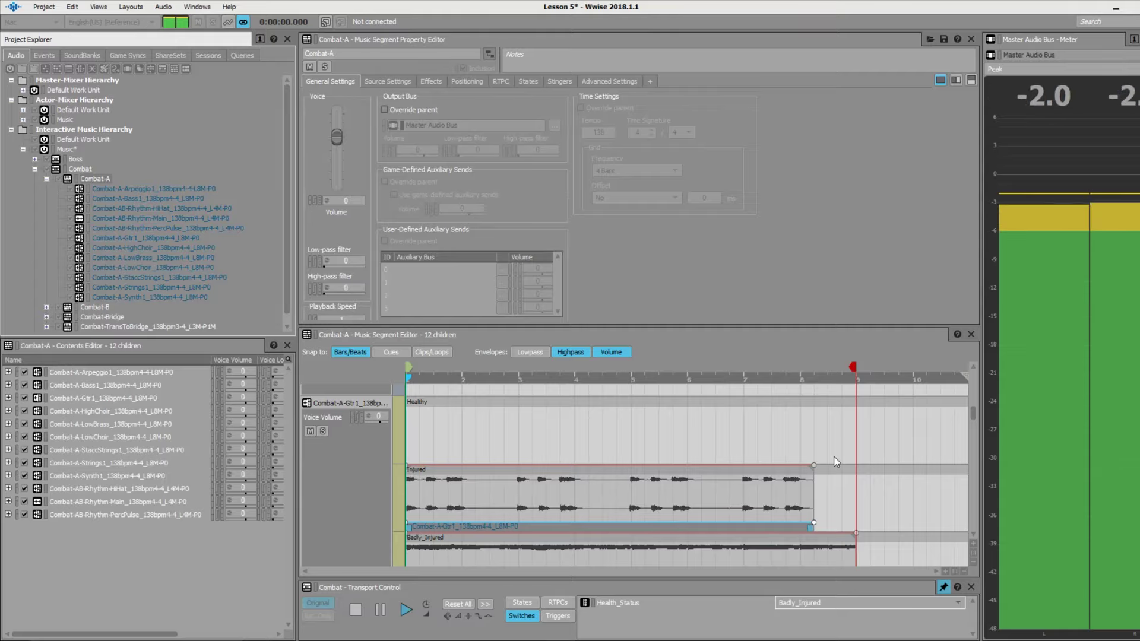
- Change Health_Status to Almost_Dead while Combat plays, and compare the Injured, Badly_Injured and Almost_Dead sub-tracks
scroll(838, 437, "down", 1)
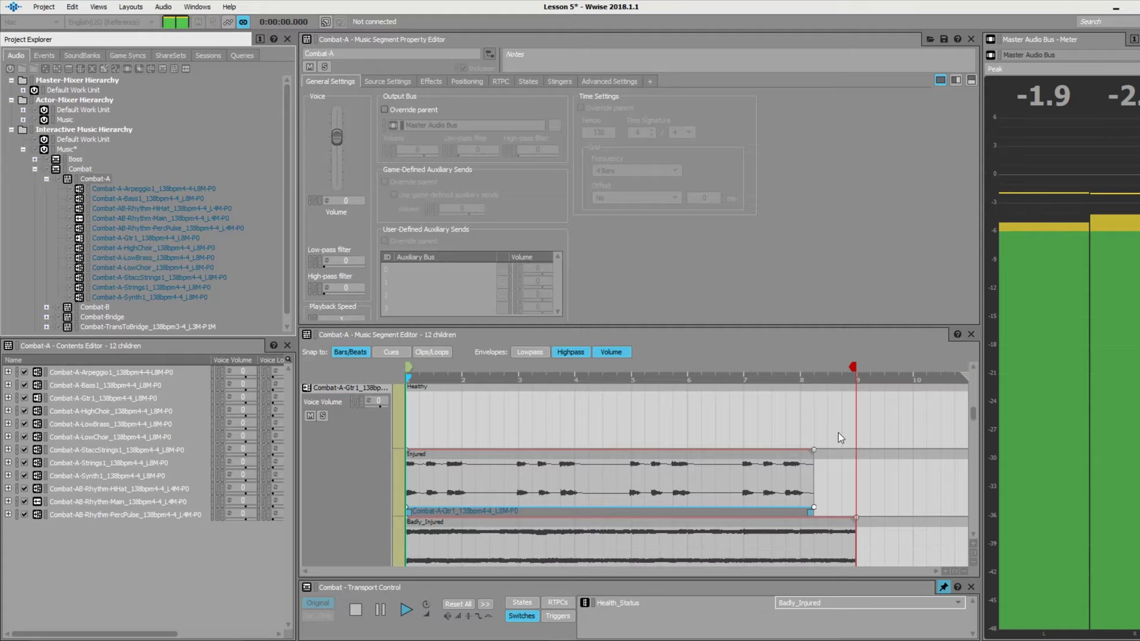
left_click(879, 601)
left_click(867, 615)
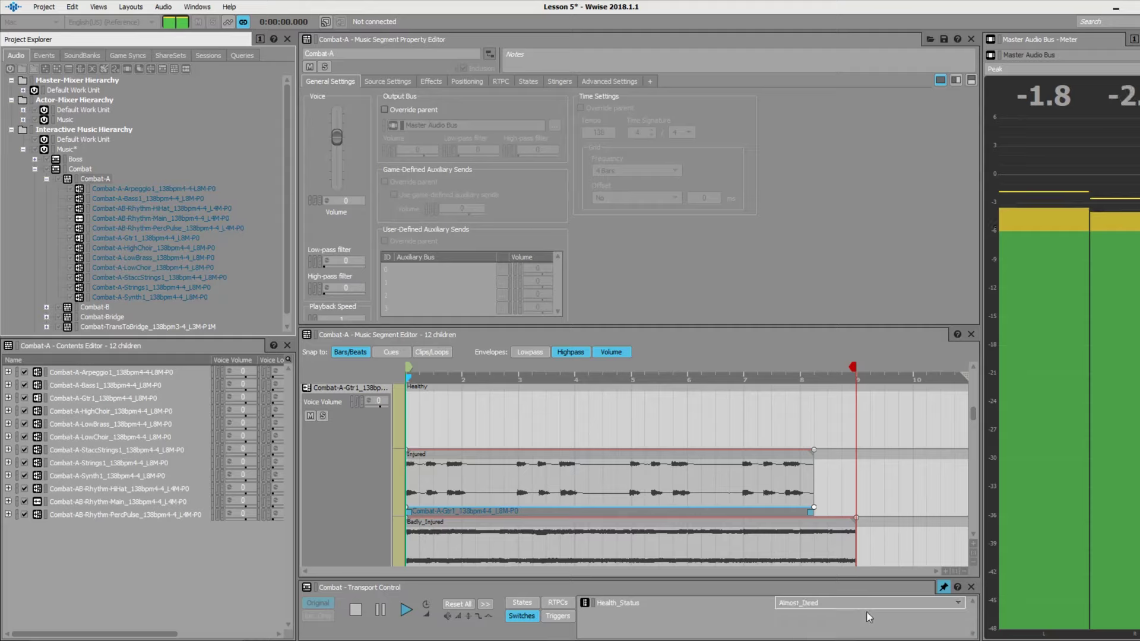
scroll(884, 448, "down", 3)
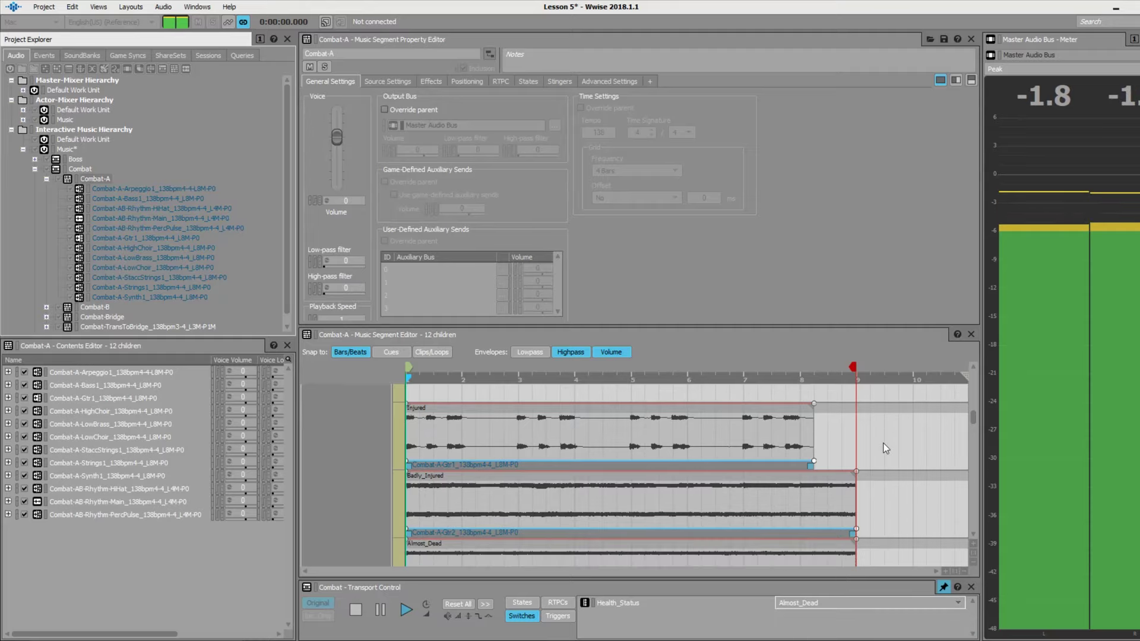
scroll(884, 448, "up", 4)
scroll(884, 448, "down", 6)
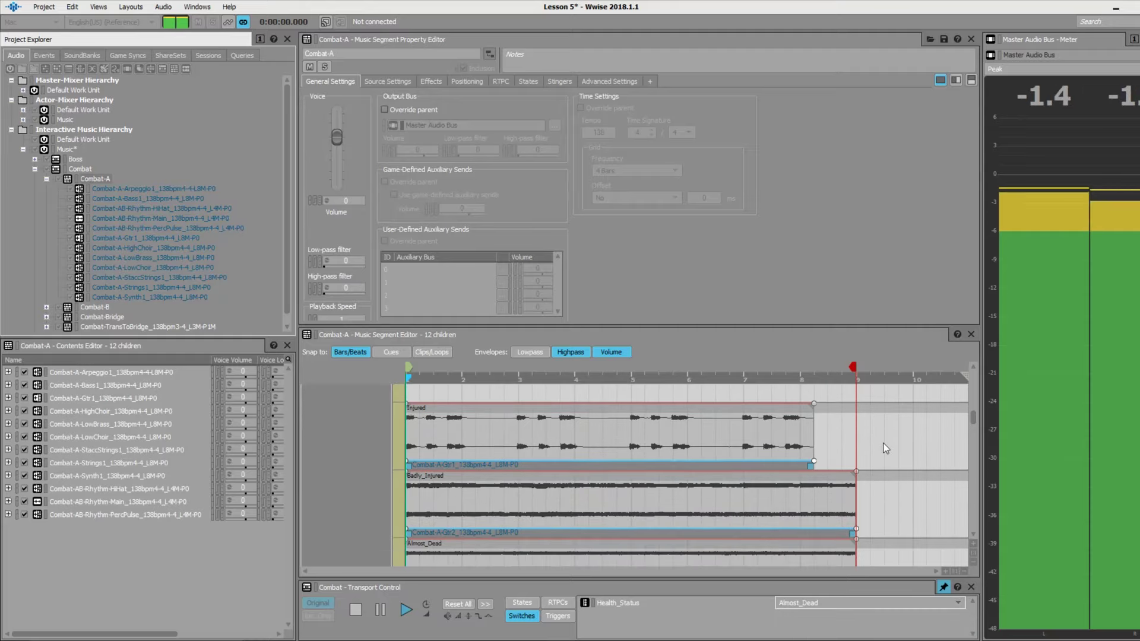
- Set the Combat-A-Gtr1 track's Any-to-Any transition to exit the source at Next Beat
scroll(884, 466, "up", 7)
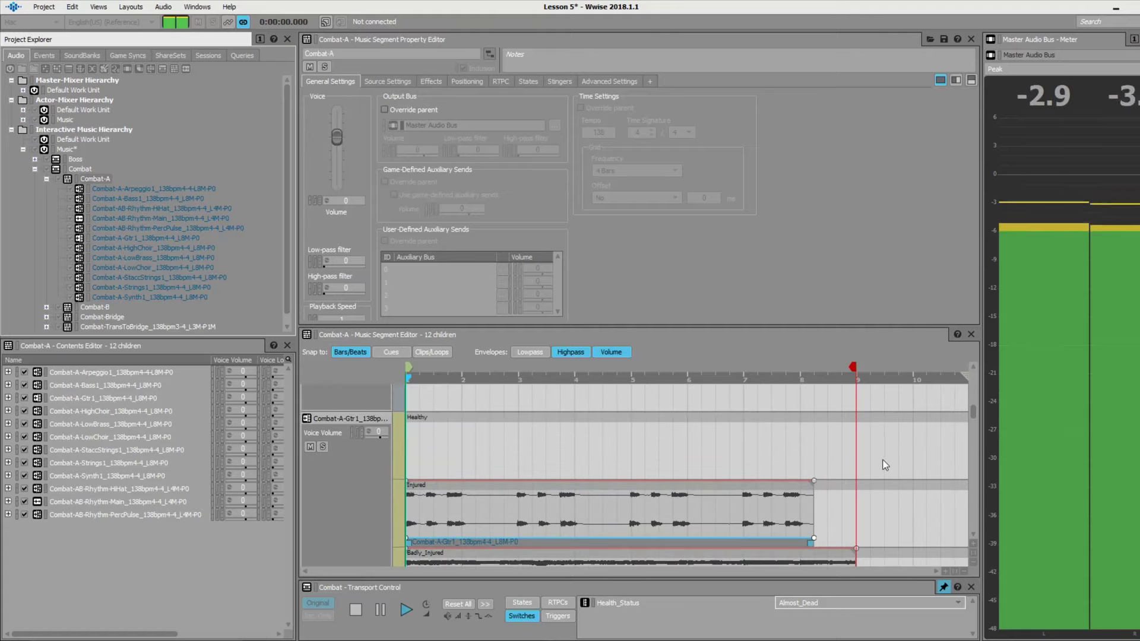
scroll(885, 466, "down", 4)
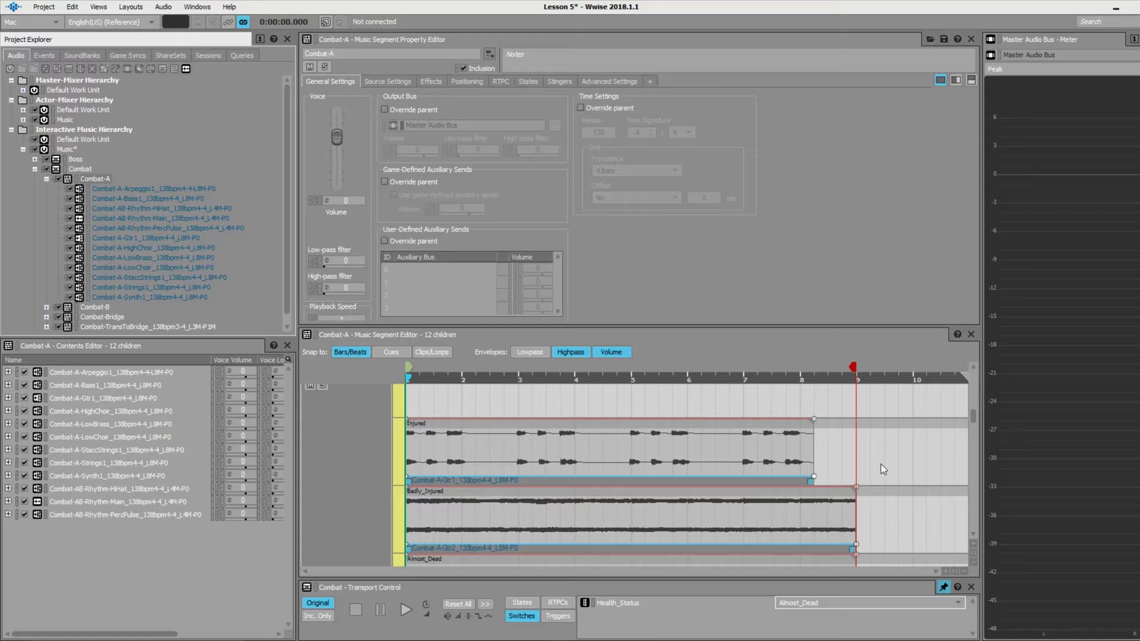
left_click(587, 443)
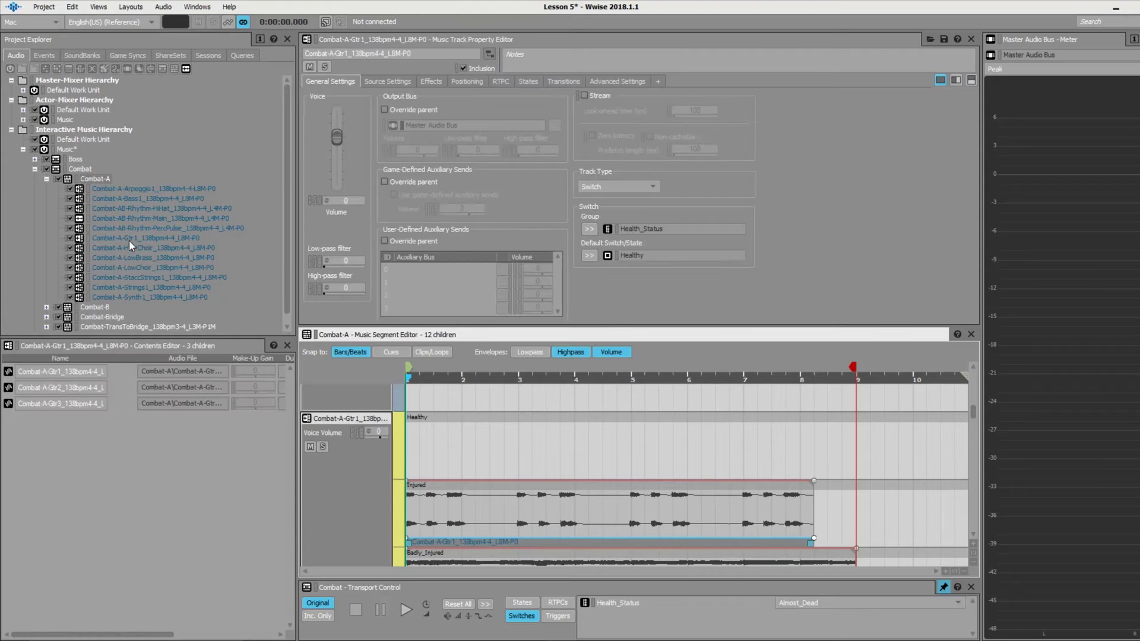
left_click(129, 239)
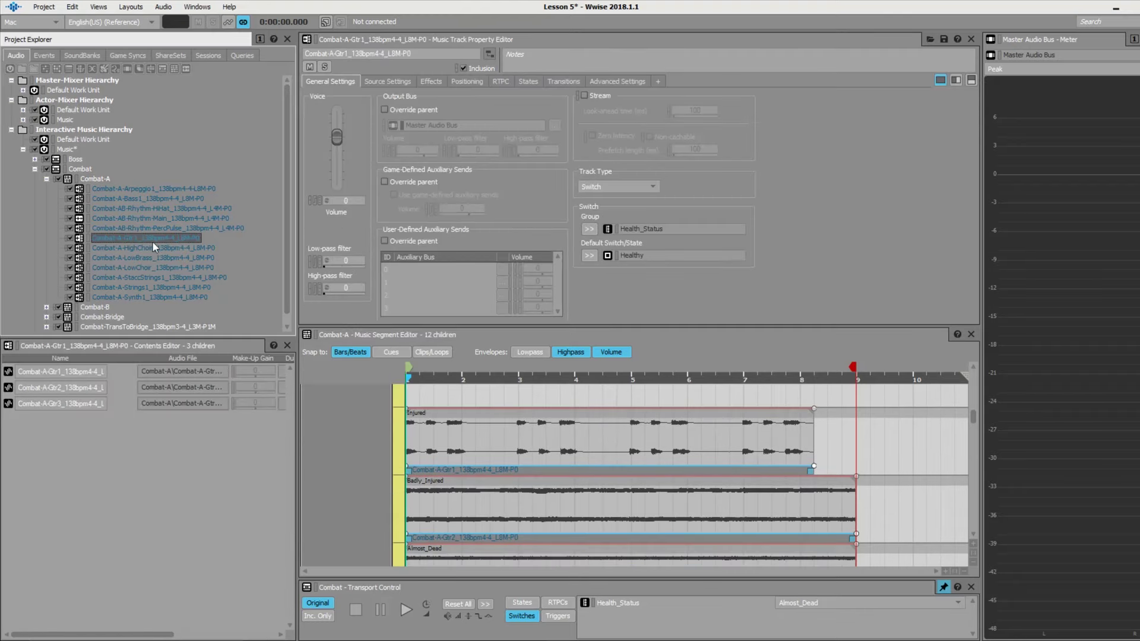
left_click(561, 81)
left_click(459, 112)
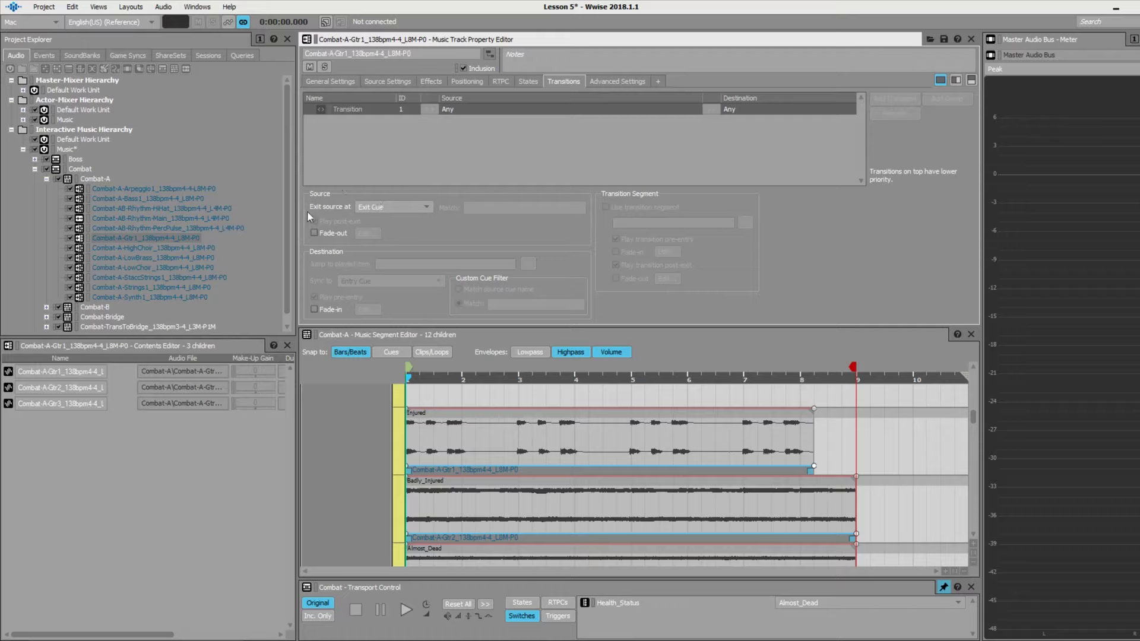
scroll(545, 444, "up", 3)
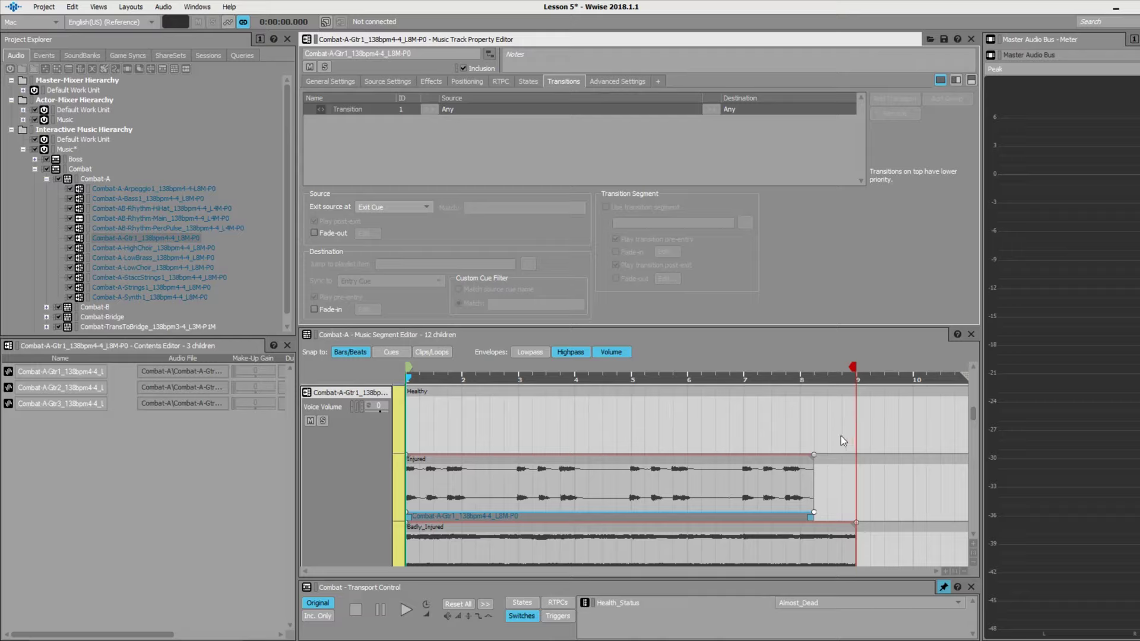
left_click(426, 208)
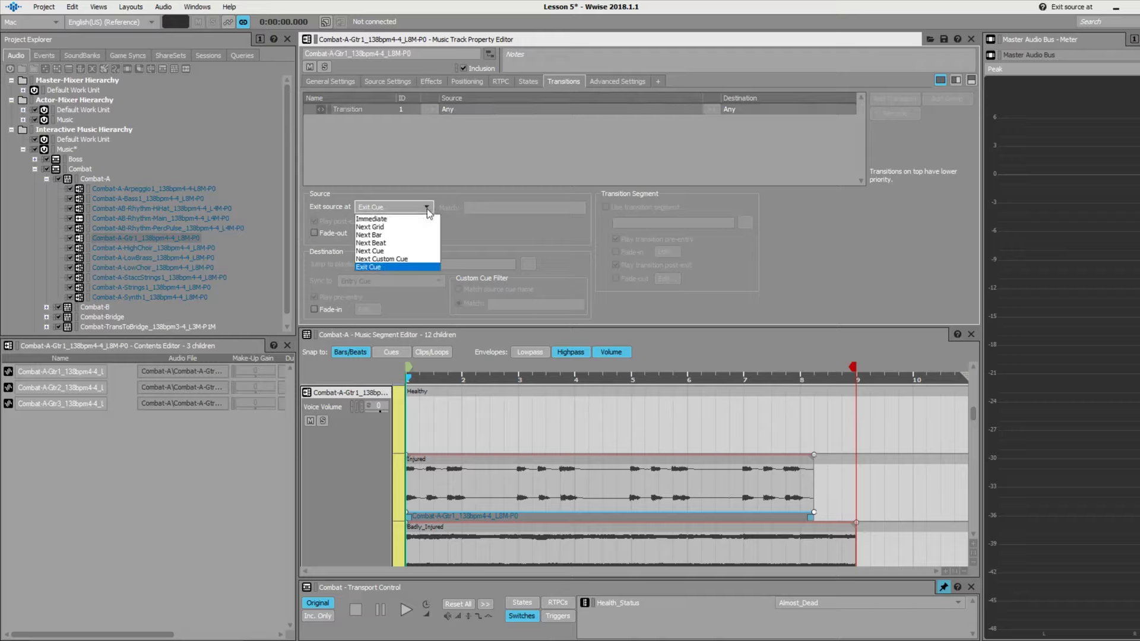
left_click(427, 244)
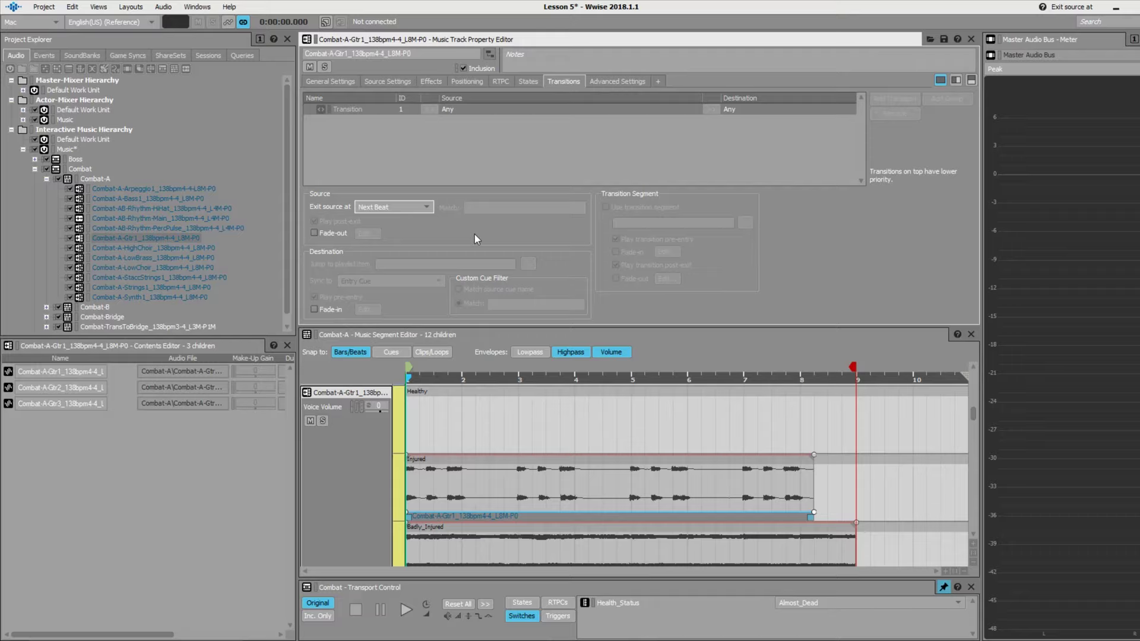
- Play Combat with Health_Status set to Healthy, and change the switch to Almost_Dead during playback to hear the next-beat transition
left_click(797, 439)
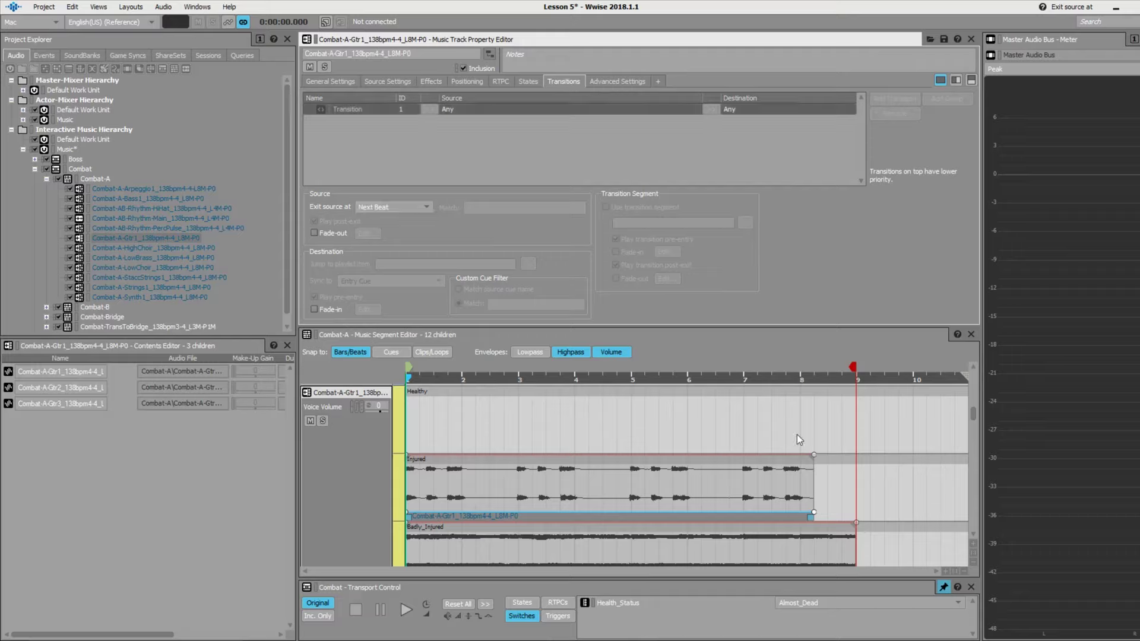
left_click(881, 600)
left_click(867, 637)
left_click(868, 604)
left_click(863, 629)
key("space")
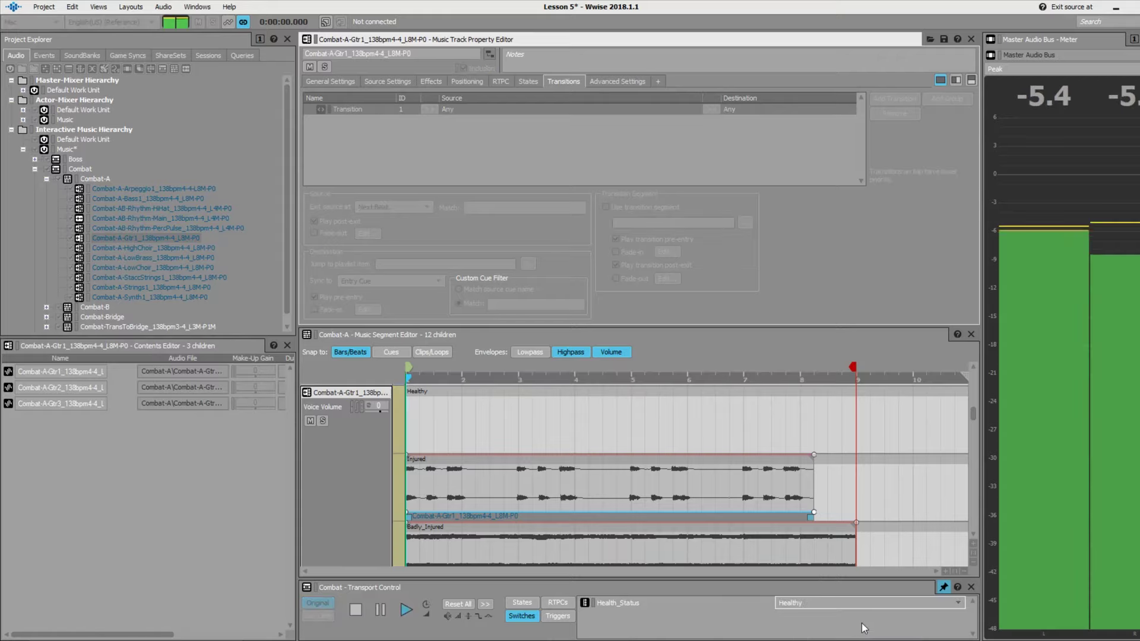
left_click(891, 601)
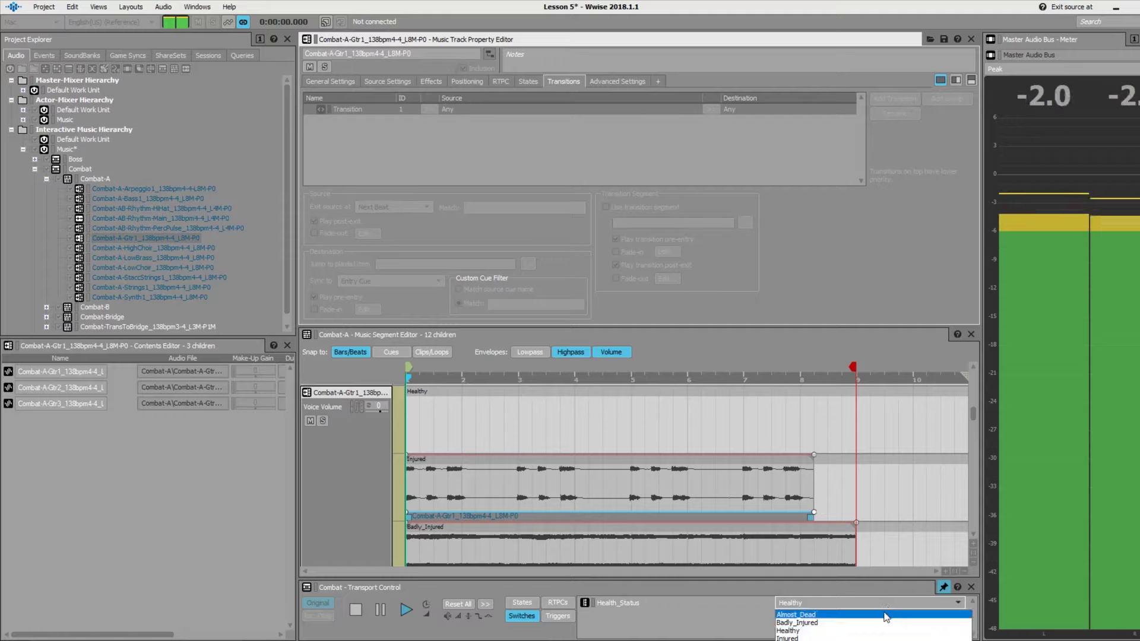
left_click(885, 616)
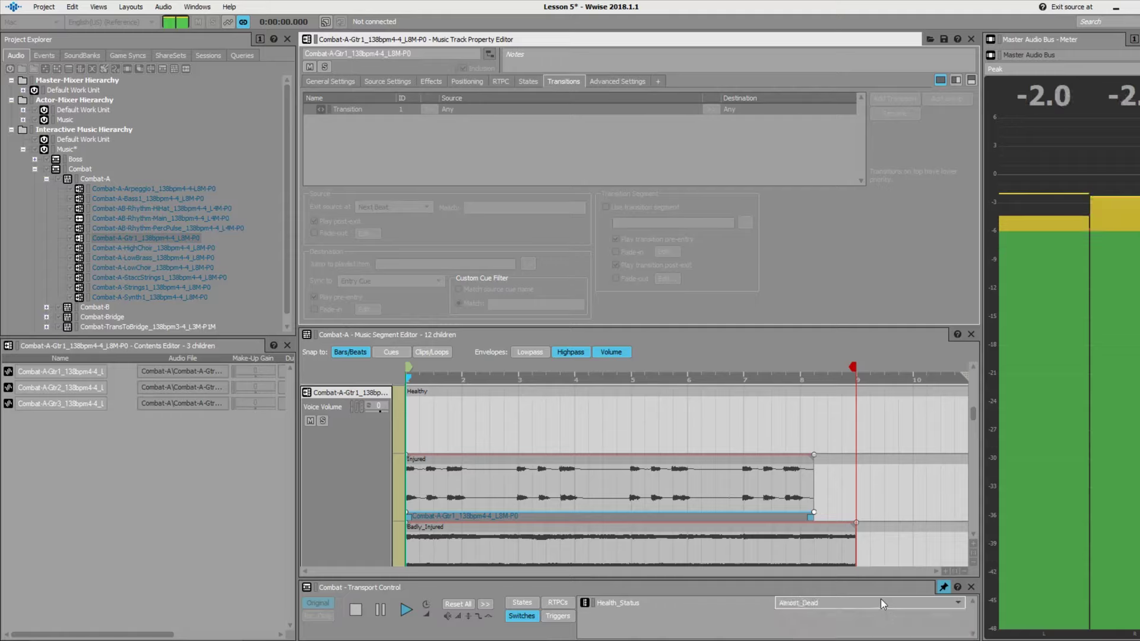
- Change Health_Status to Injured, Badly_Injured and back to Injured while Combat plays, and stop playback
left_click(881, 602)
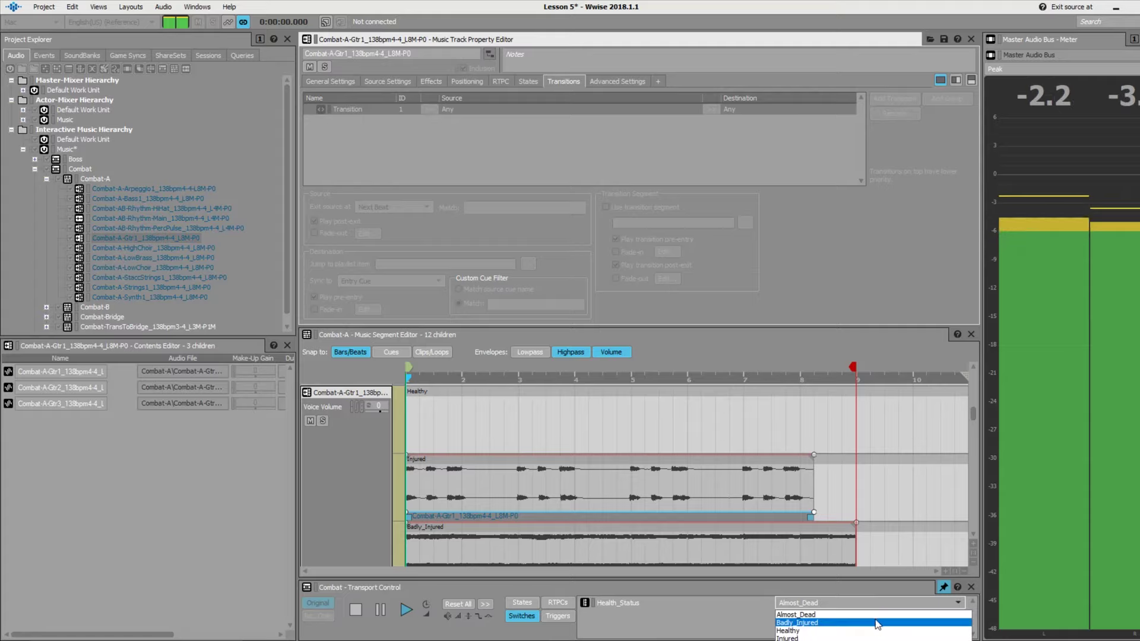
left_click(868, 637)
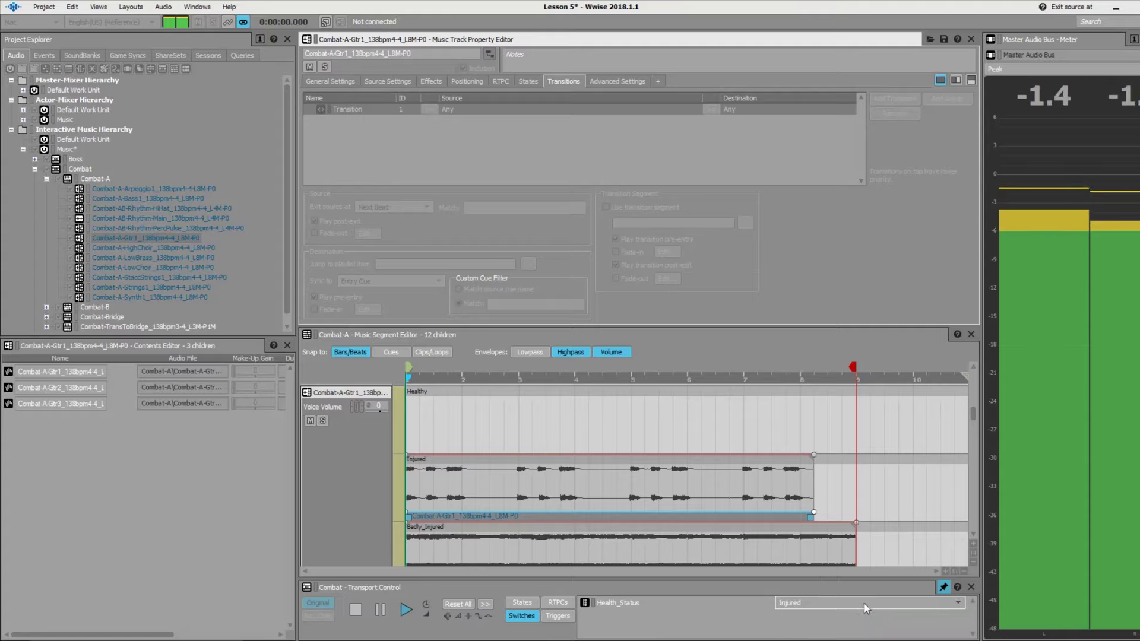
left_click(863, 603)
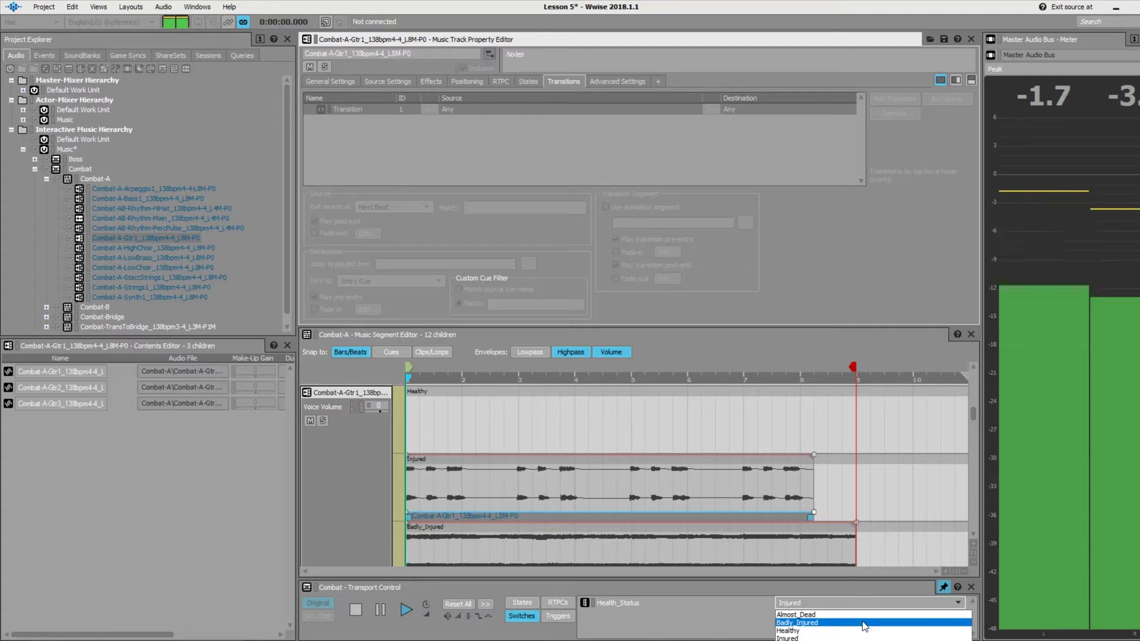
left_click(862, 622)
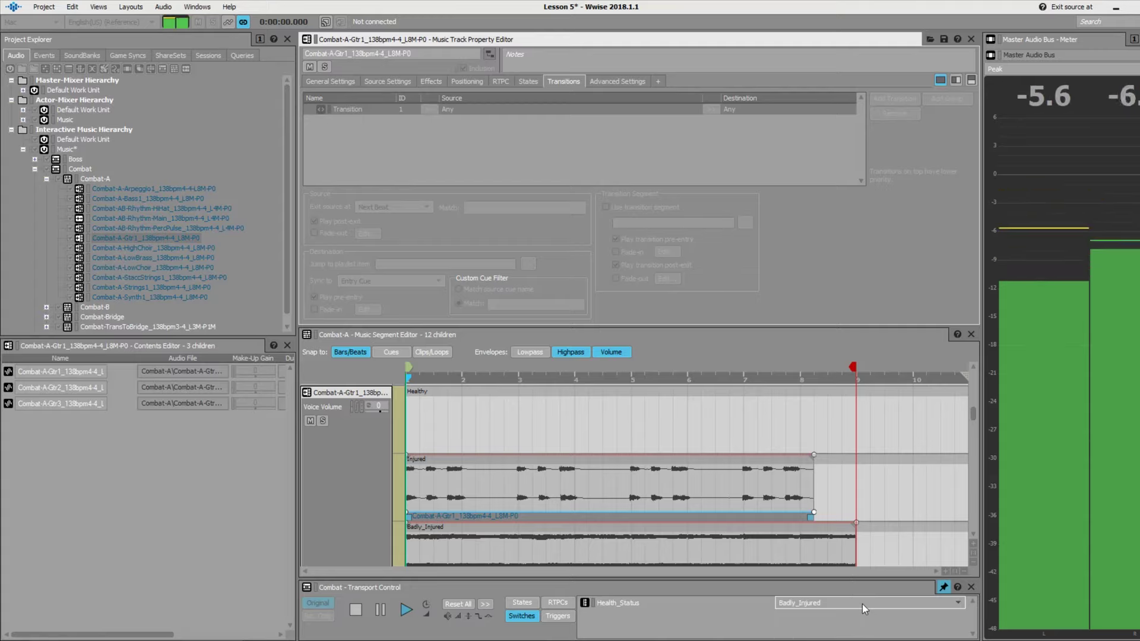
left_click(862, 604)
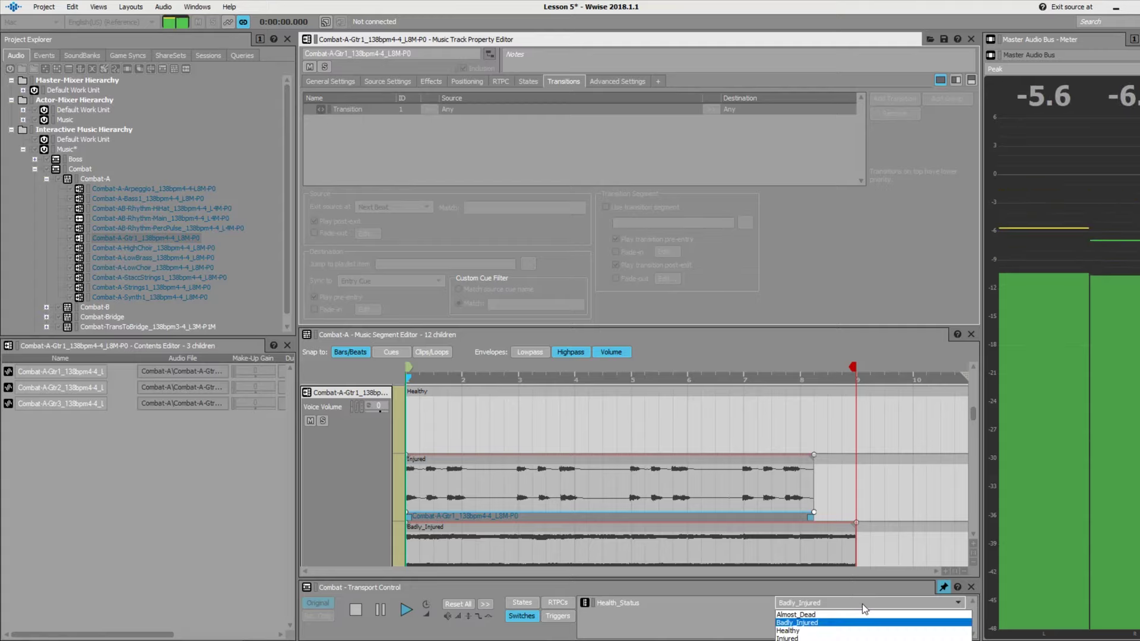
left_click(850, 637)
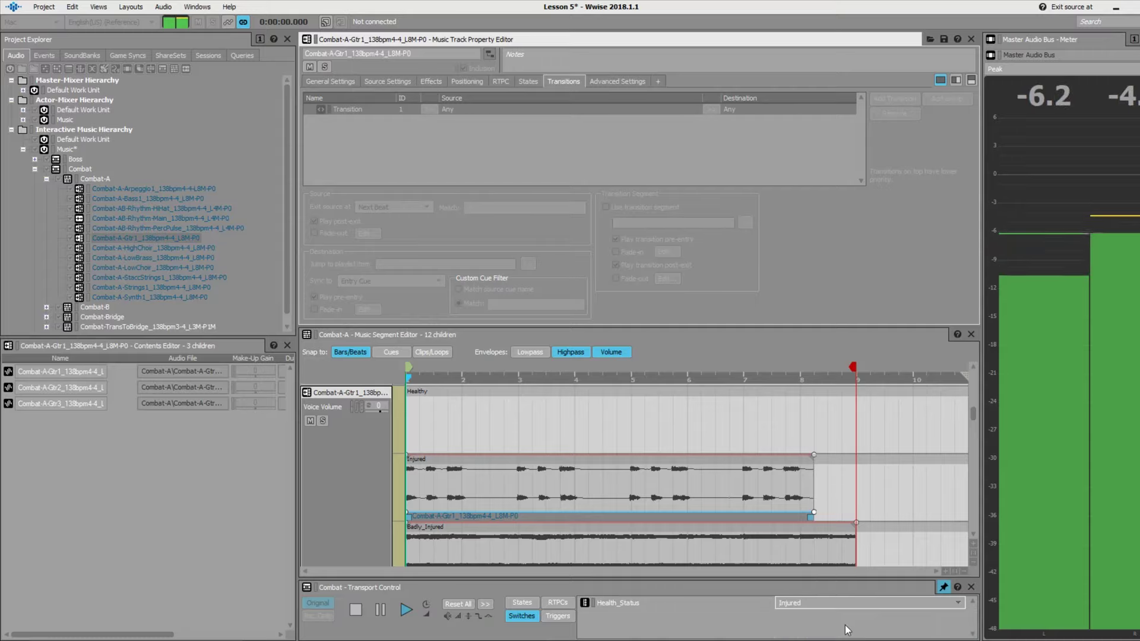
key("space")
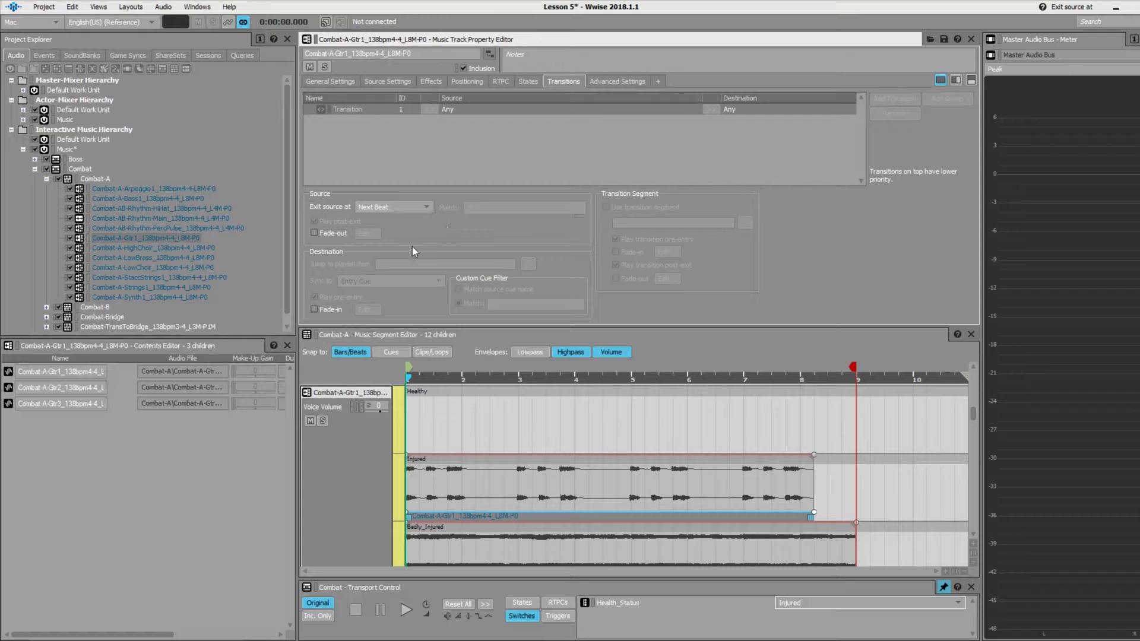
- Enable the transition's fade-out and fade-in, and set both the time and the offset of the source fade-out to 0.5
left_click(314, 233)
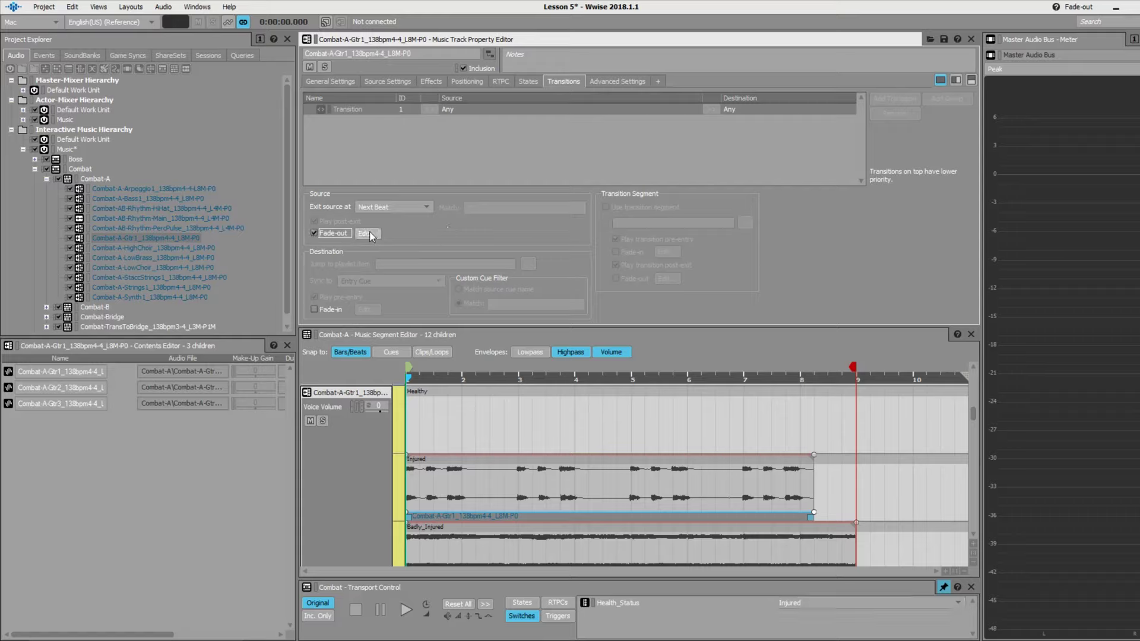
left_click(314, 309)
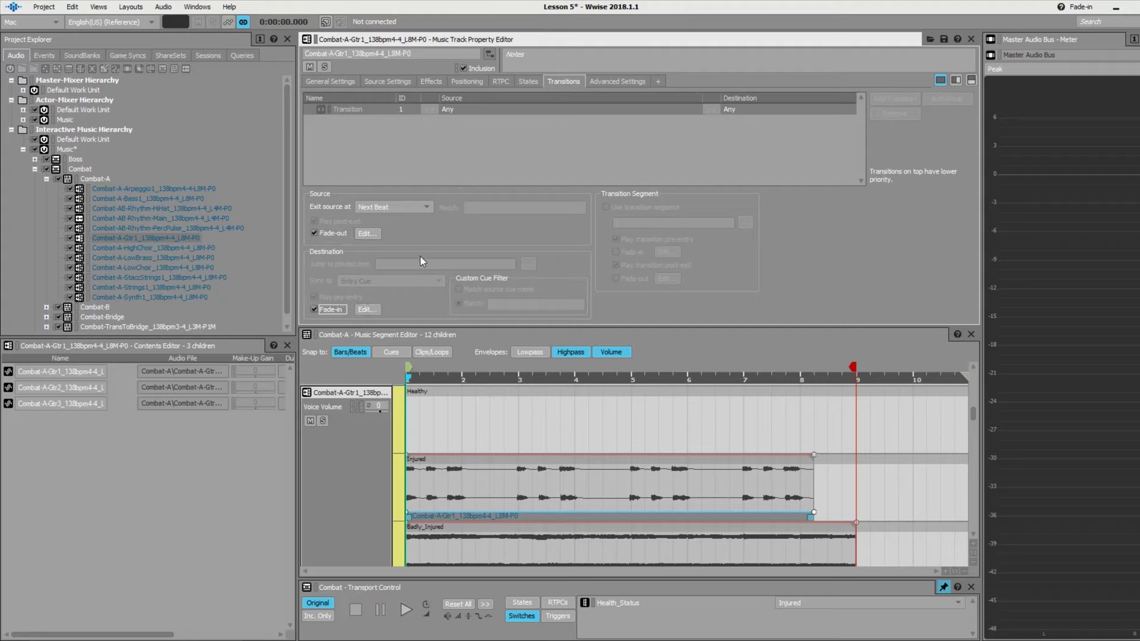
left_click(368, 234)
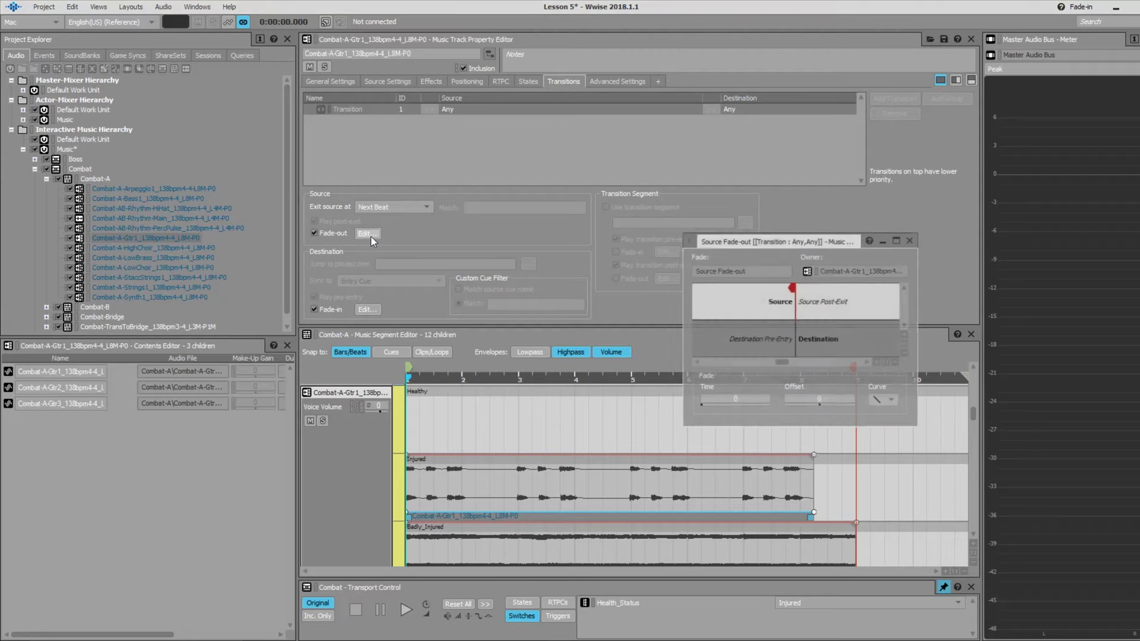
left_click(759, 399)
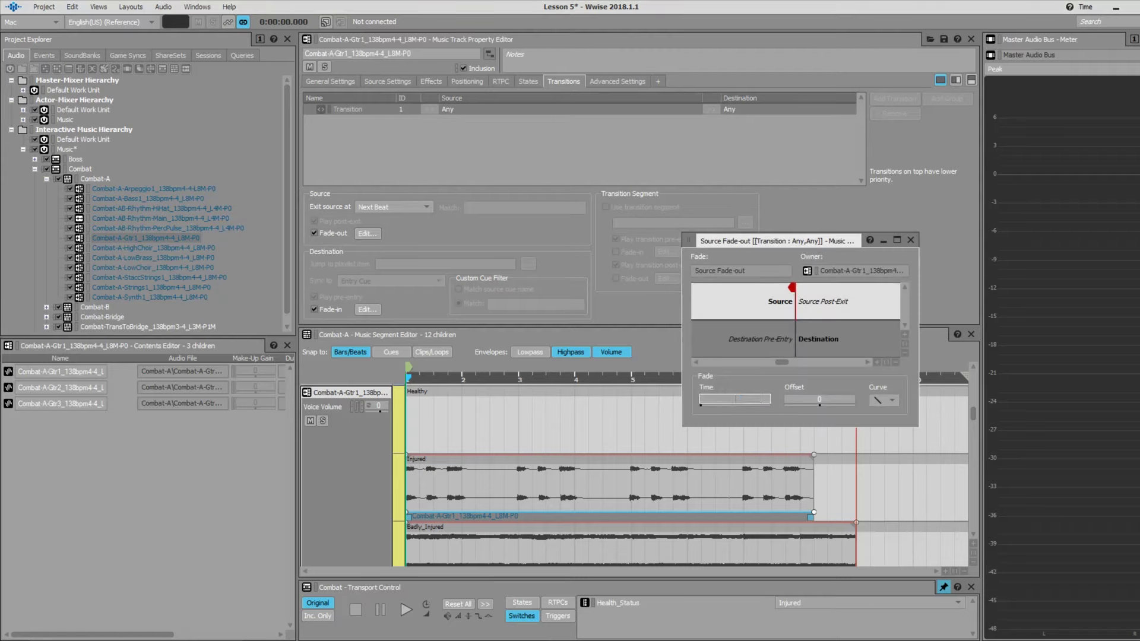
left_click(826, 401)
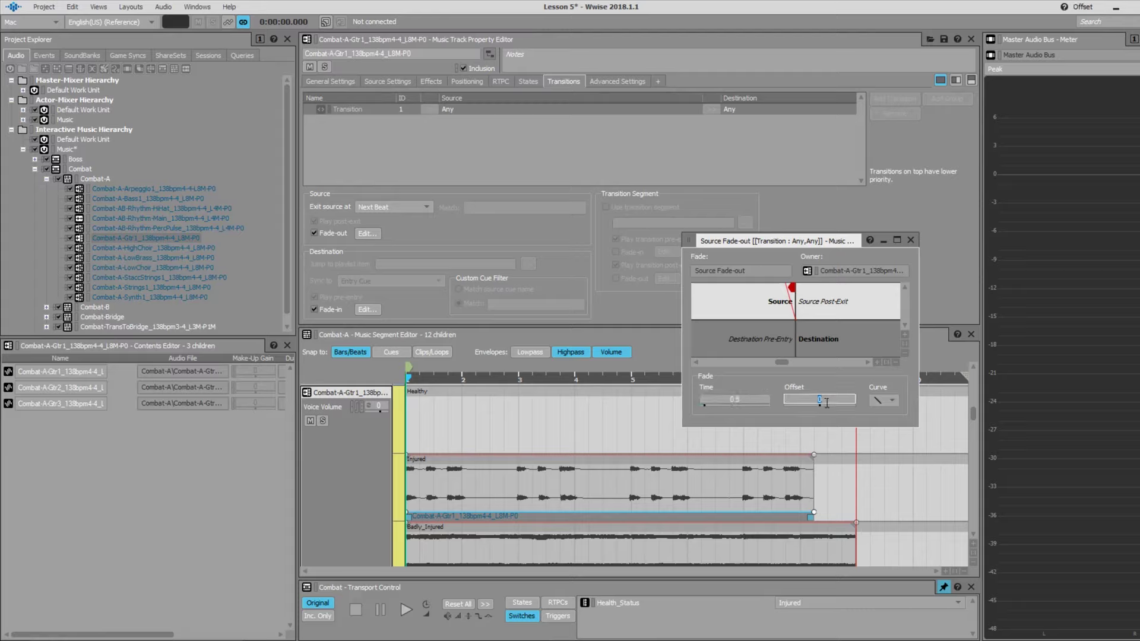
type("5")
key("Return")
left_click(819, 399)
type("0.")
key("Return")
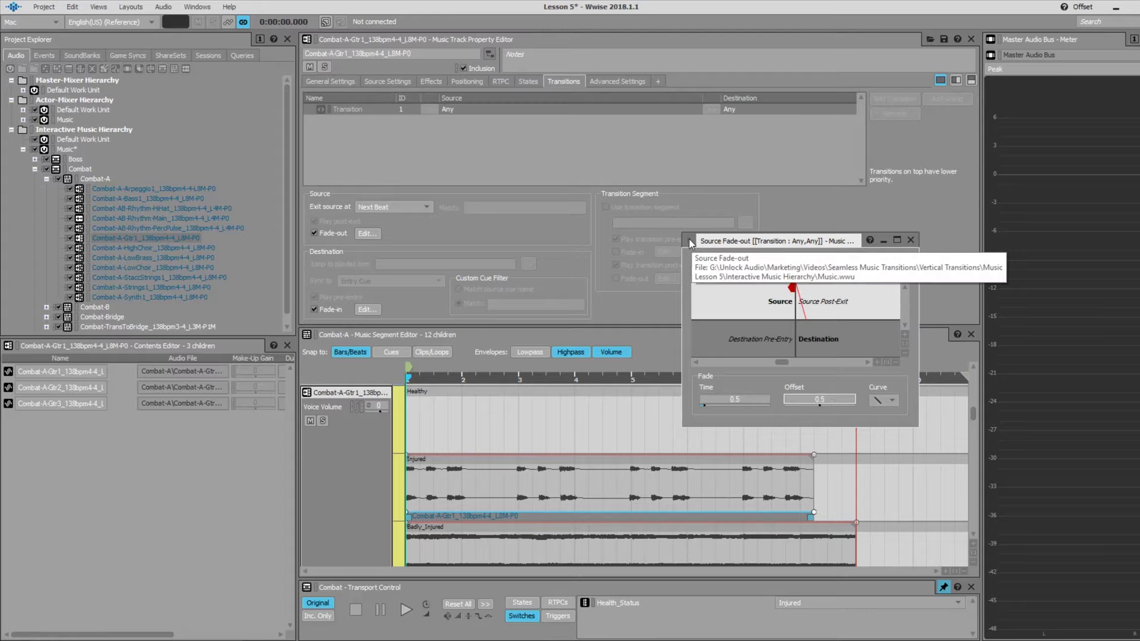
- Set the destination fade-in time to 0.5, compare its curve with the source fade-out, and close the fade editor
left_click(367, 309)
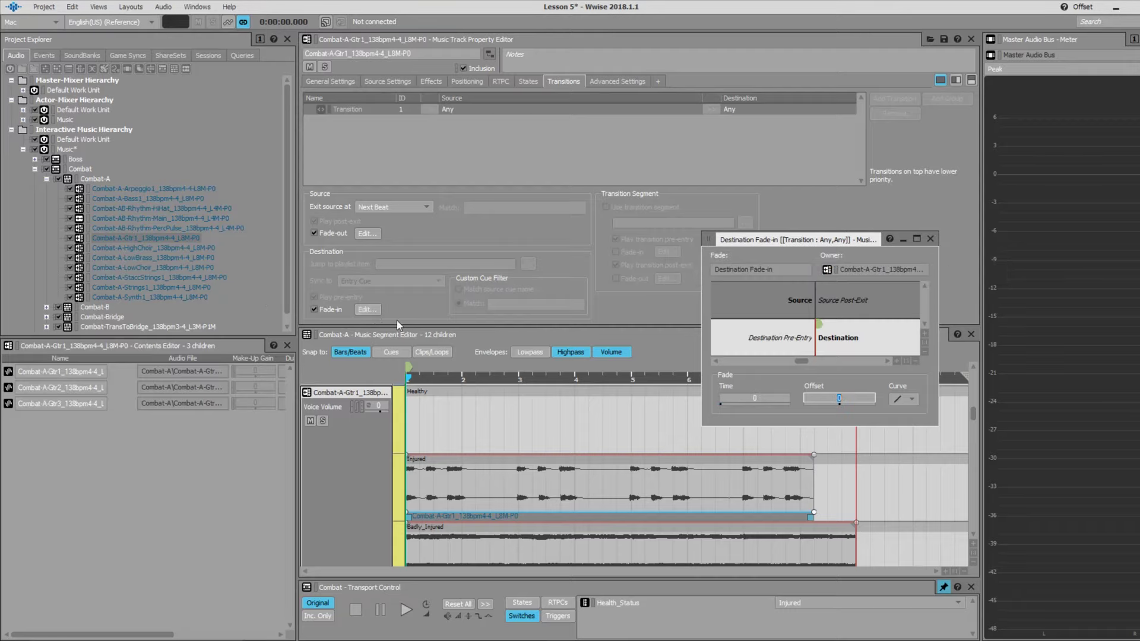
left_click(774, 398)
type("0.5")
key("Return")
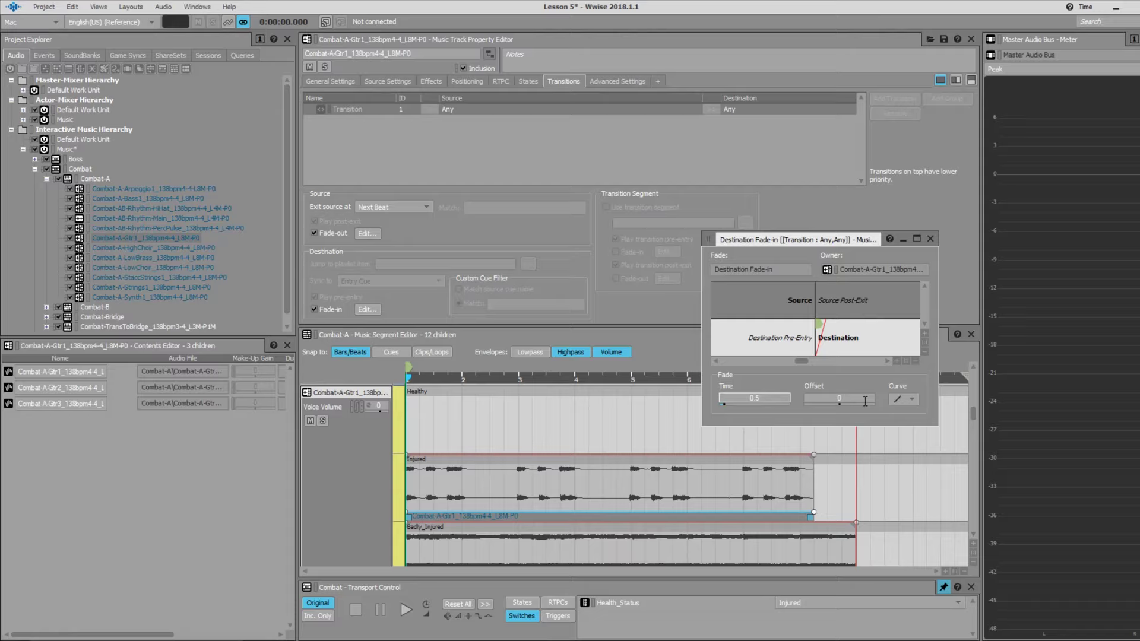
left_click(365, 233)
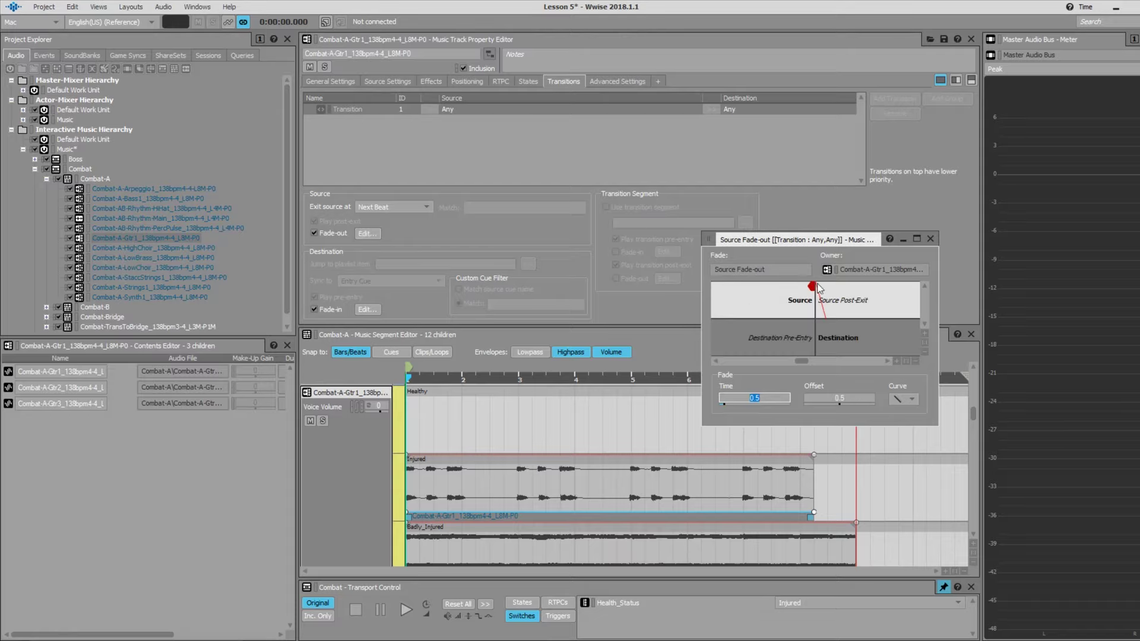
left_click(366, 309)
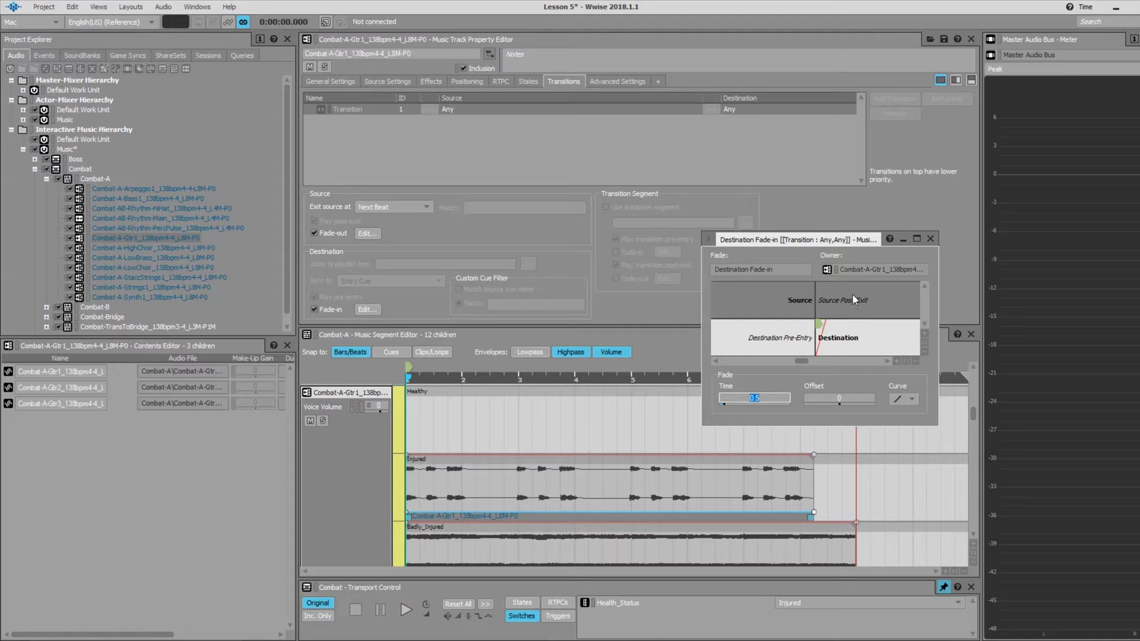
left_click(930, 240)
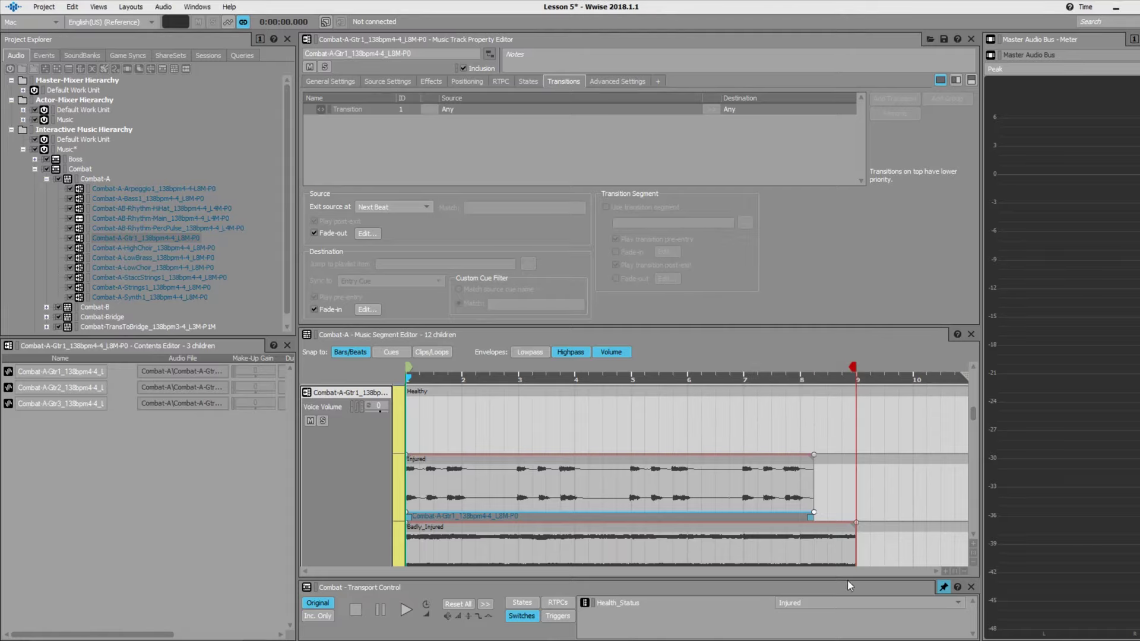
- Play Combat with Health_Status set to Healthy, and change the switch to Injured and Badly_Injured to hear the crossfades
left_click(935, 603)
left_click(889, 629)
key("space")
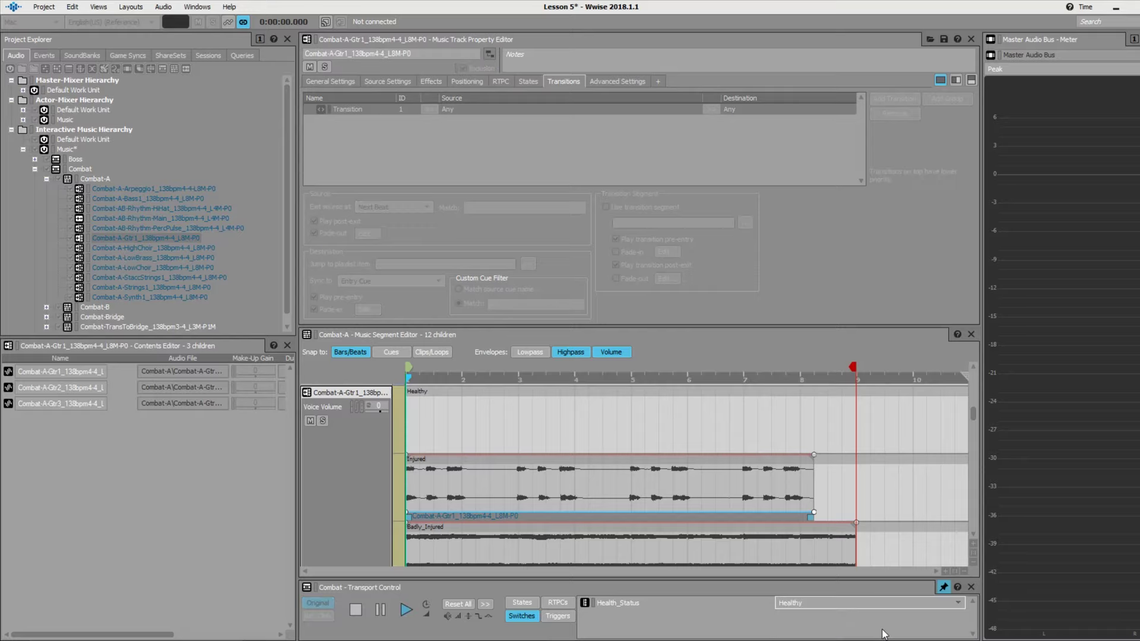
left_click(913, 605)
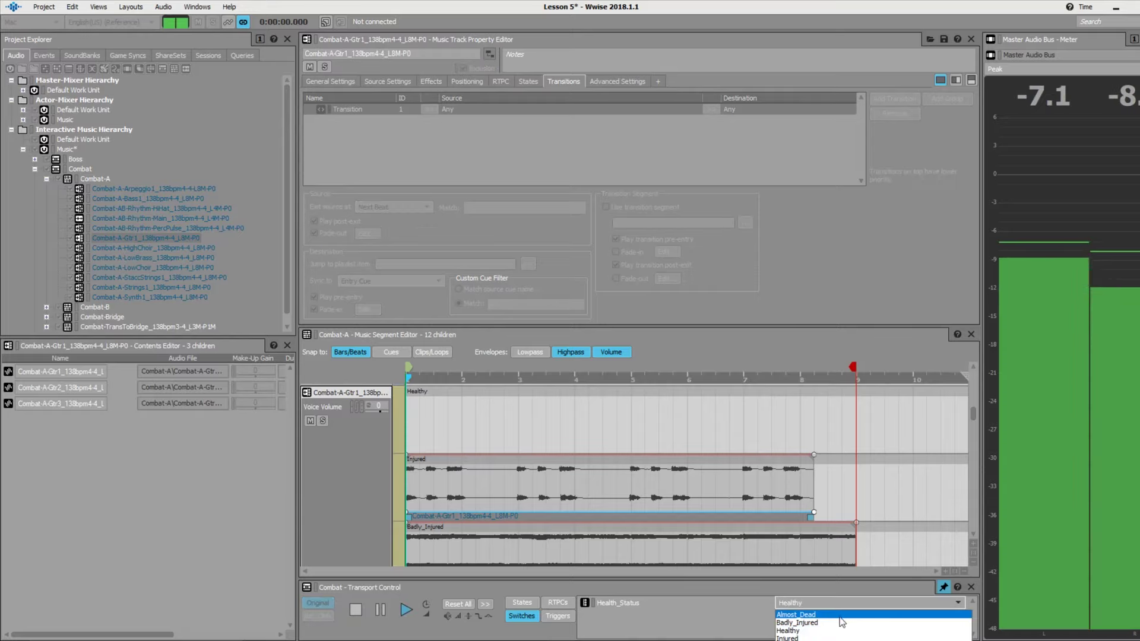
left_click(817, 638)
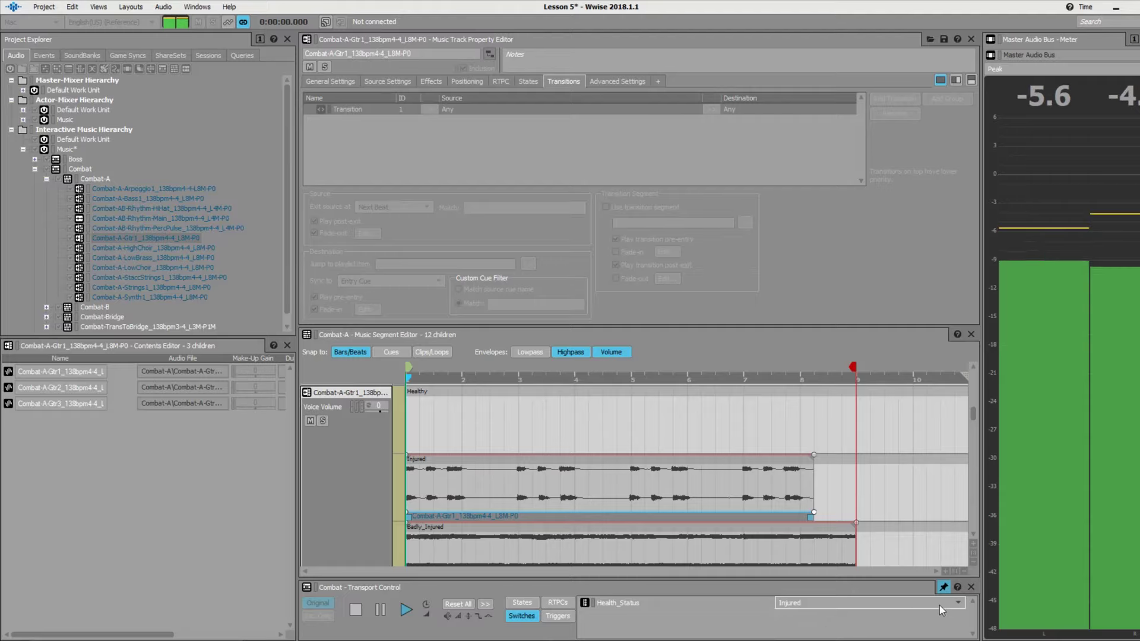
left_click(955, 602)
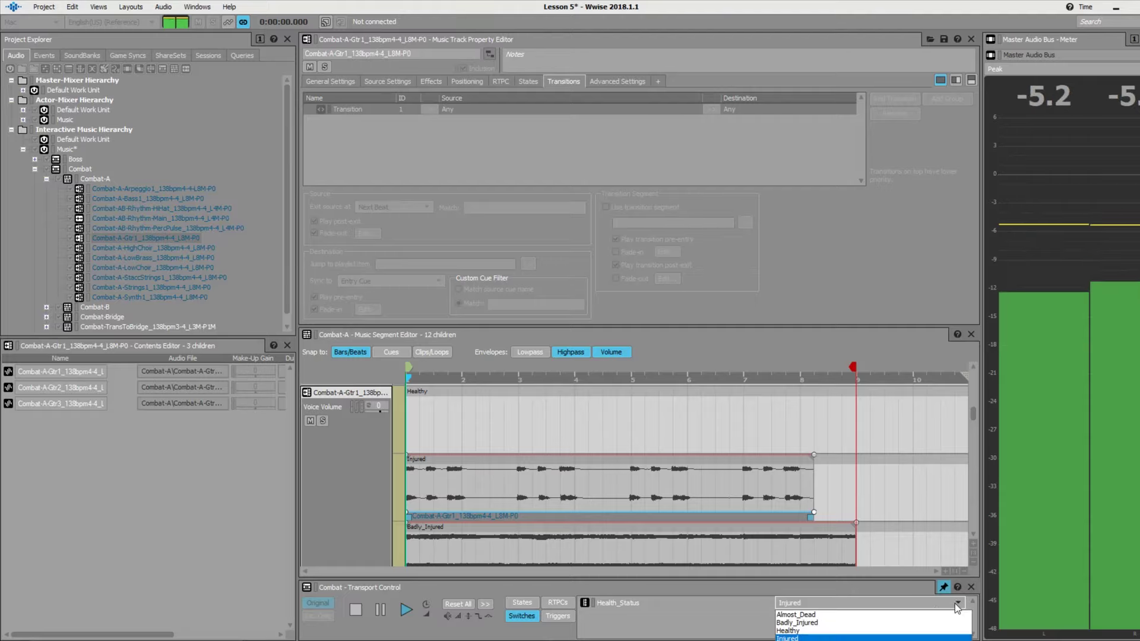
left_click(909, 622)
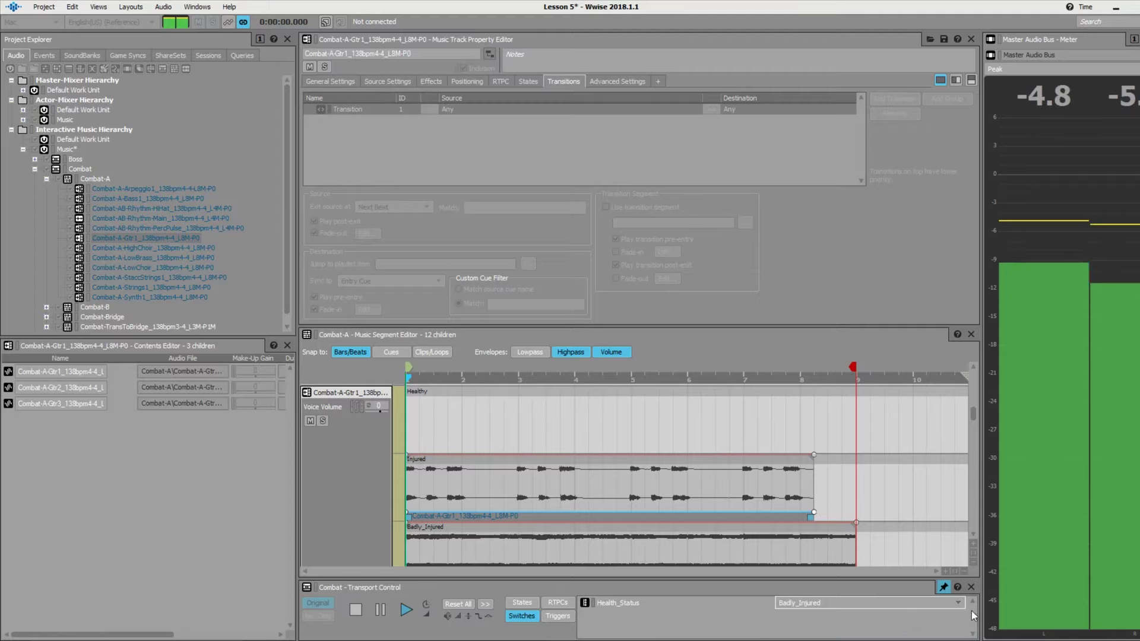
- Change Health_Status to Injured and back to Healthy while Combat plays, and stop playback
left_click(952, 603)
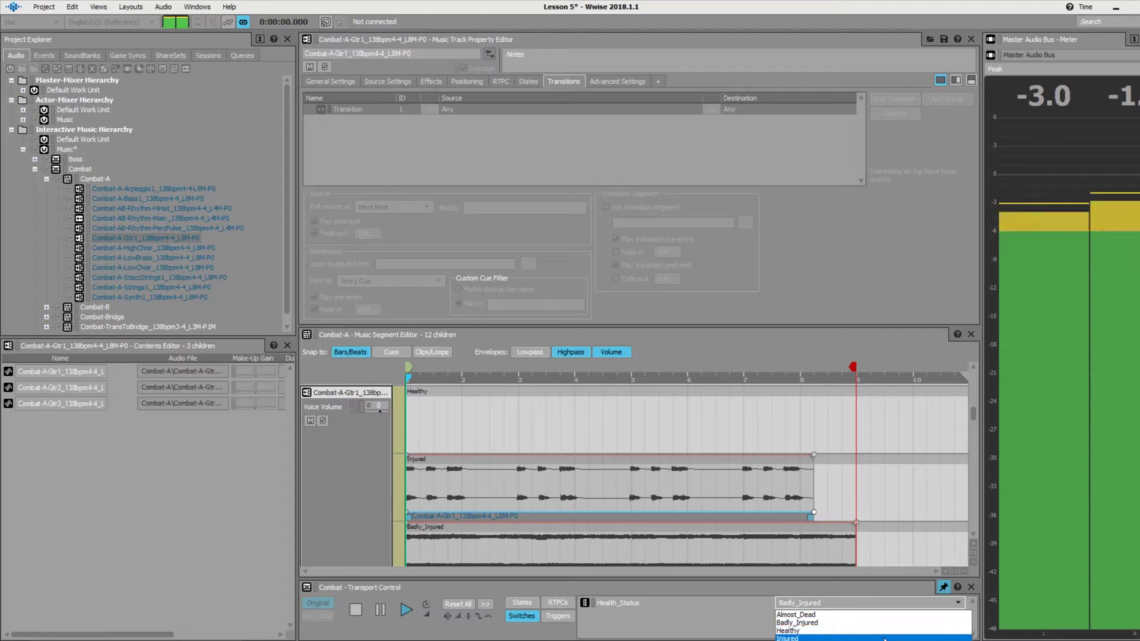
left_click(891, 638)
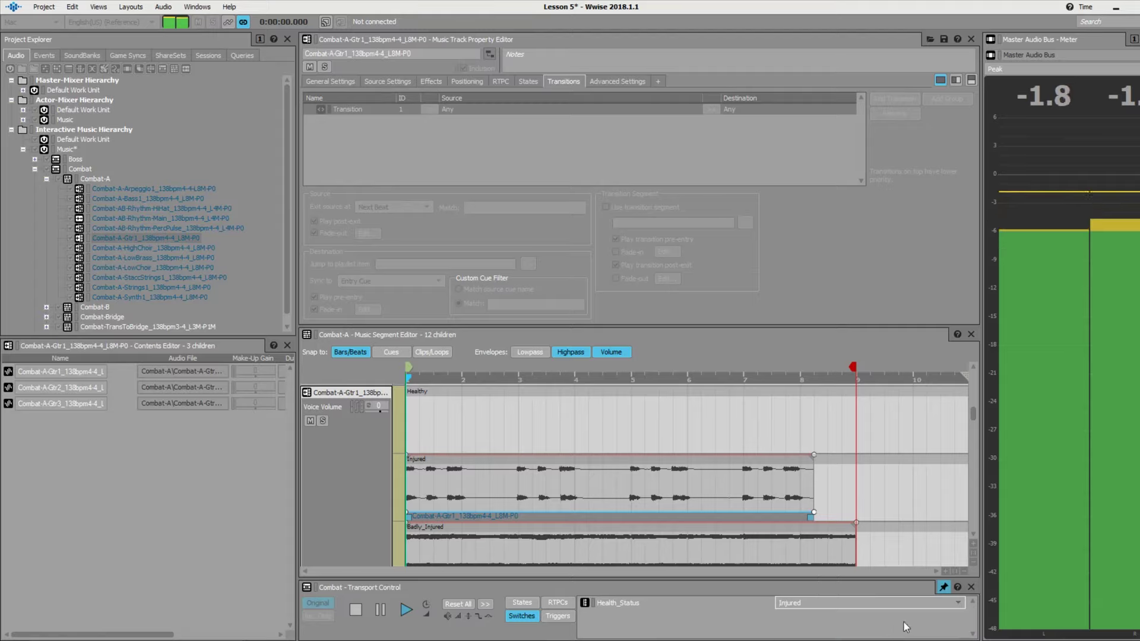
left_click(957, 603)
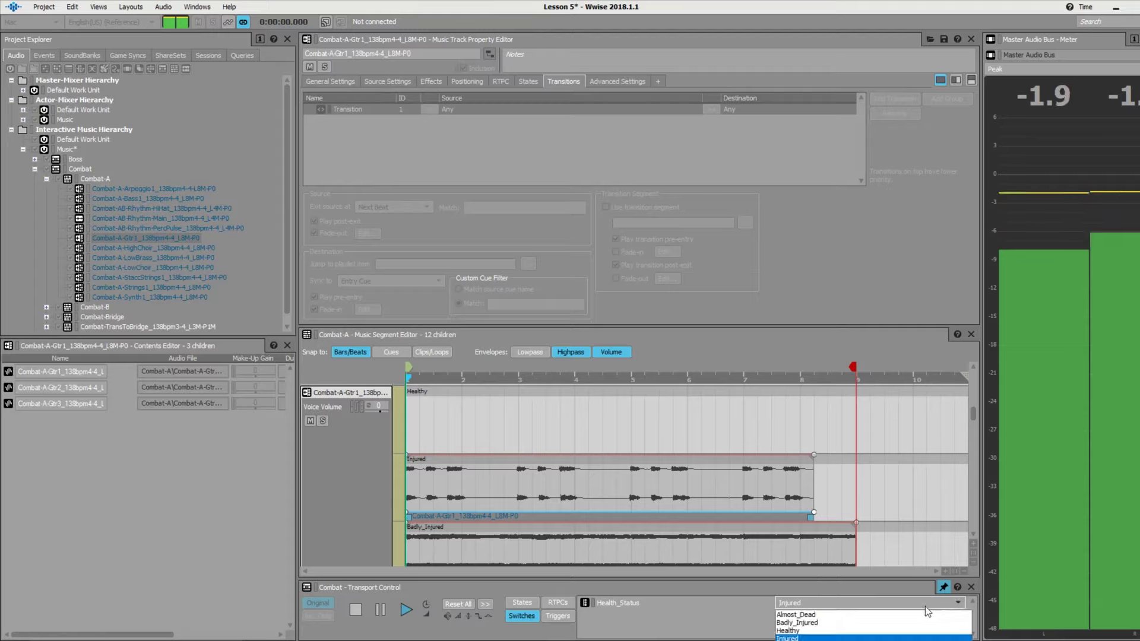
left_click(869, 630)
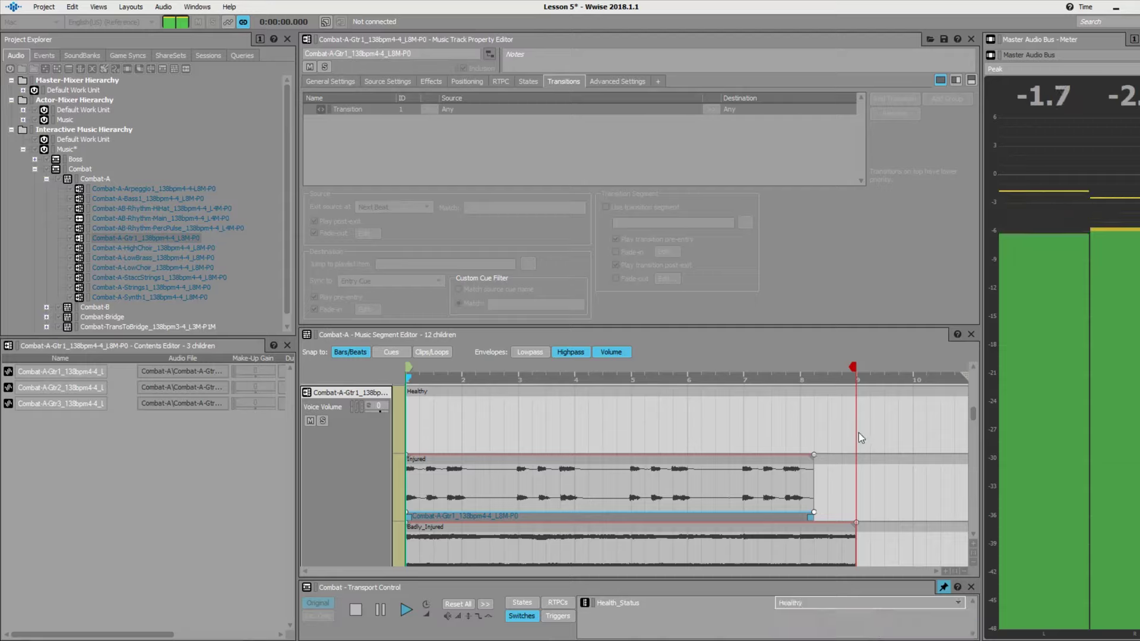
key("space")
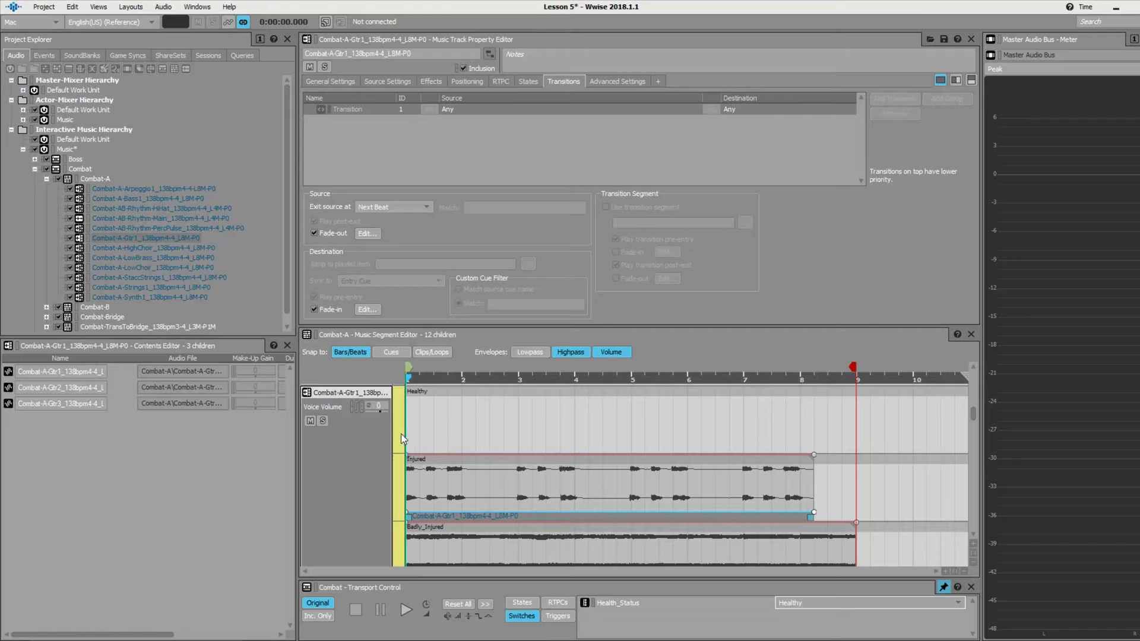
- Make the Health_Status switch group use a game parameter and assign PlayerHealth to it
left_click(358, 473)
scroll(355, 473, "up", 2)
left_click(127, 55)
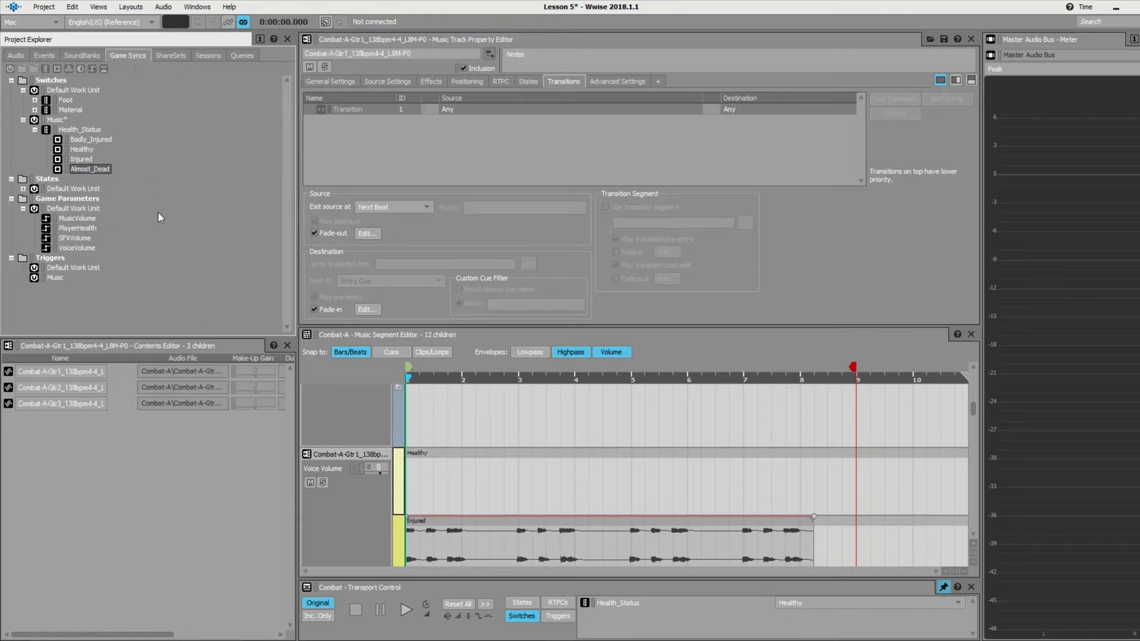
left_click(86, 130)
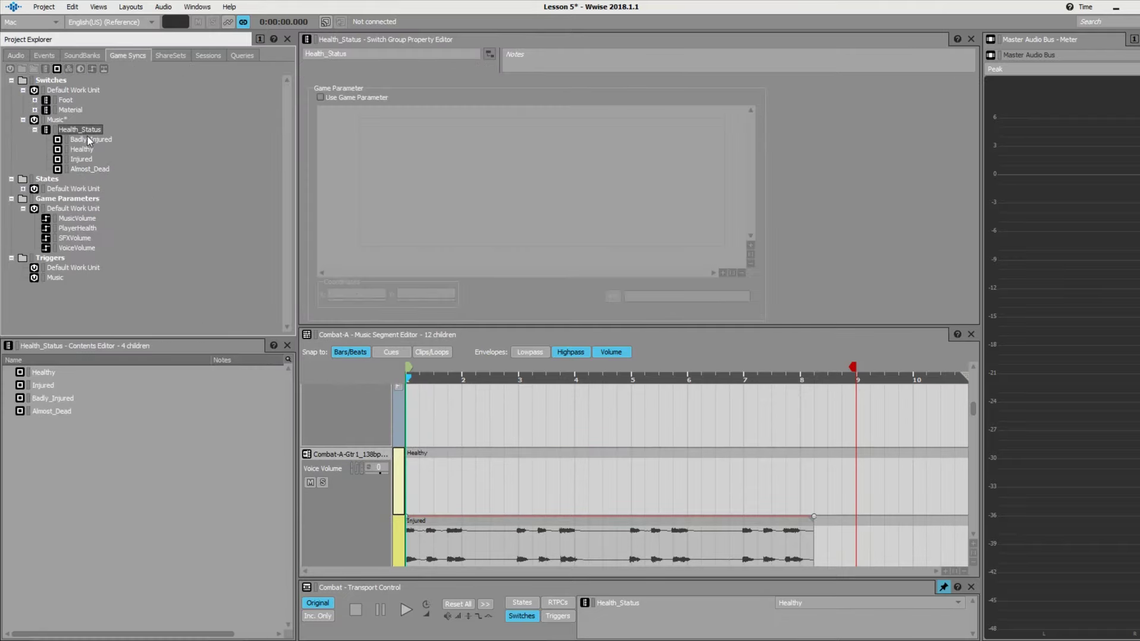
left_click(321, 98)
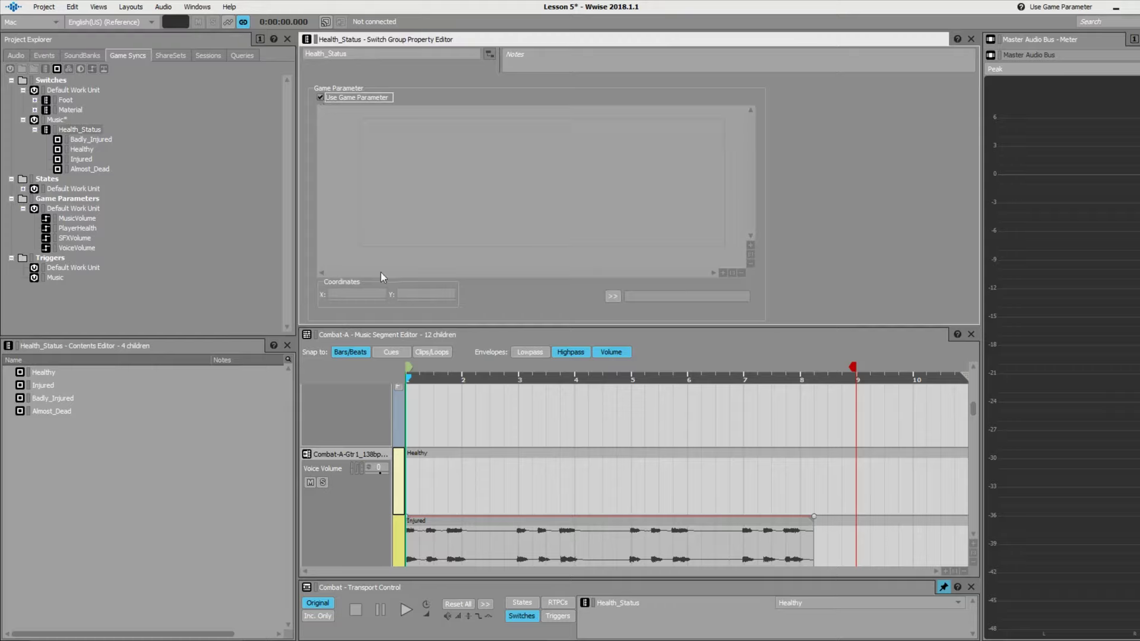
left_click(613, 296)
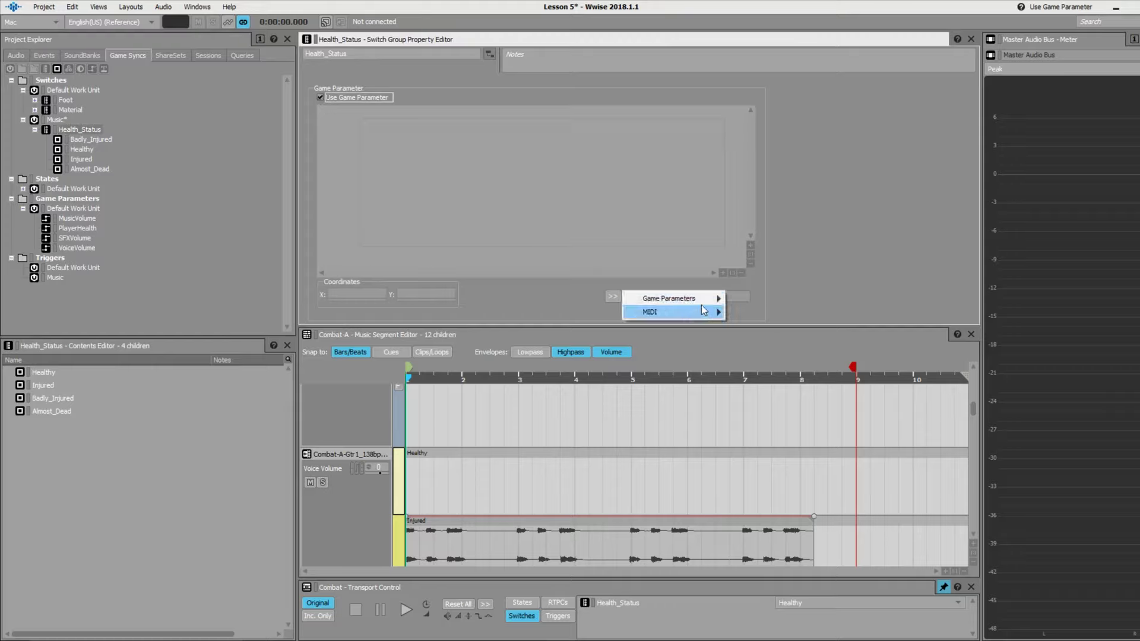
mouse_move(712, 301)
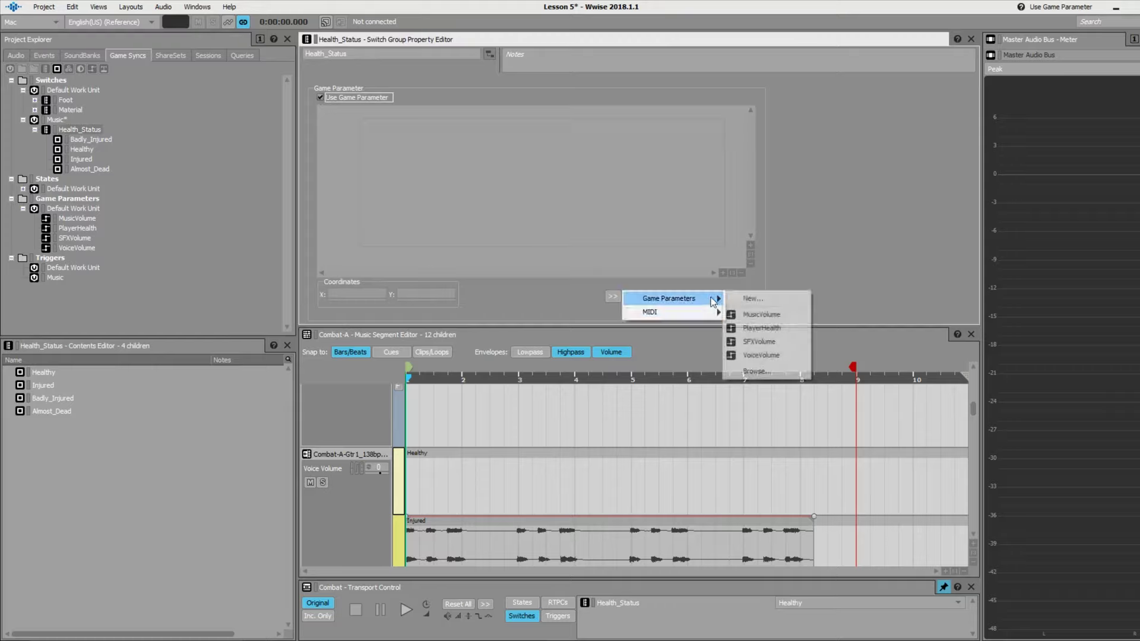
left_click(780, 329)
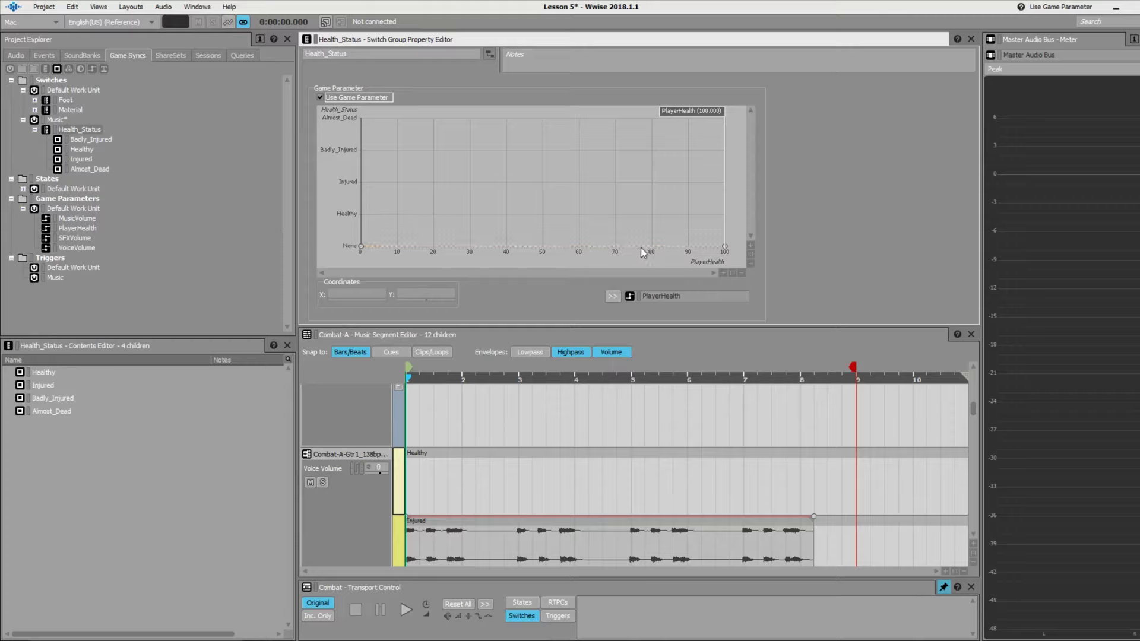
- Raise the curve's point at PlayerHealth 100 to Healthy, and add another Healthy point at X 80
mouse_move(722, 111)
left_mouse_down()
mouse_move(592, 110)
mouse_move(726, 111)
left_mouse_up()
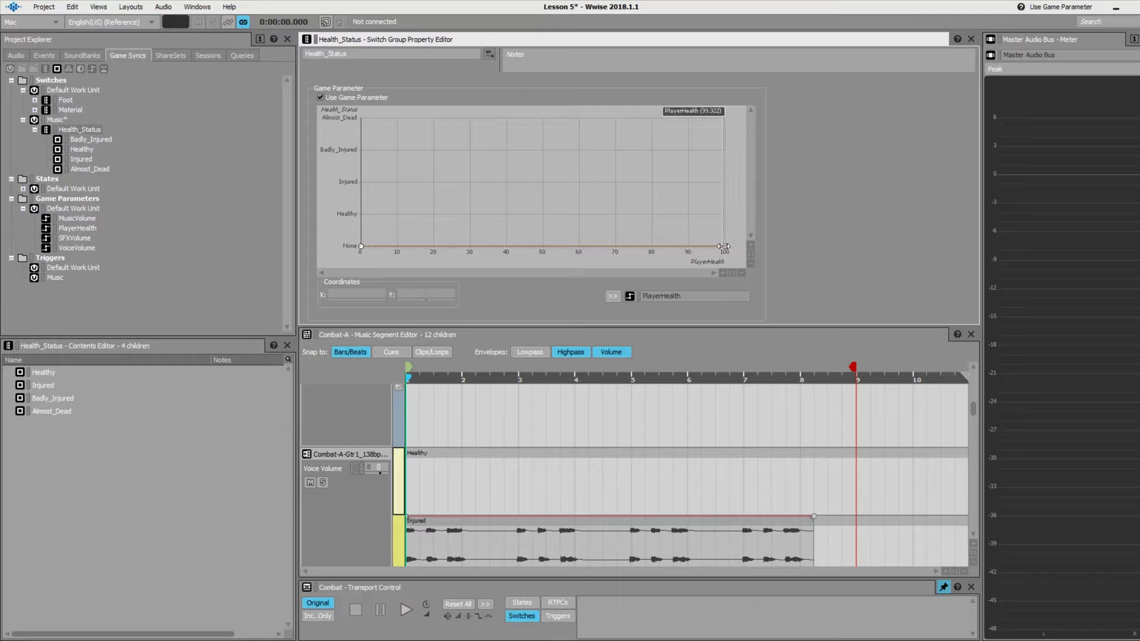
left_click_drag(724, 246, 725, 215)
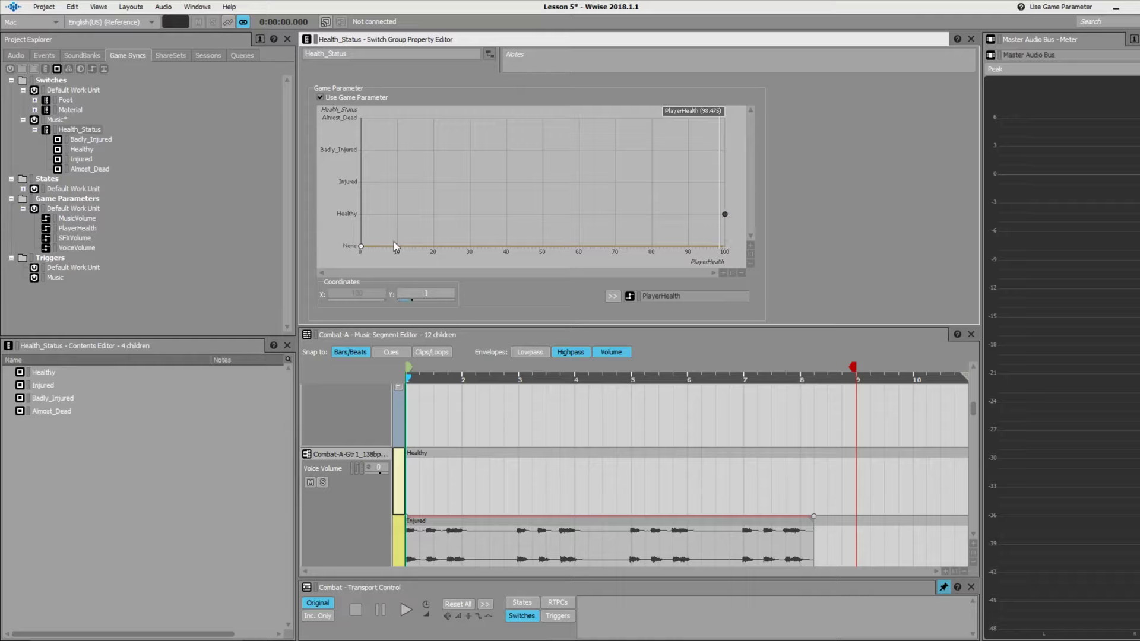
double_click(688, 247)
left_click_drag(673, 212, 658, 205)
left_click(359, 293)
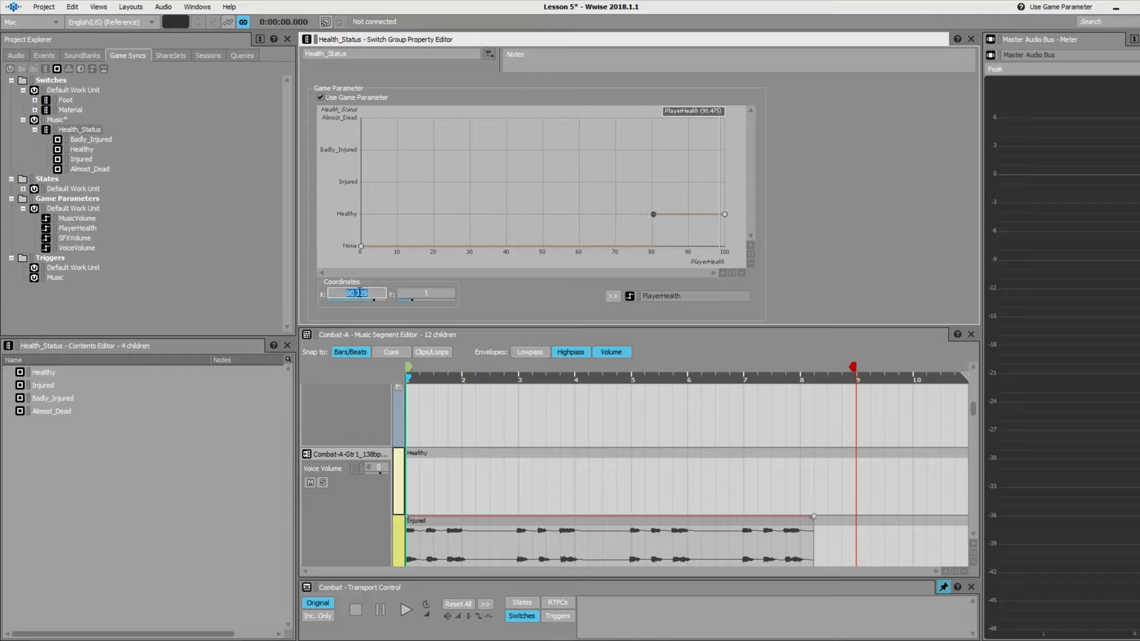
type("80")
key("Return")
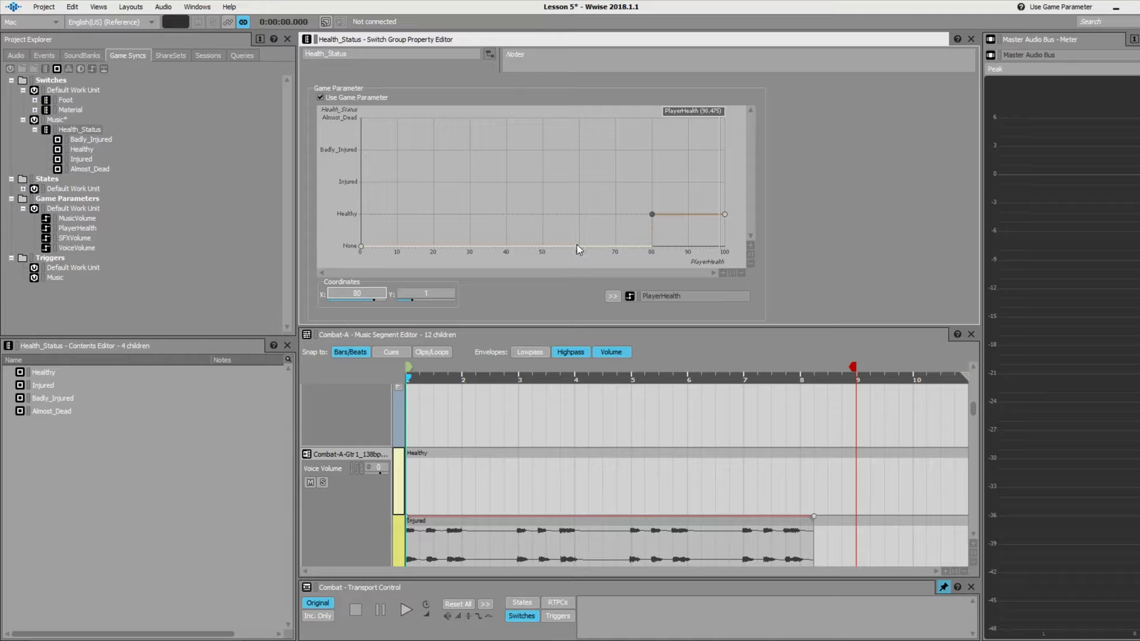
- Add a point on the Injured level of the PlayerHealth curve and set its X coordinate to 50
double_click(540, 246)
left_click_drag(540, 245, 541, 181)
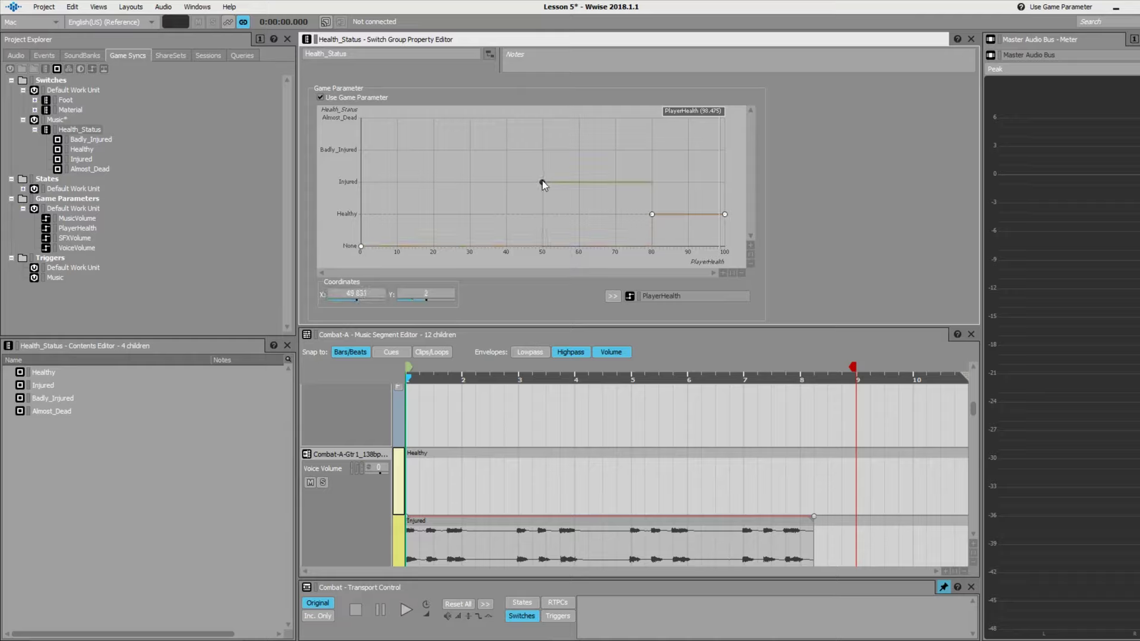
double_click(366, 293)
type("50")
key("Return")
- Add a Badly_Injured point at X 20 on the curve and raise the point at PlayerHealth 0 to Almost_Dead
double_click(457, 246)
left_click_drag(457, 245, 434, 150)
double_click(361, 293)
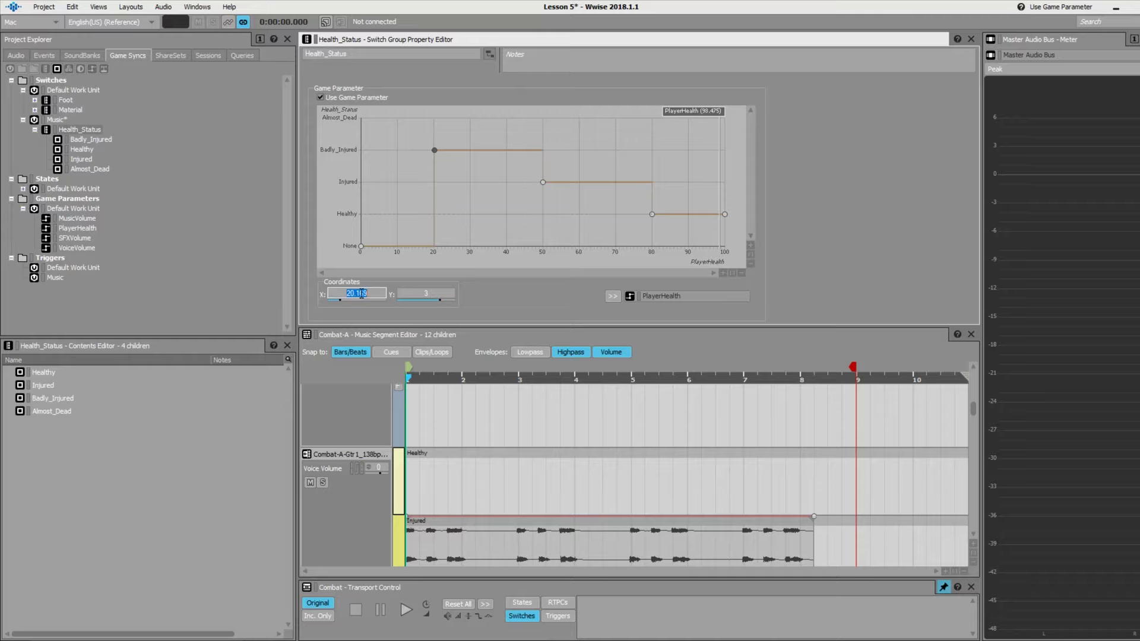
type("20")
left_click_drag(360, 246, 356, 113)
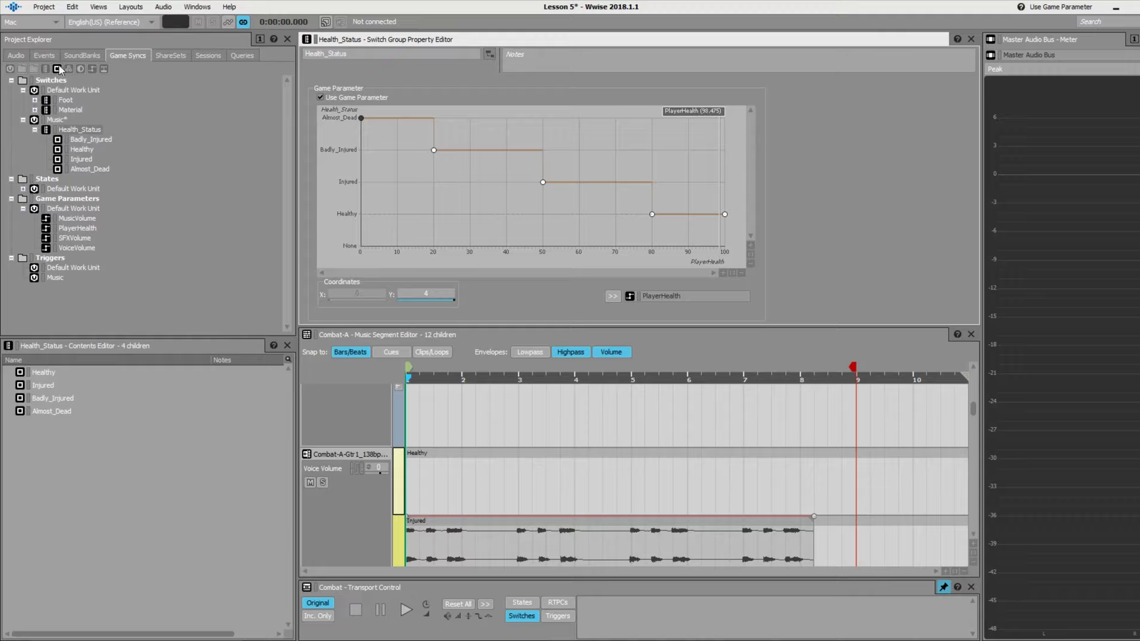
- Select the Combat playlist container in the audio hierarchy and show its RTPCs in the transport control
left_click(16, 55)
left_click(525, 619)
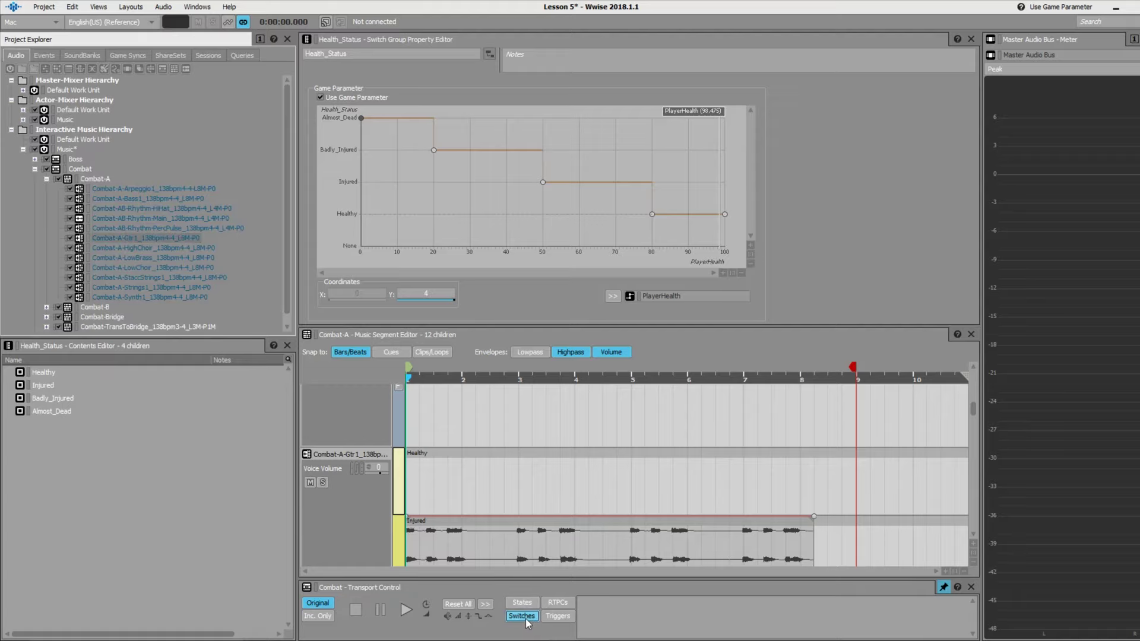
left_click(526, 620)
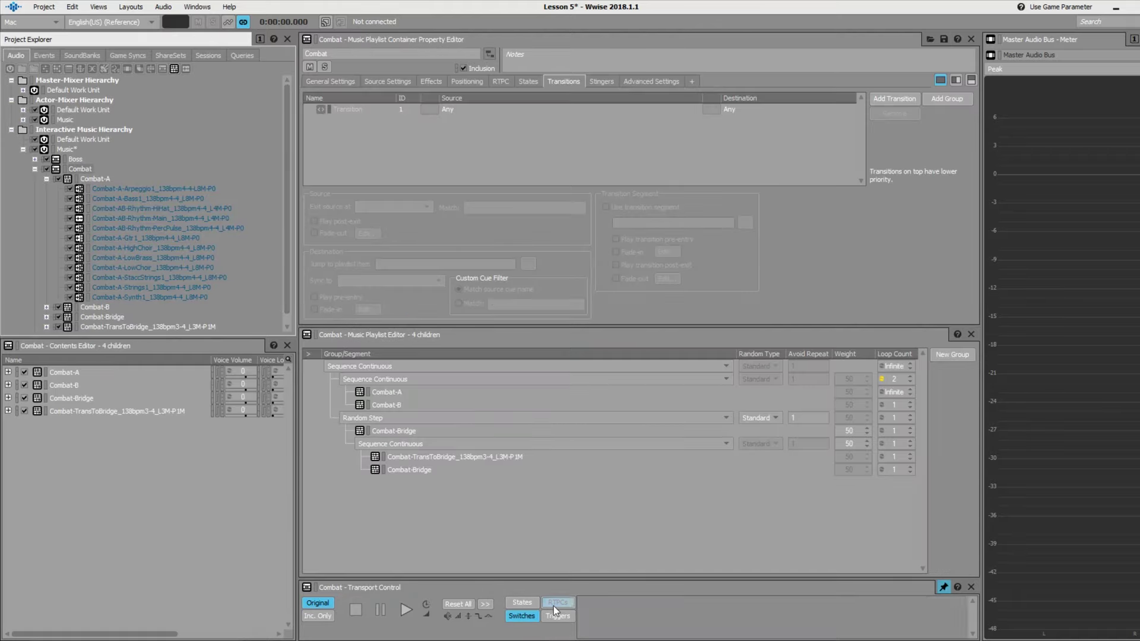
left_click(555, 602)
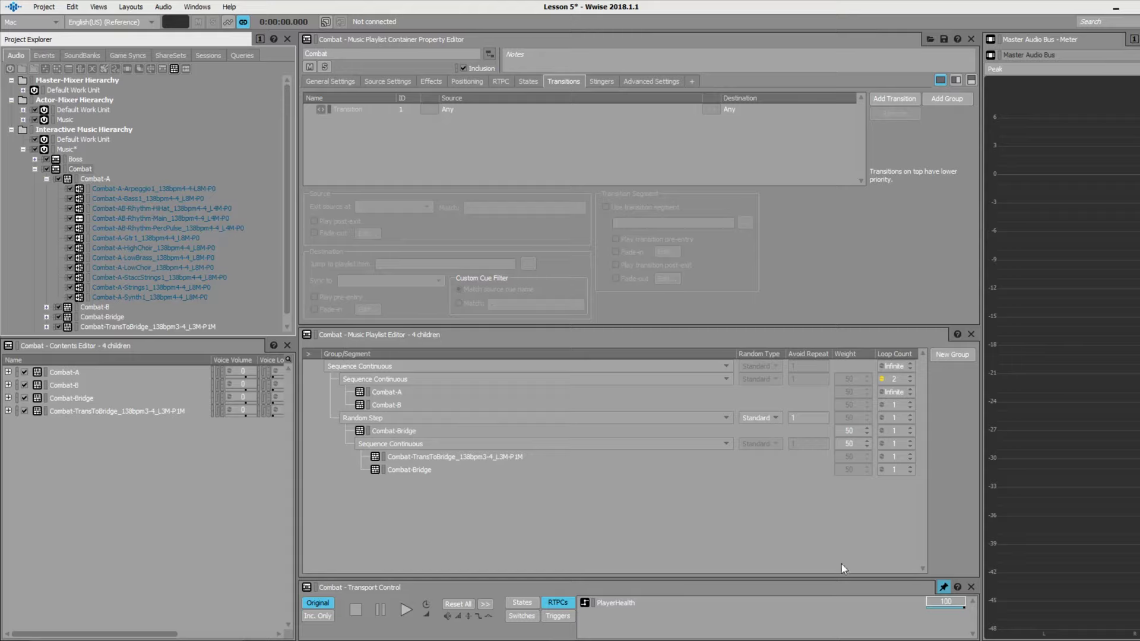
- Play Combat while lowering PlayerHealth in stages from 100 into the Injured range, to 42 and to 18, return it to 100, and stop
key("space")
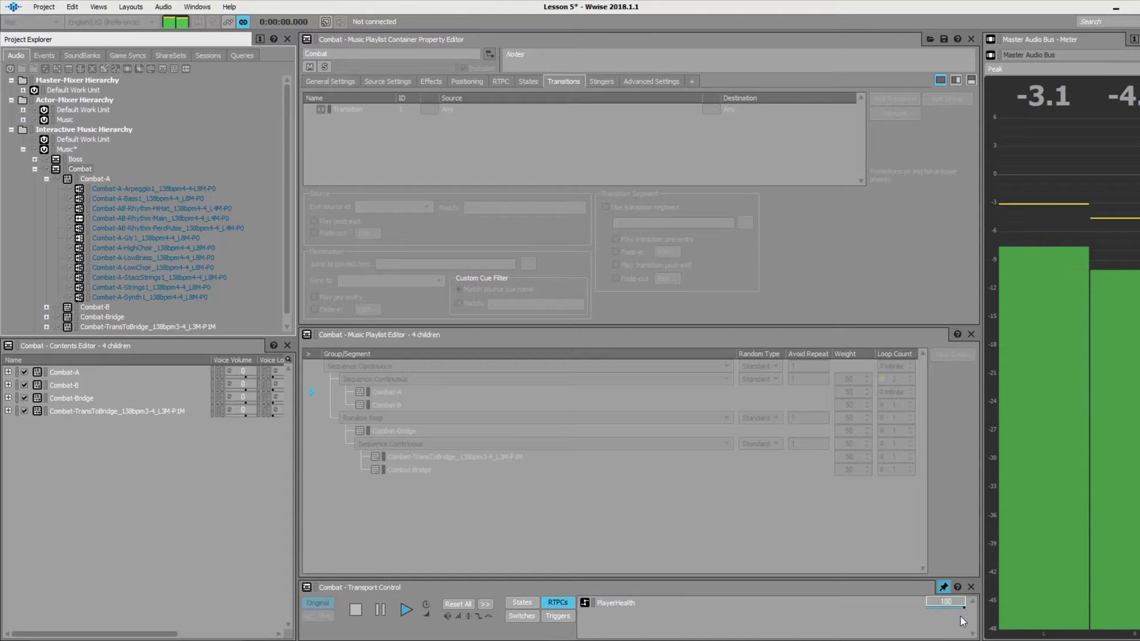
left_click(952, 602)
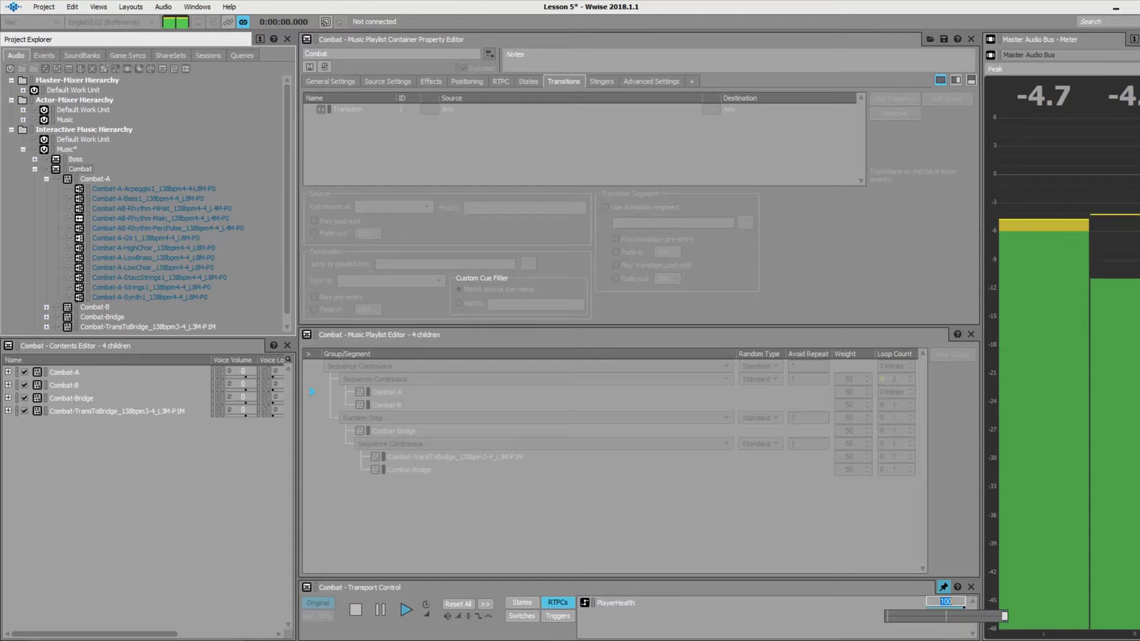
left_click_drag(1004, 616, 967, 614)
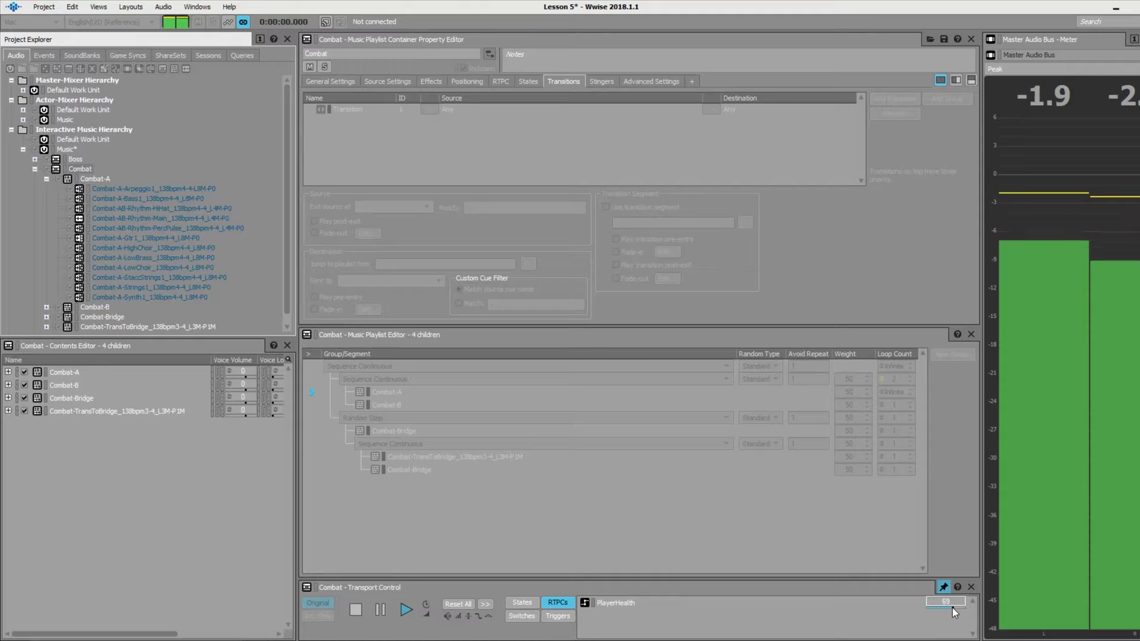
left_click(952, 607)
left_click_drag(952, 608, 943, 603)
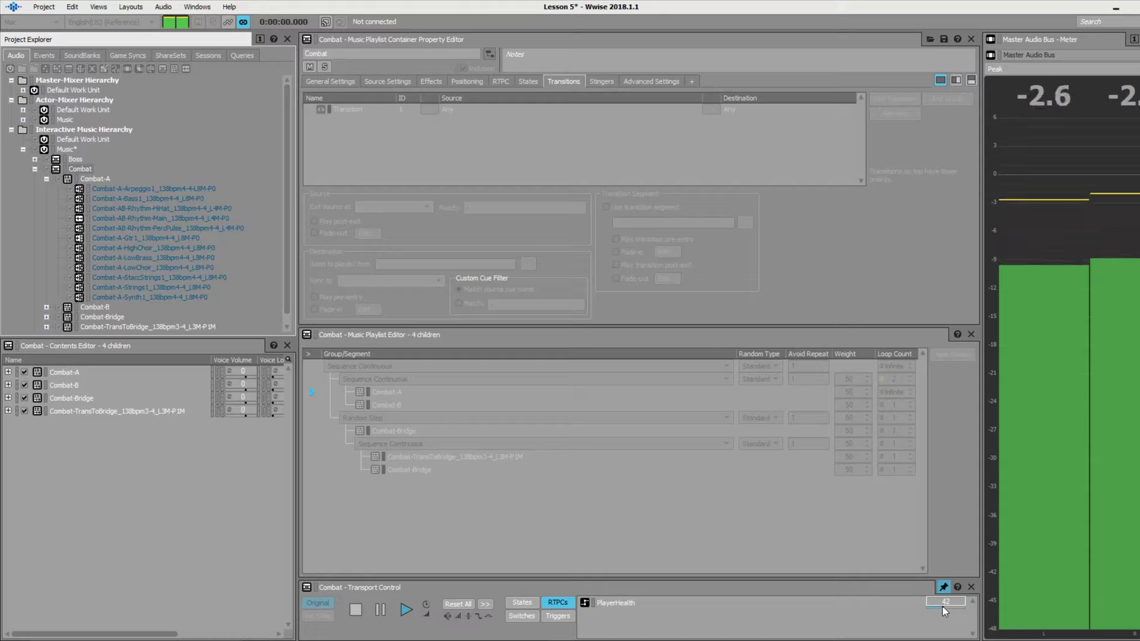
left_click_drag(942, 607, 943, 607)
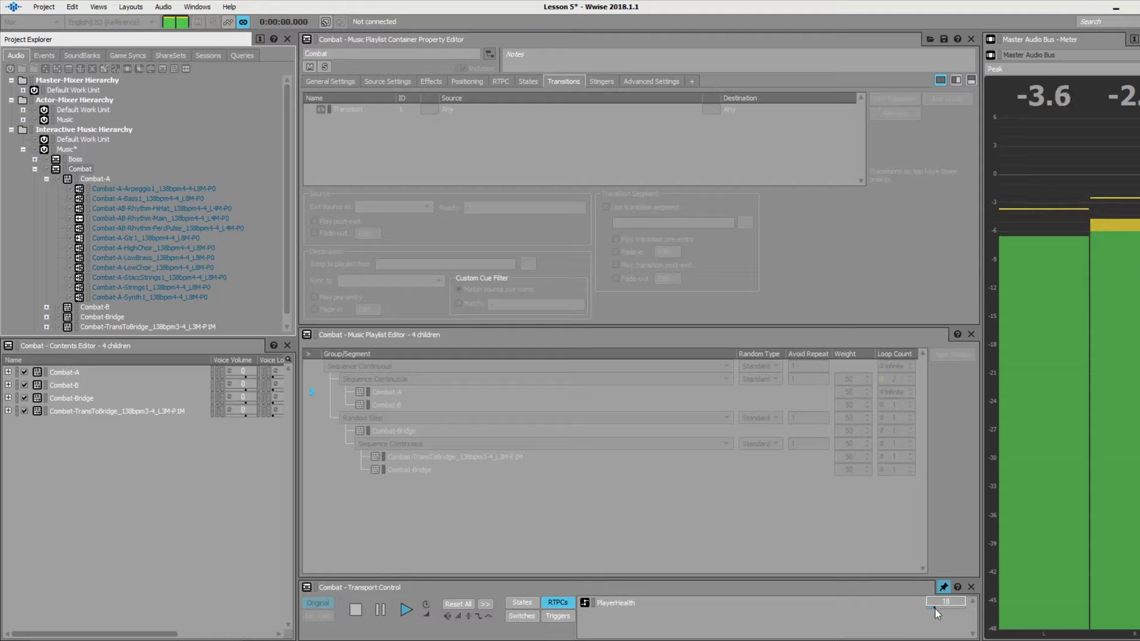
left_click_drag(935, 609, 967, 609)
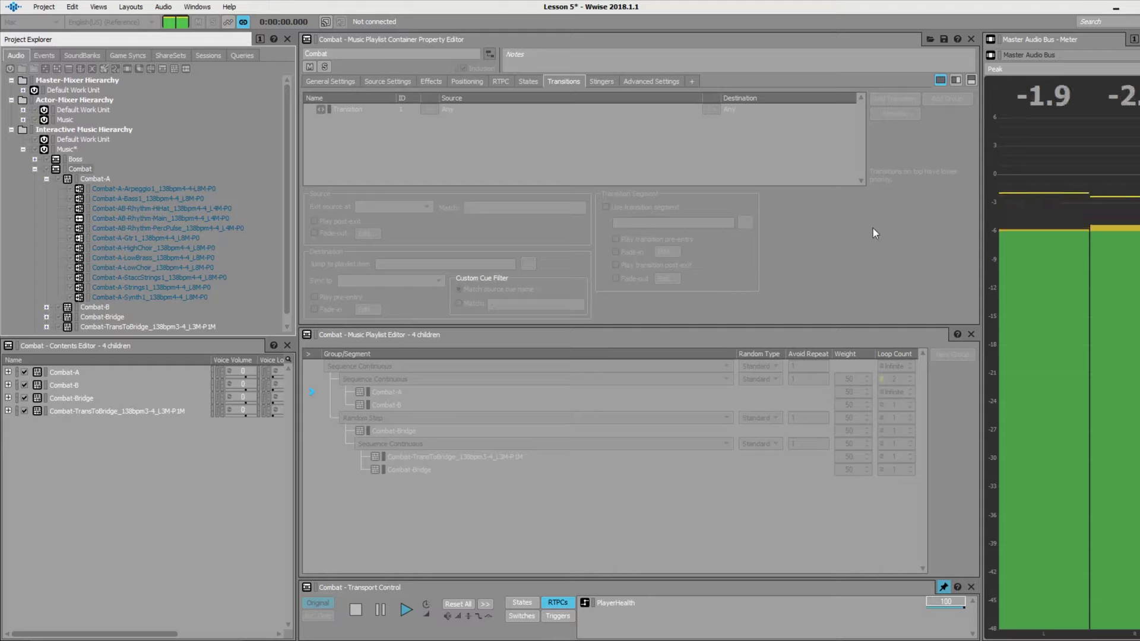
key("space")
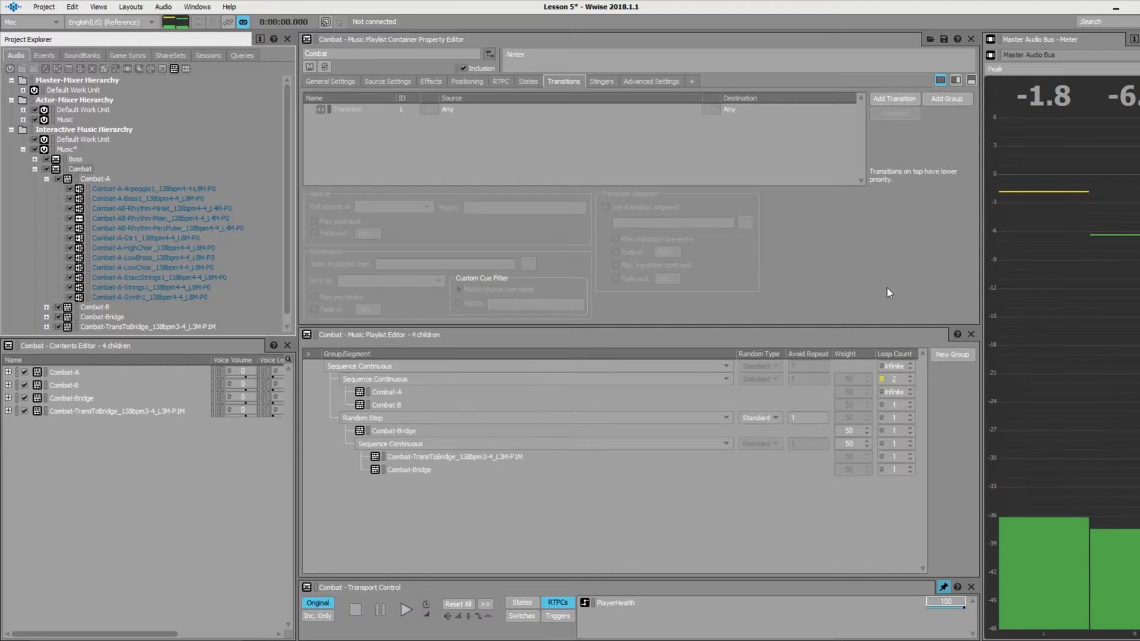